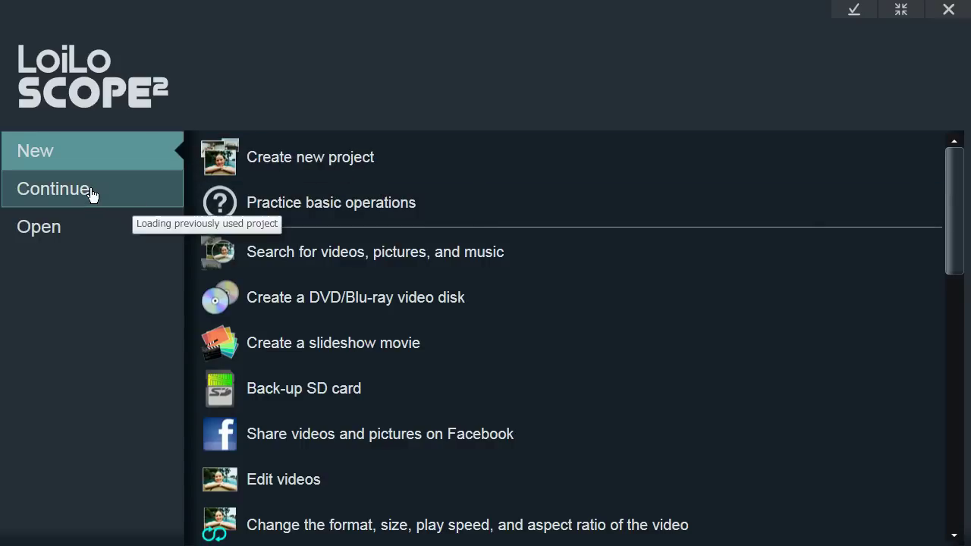
# Look through the recently opened projects, then go back to the new-project options
pyautogui.click(89, 195)
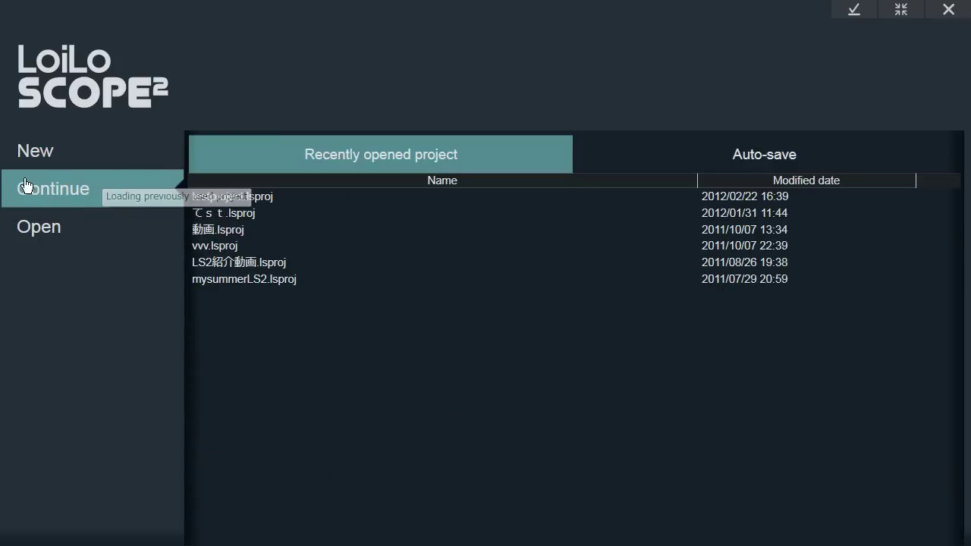
pyautogui.click(53, 156)
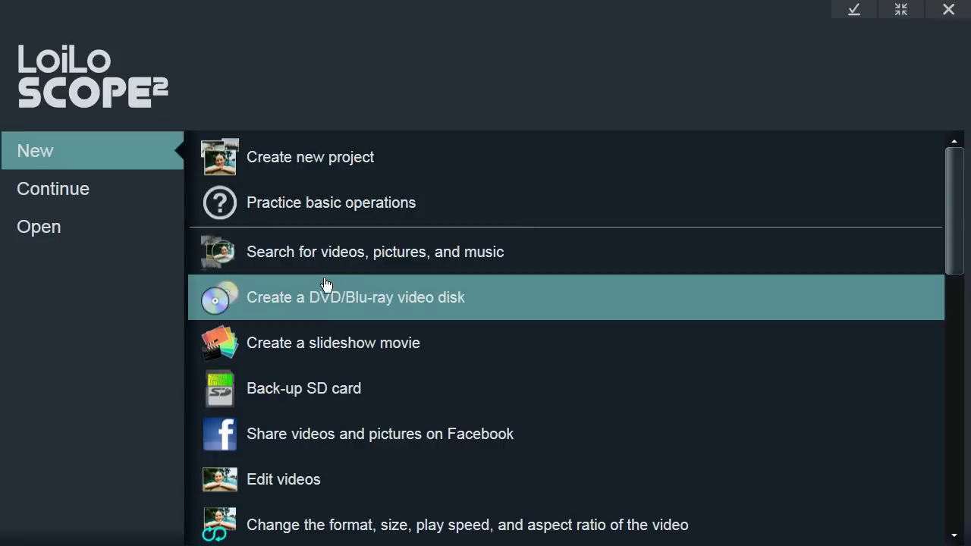
pyautogui.scroll(-5, 354, 319)
pyautogui.scroll(5, 353, 319)
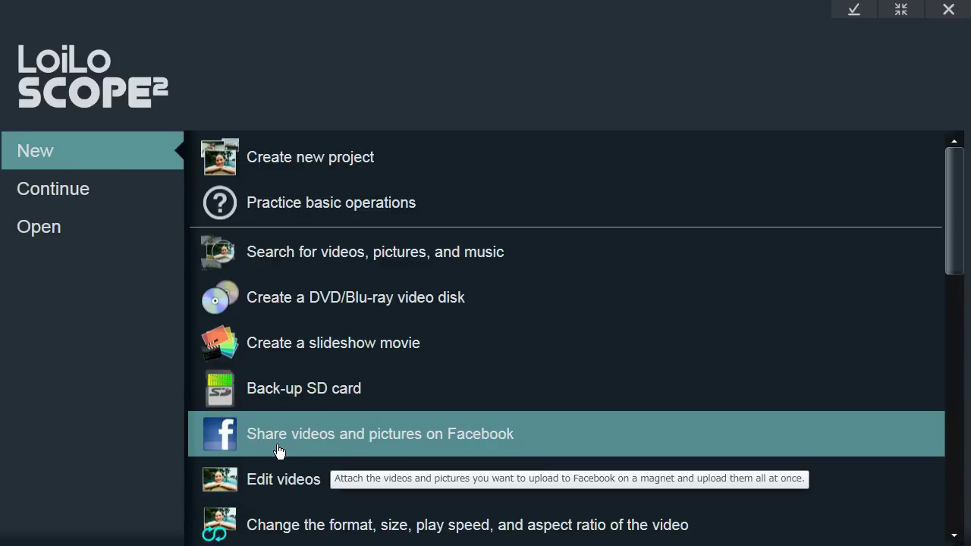
# Start the 'Share videos and pictures on Facebook' task and close its step-by-step guide
pyautogui.click(334, 450)
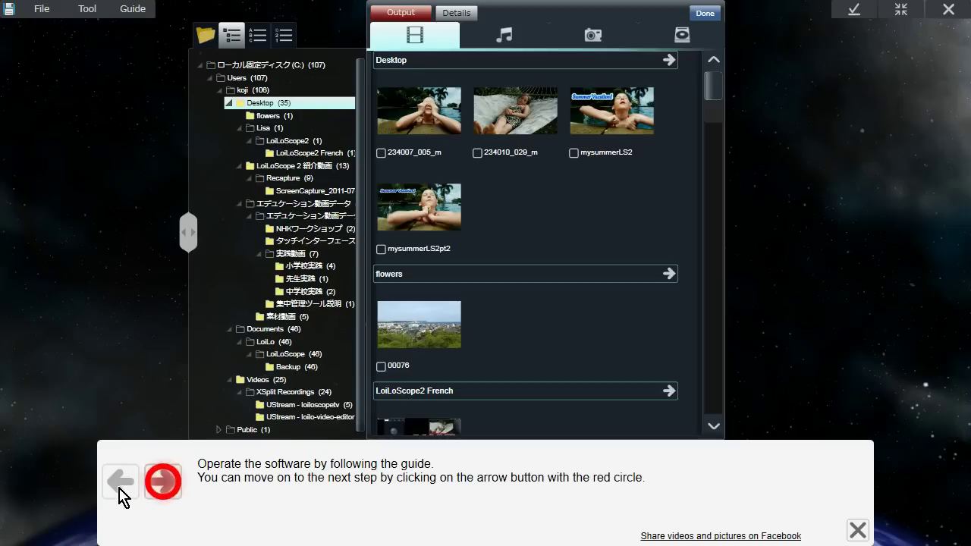
pyautogui.click(160, 481)
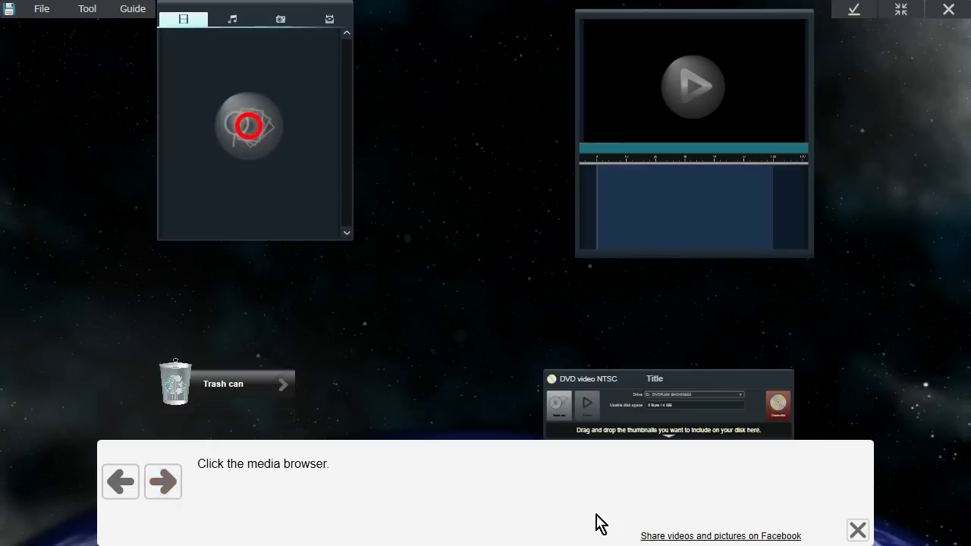
pyautogui.click(856, 533)
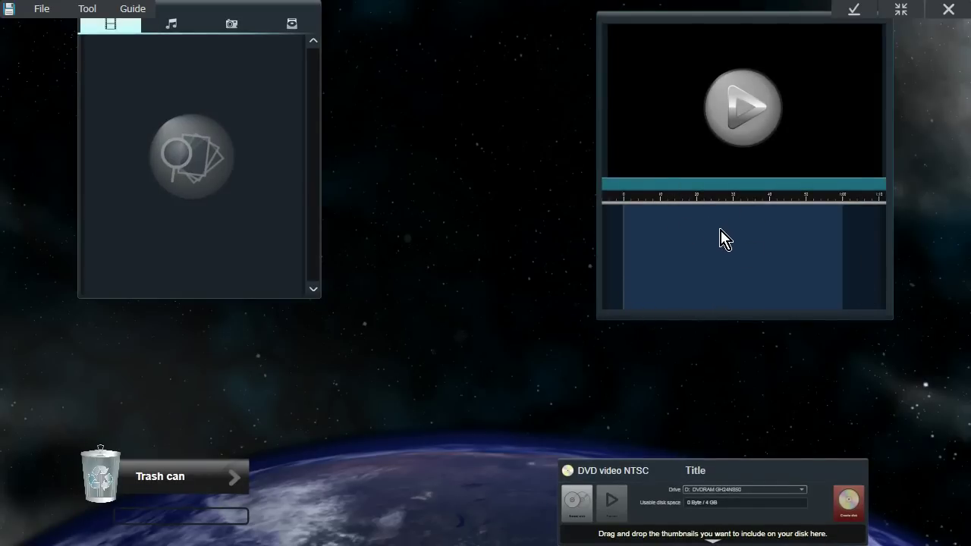
# Play the empty preview, then raise the DVD video NTSC panel so it is fully visible
pyautogui.click(724, 245)
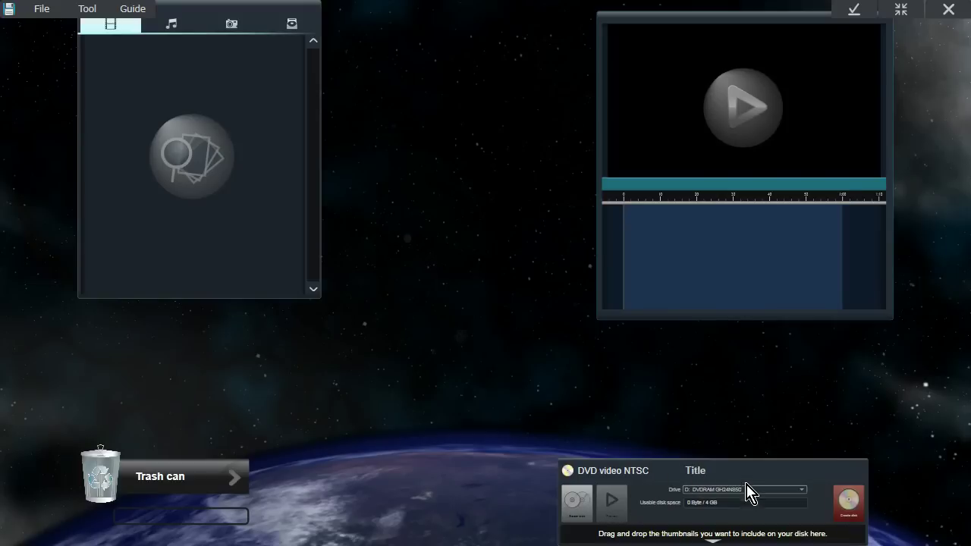
pyautogui.moveTo(749, 493); pyautogui.dragTo(758, 419)
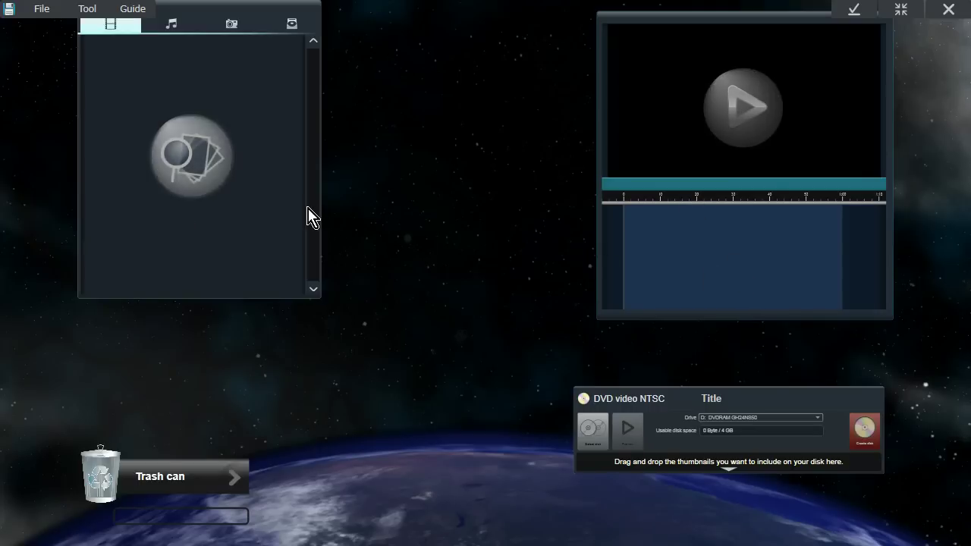
# Open the media browser, look at the Music, Picture and Back-up tabs, and return to Video
pyautogui.click(231, 148)
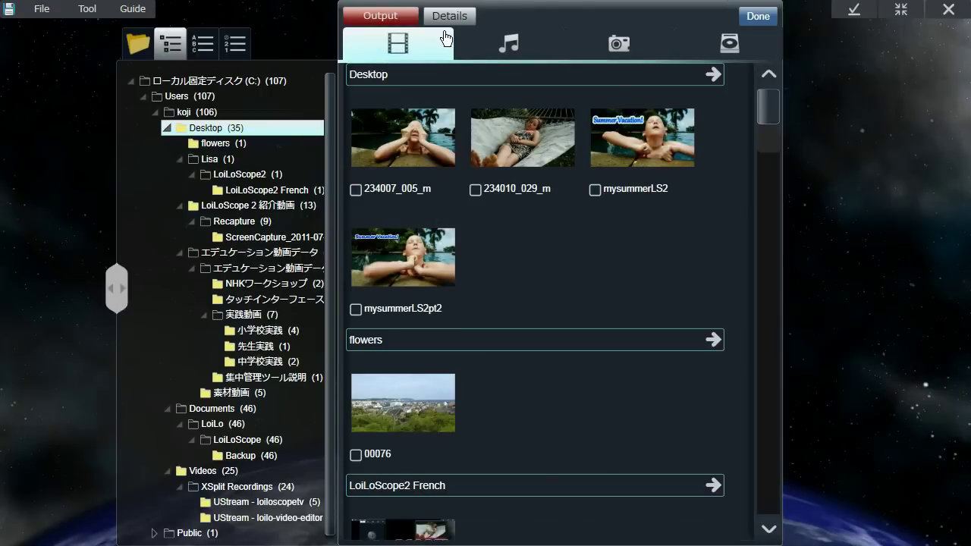
pyautogui.click(509, 47)
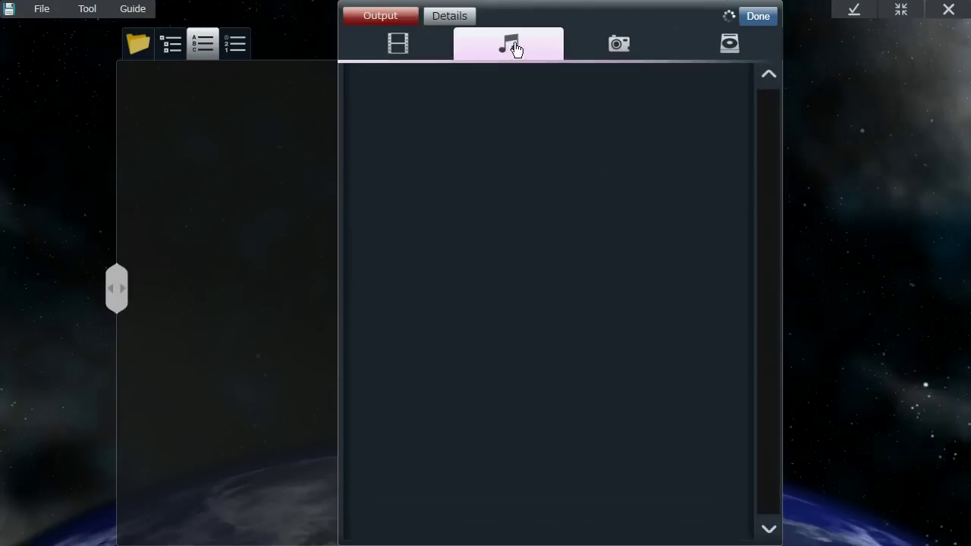
pyautogui.click(618, 47)
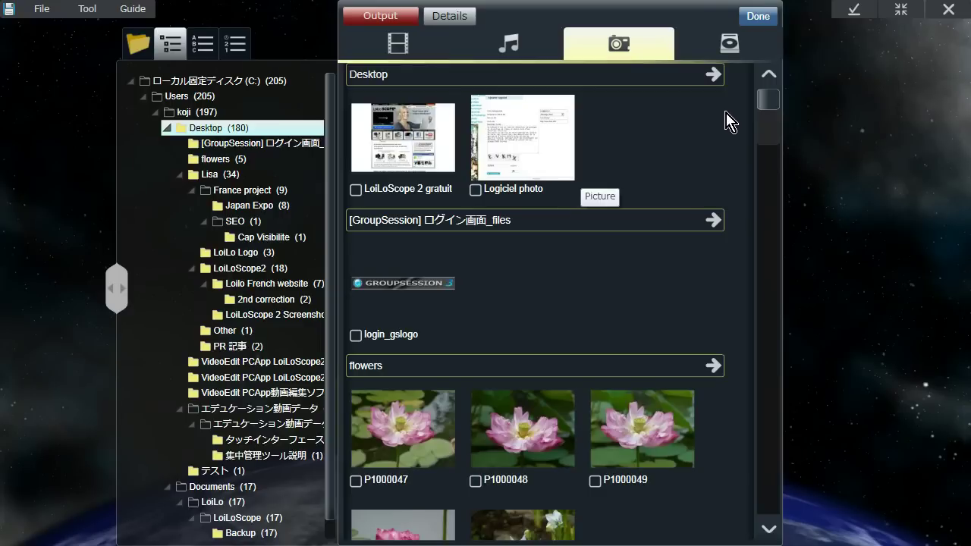
pyautogui.click(729, 46)
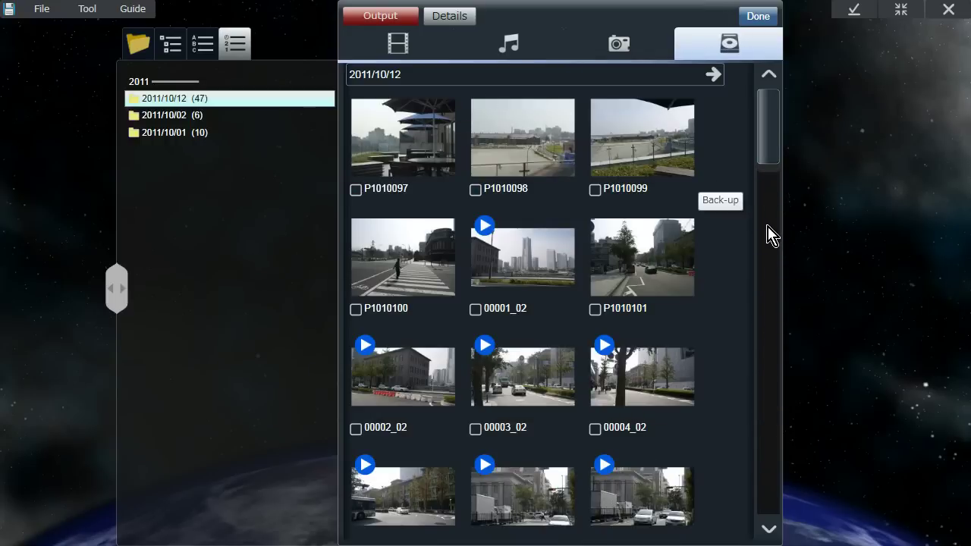
pyautogui.click(414, 45)
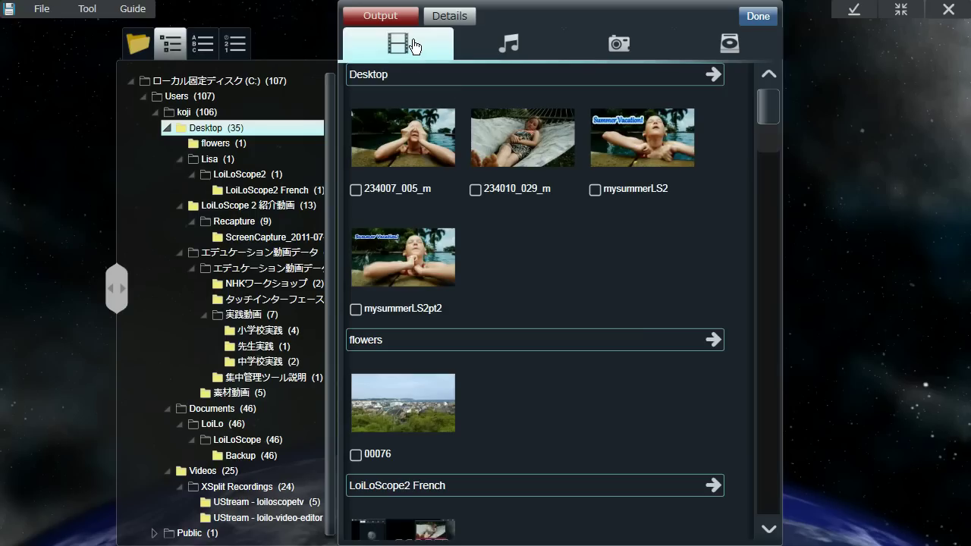
pyautogui.click(127, 42)
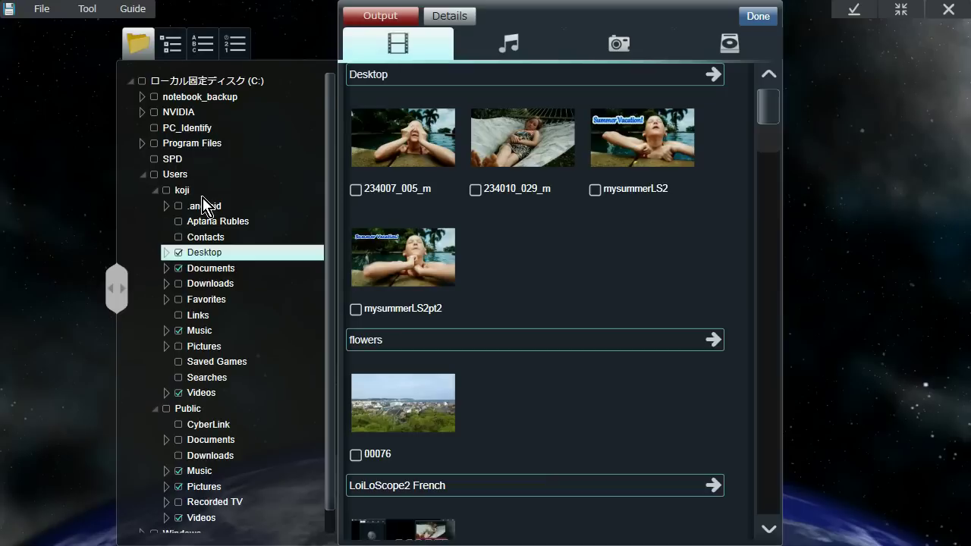
pyautogui.scroll(-1, 209, 199)
pyautogui.scroll(1, 287, 256)
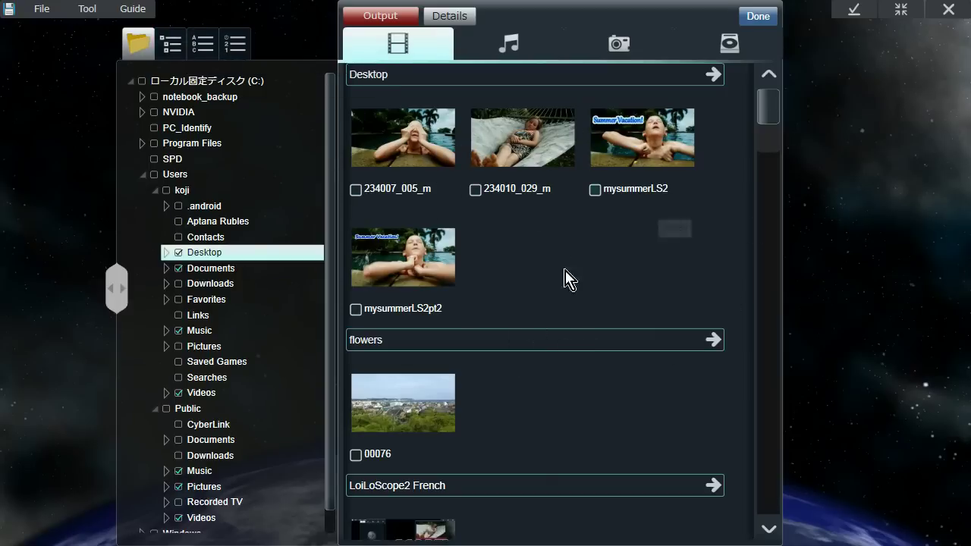
pyautogui.click(176, 47)
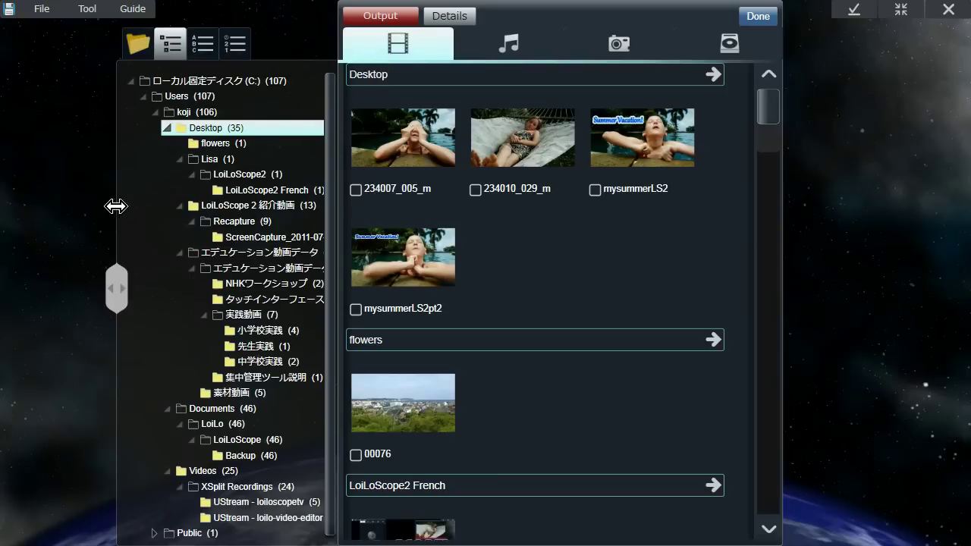
pyautogui.click(206, 46)
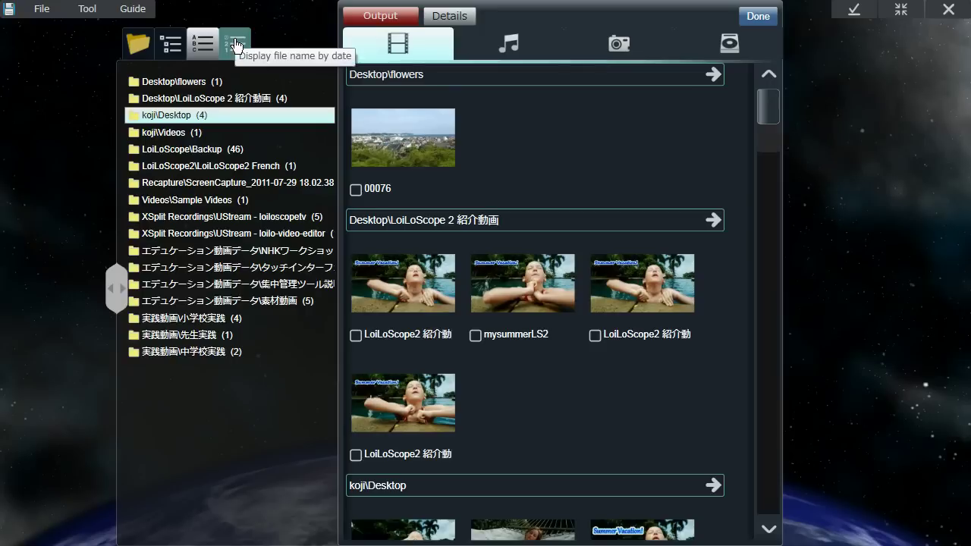
pyautogui.click(236, 46)
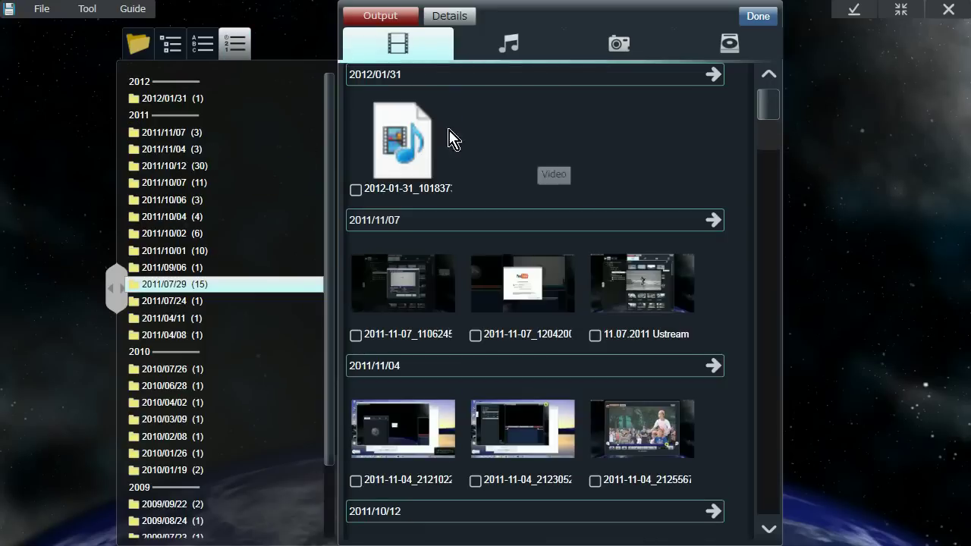
pyautogui.click(171, 44)
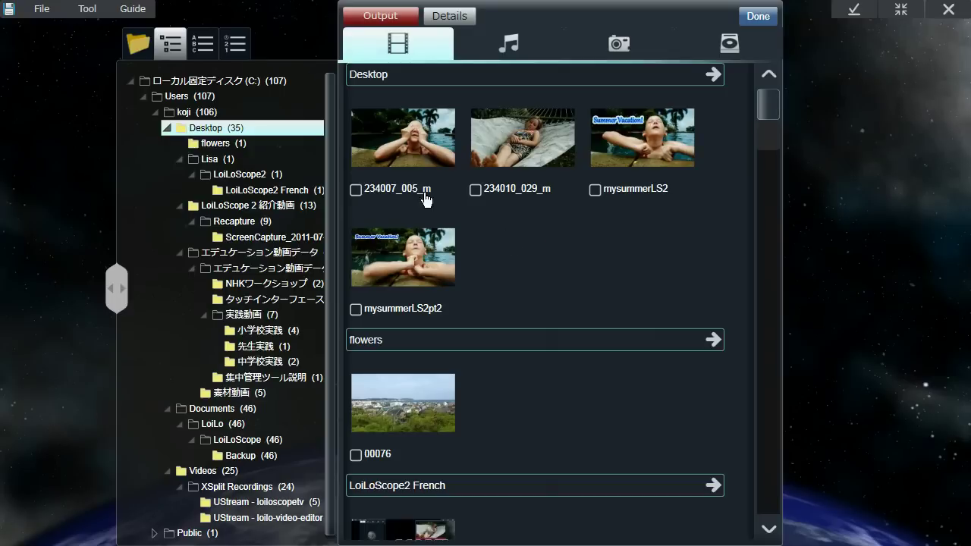
# Add the 234007_005_m clip to the workspace and open it in the clip editor
pyautogui.moveTo(404, 130)
pyautogui.doubleClick(429, 150)
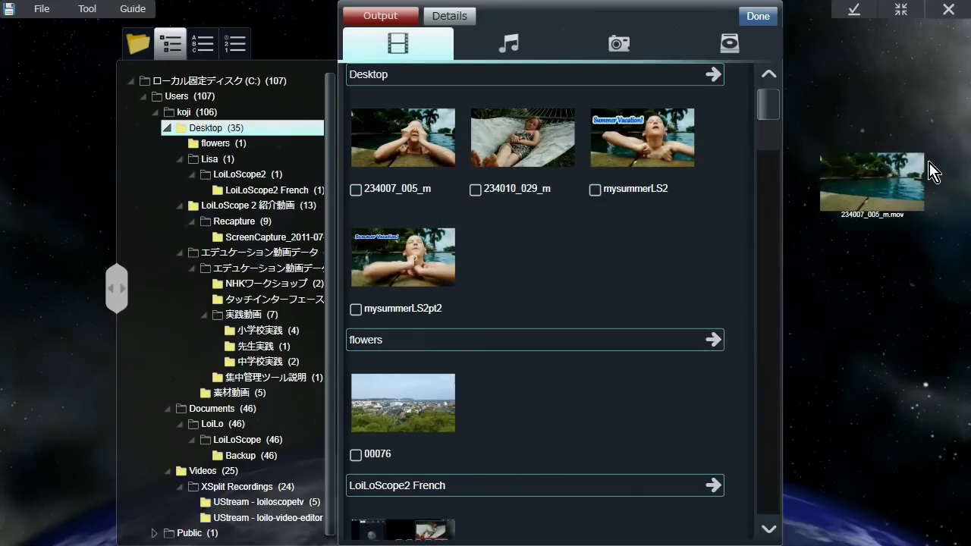
pyautogui.doubleClick(854, 183)
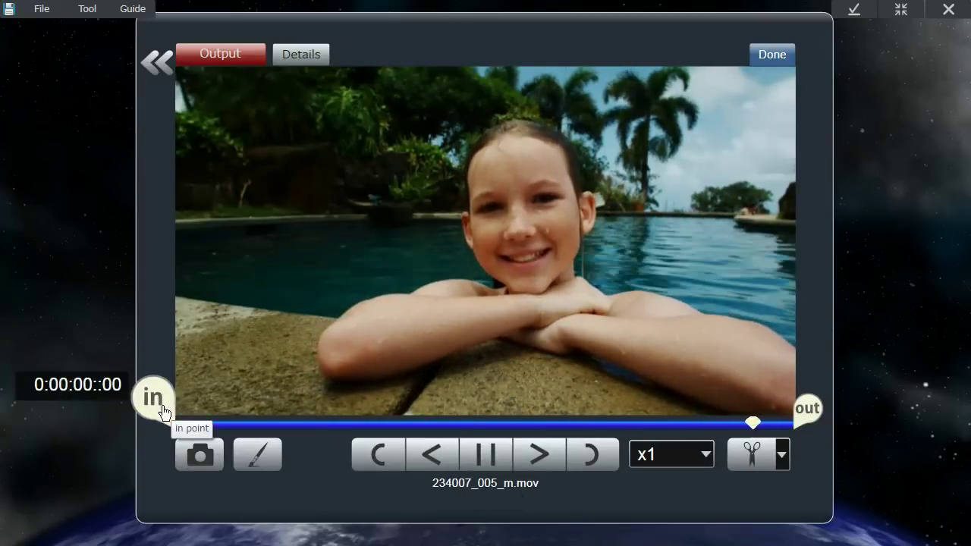
# Adjust the trim markers, play the clip, and set its start point at 0:00:04::18
pyautogui.moveTo(162, 407); pyautogui.dragTo(255, 415)
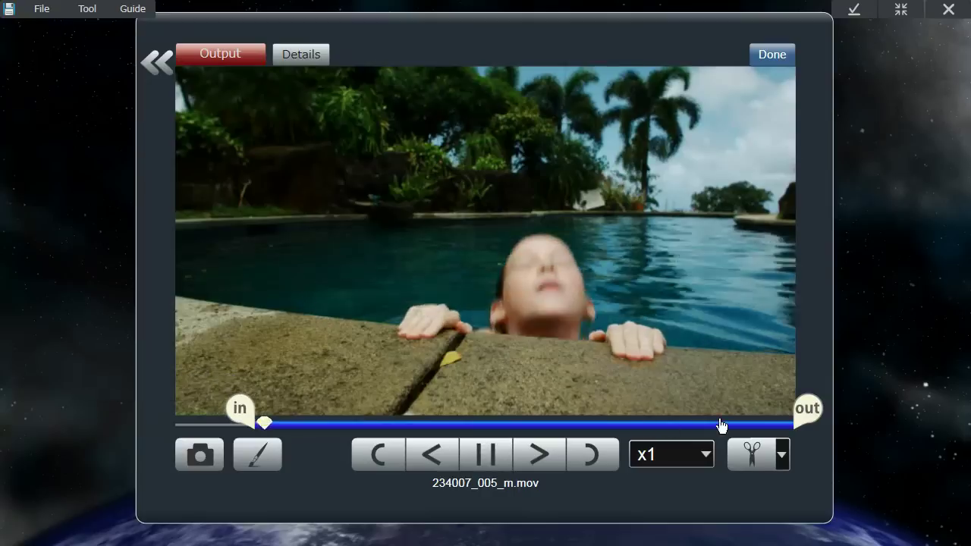
pyautogui.moveTo(796, 416); pyautogui.dragTo(630, 419)
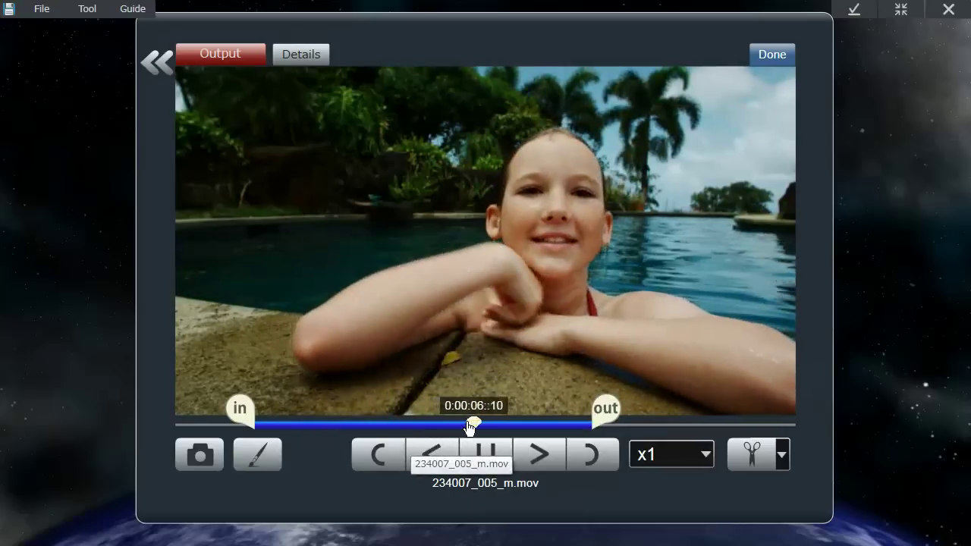
pyautogui.moveTo(469, 427); pyautogui.dragTo(238, 427)
pyautogui.click(475, 463)
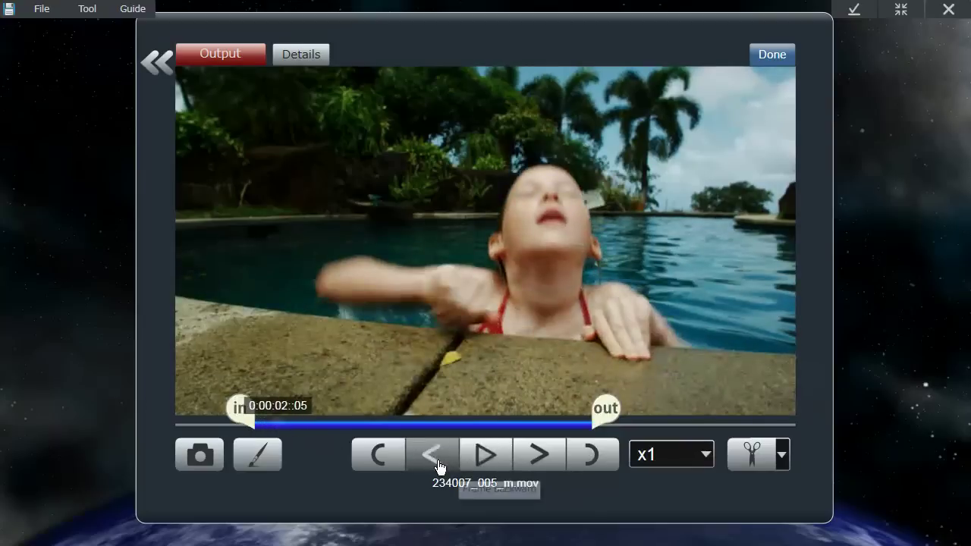
pyautogui.click(485, 455)
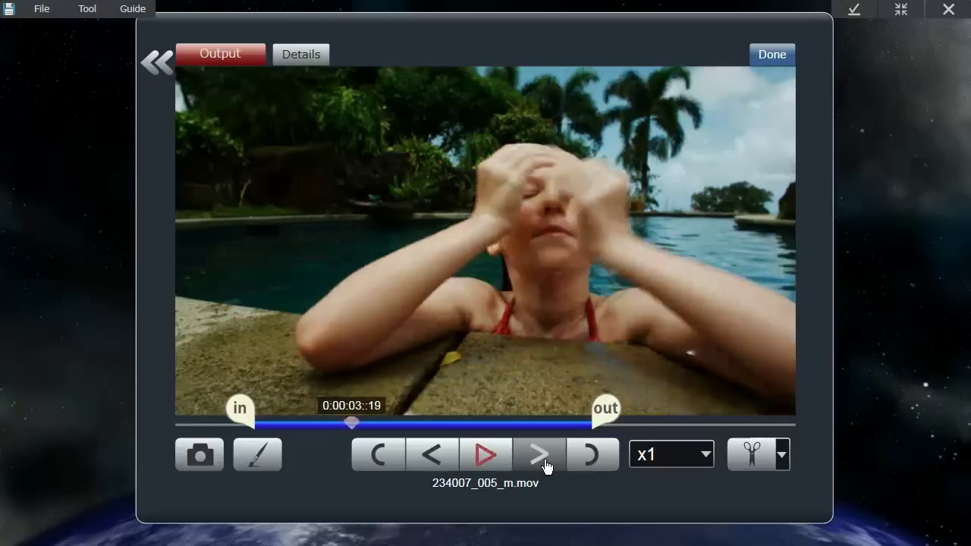
pyautogui.click(474, 468)
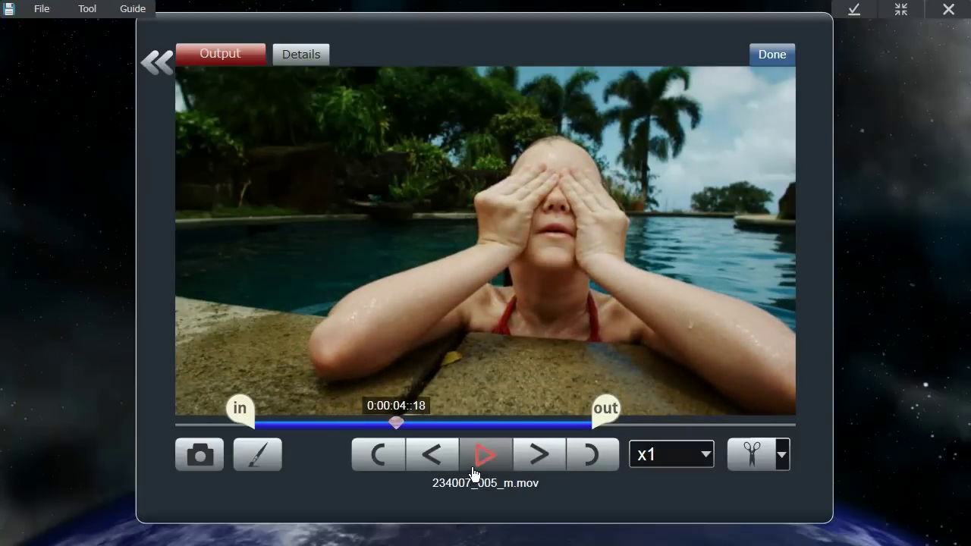
pyautogui.click(374, 458)
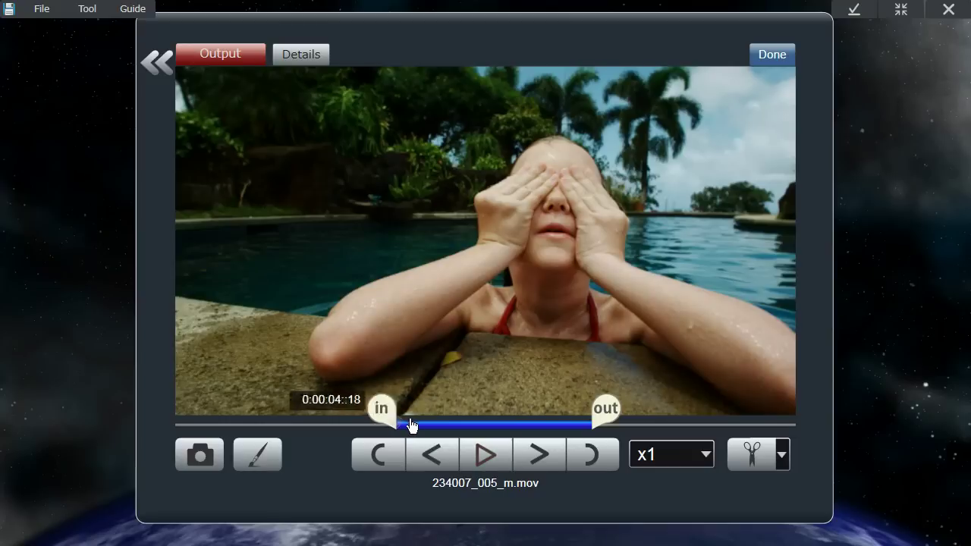
# Frame-step to 0:00:08::05 and set that as the clip's end point
pyautogui.moveTo(402, 427); pyautogui.dragTo(548, 455)
pyautogui.click(438, 464)
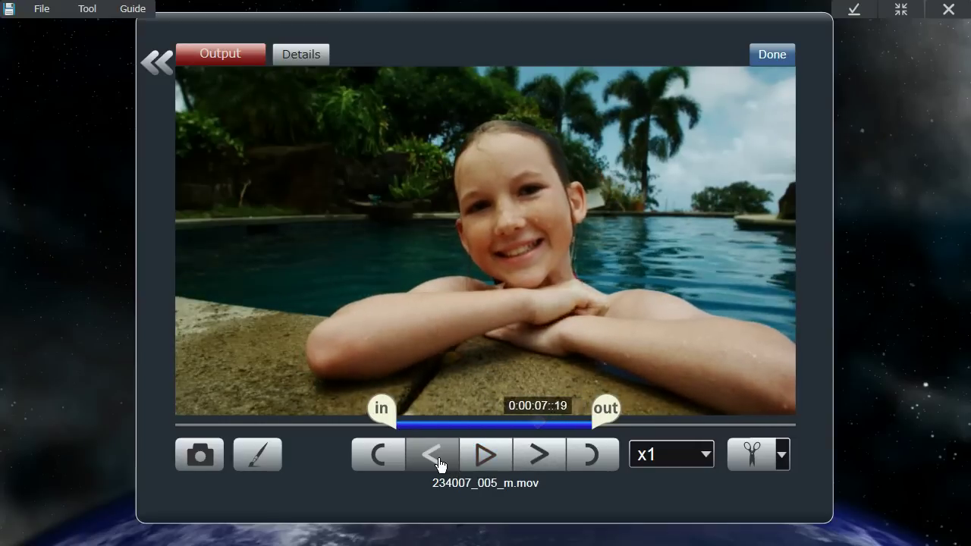
pyautogui.click(554, 455)
pyautogui.click(554, 455)
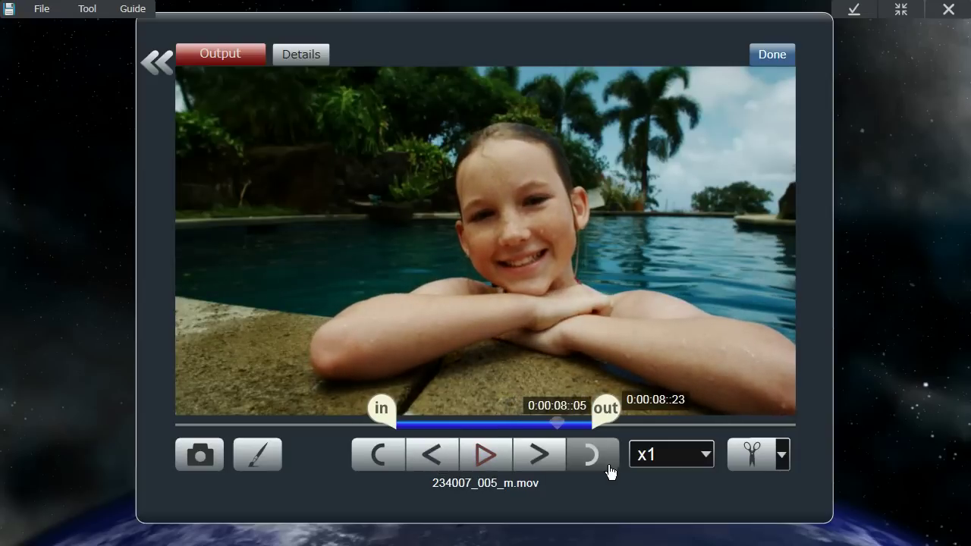
pyautogui.click(587, 455)
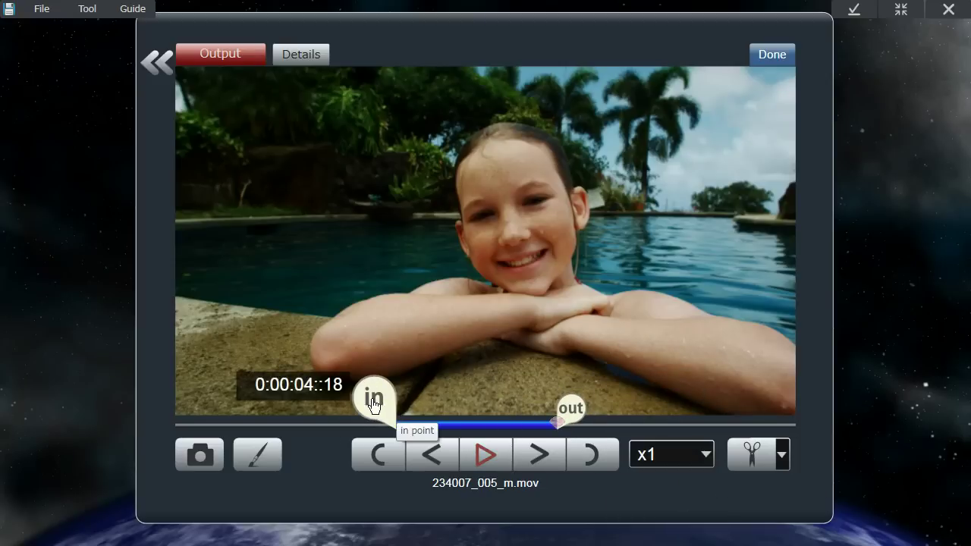
# Reset the range to run from the clip's start to 0:00:01::10 and cut it out
pyautogui.moveTo(373, 405); pyautogui.dragTo(151, 403)
pyautogui.moveTo(571, 408)
pyautogui.mouseDown()
pyautogui.moveTo(851, 412)
pyautogui.moveTo(259, 419)
pyautogui.mouseUp()
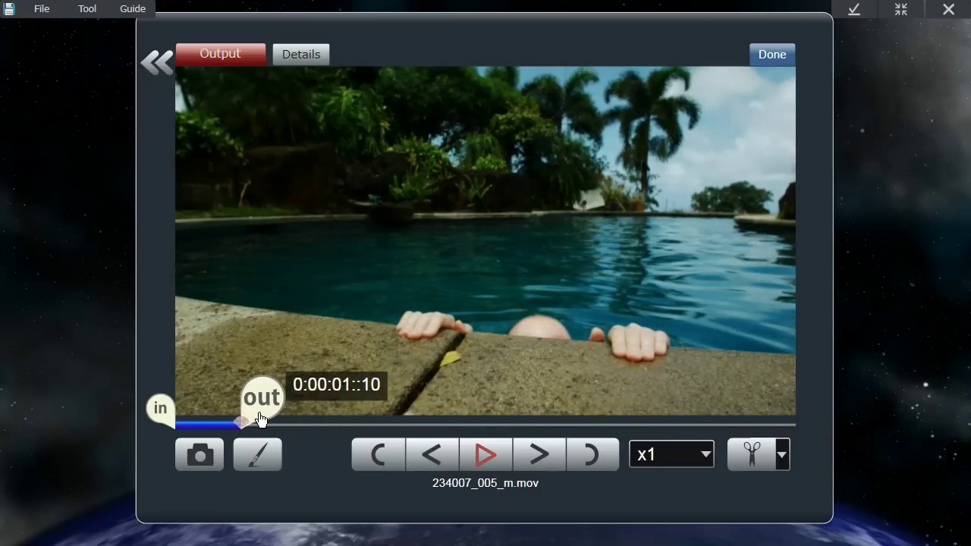
pyautogui.click(754, 455)
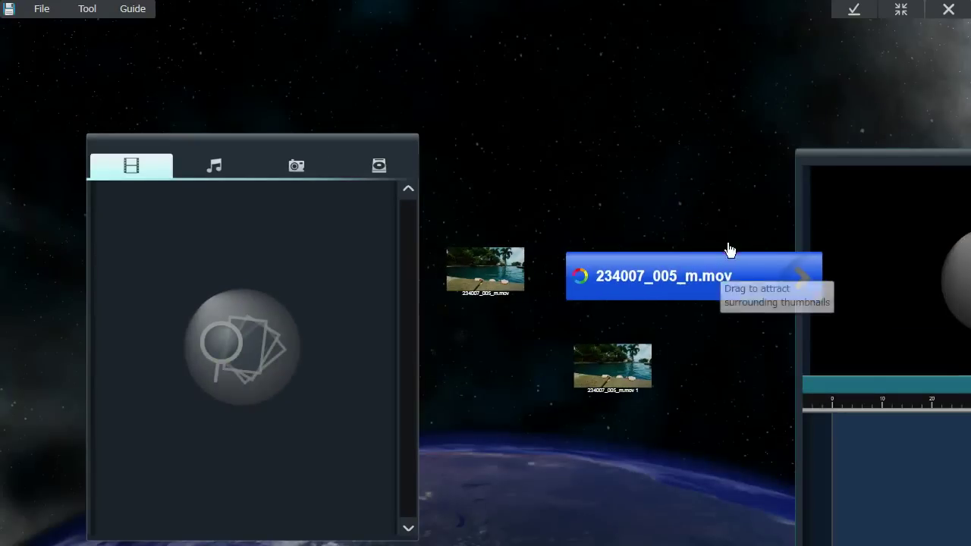
# Move the first split clips to the top and cut two more sections from the pool clip
pyautogui.moveTo(728, 251); pyautogui.dragTo(630, 82)
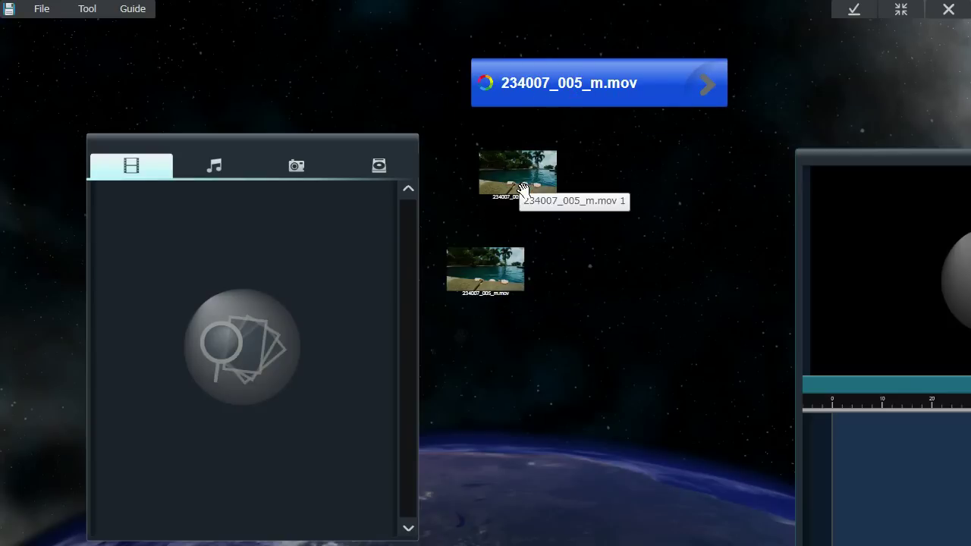
pyautogui.doubleClick(489, 271)
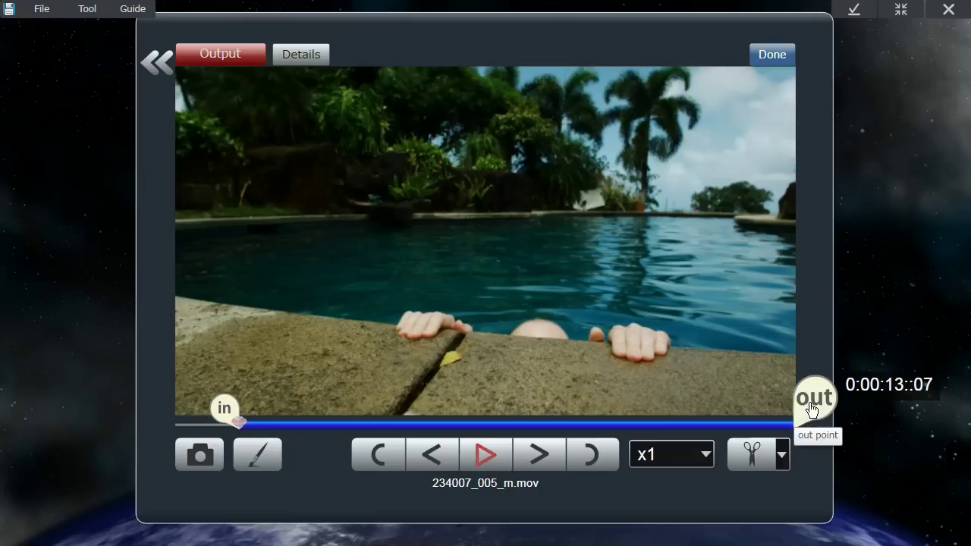
pyautogui.moveTo(812, 407); pyautogui.dragTo(366, 413)
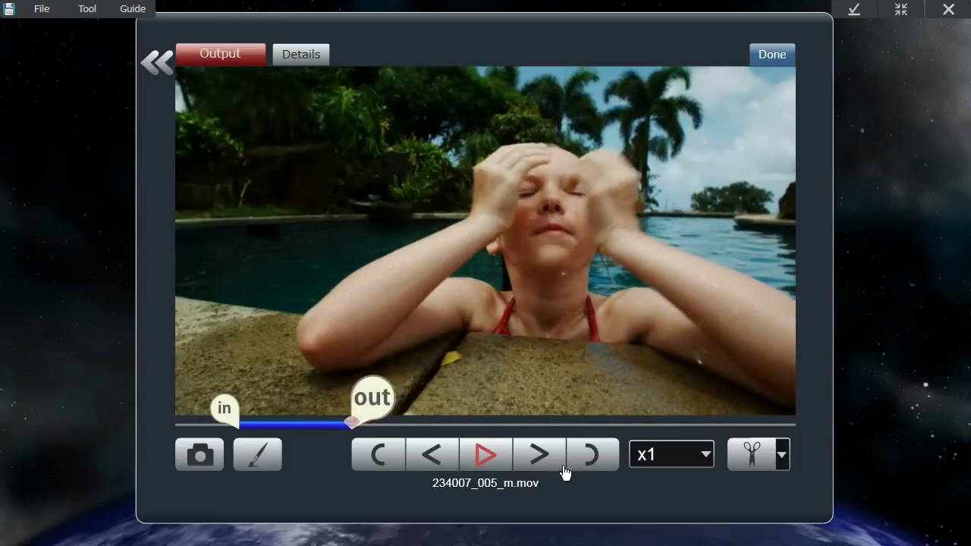
pyautogui.click(762, 456)
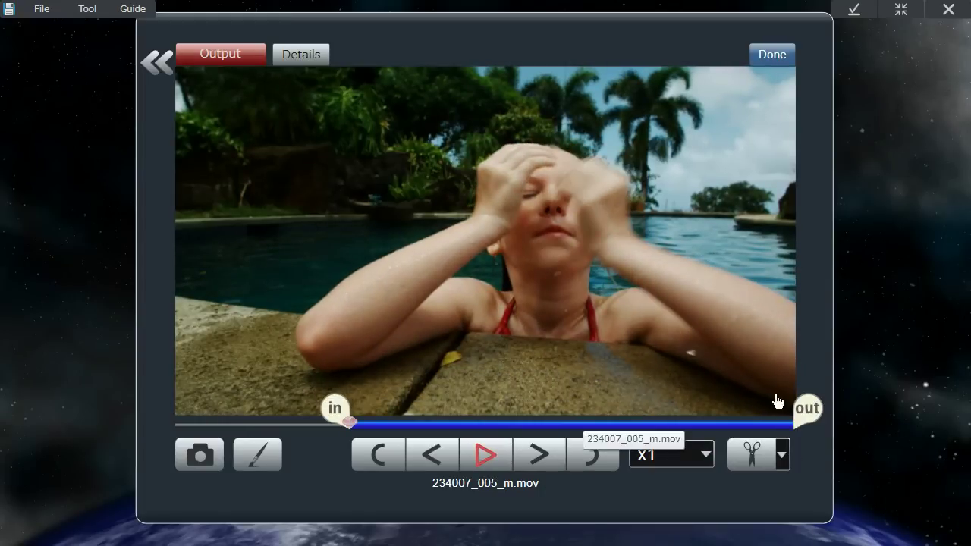
pyautogui.moveTo(813, 410); pyautogui.dragTo(512, 410)
pyautogui.click(754, 455)
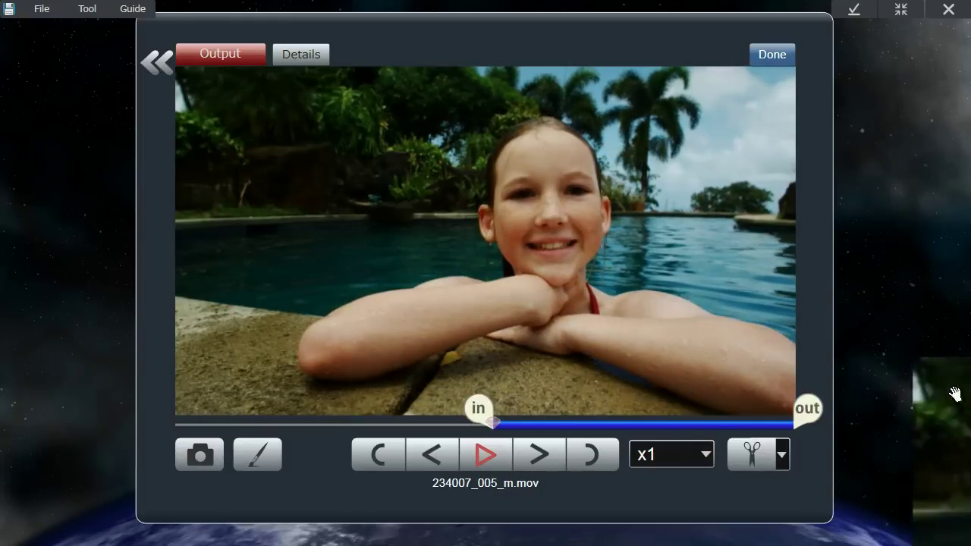
# Close the trimming editor, place the leftover clip beside the other pieces, and open the media browser
pyautogui.click(907, 239)
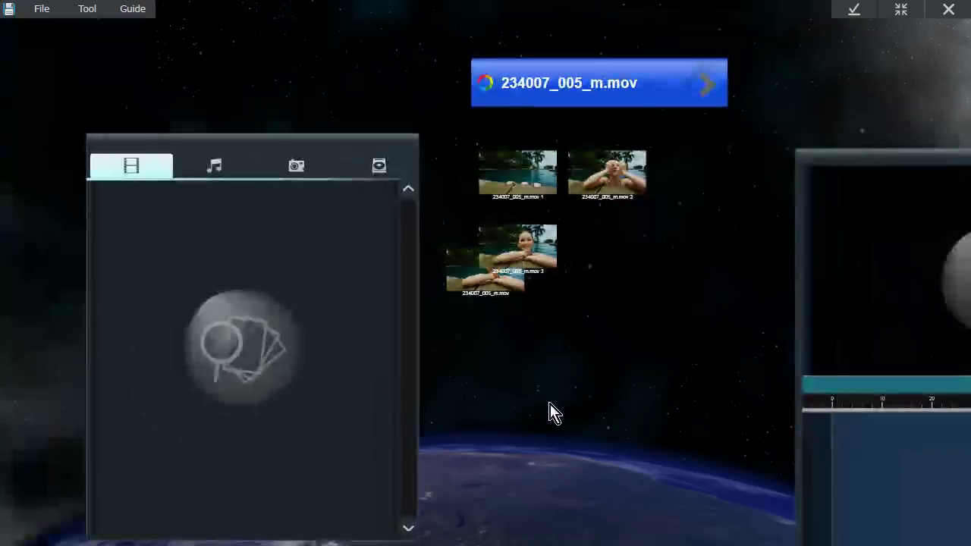
pyautogui.moveTo(507, 298); pyautogui.dragTo(548, 417)
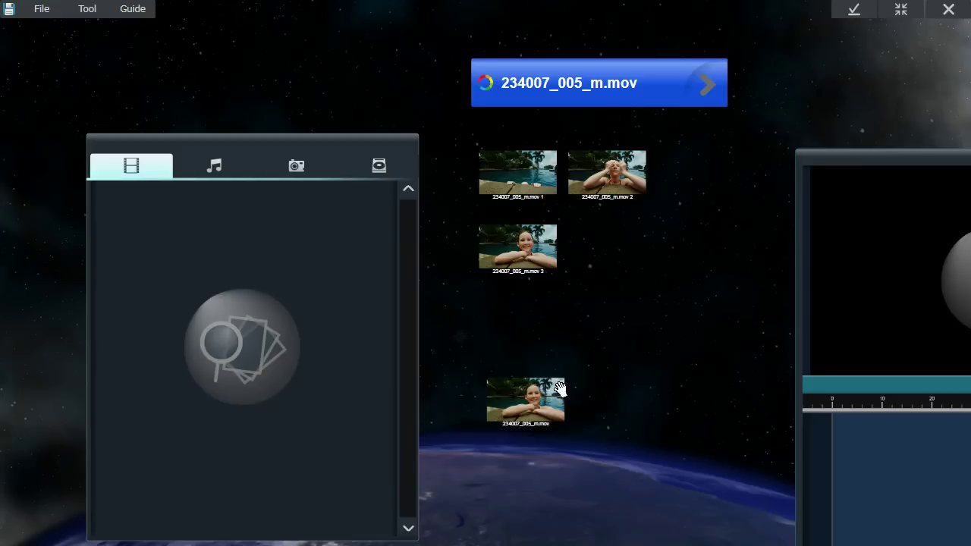
pyautogui.moveTo(558, 389); pyautogui.dragTo(650, 312)
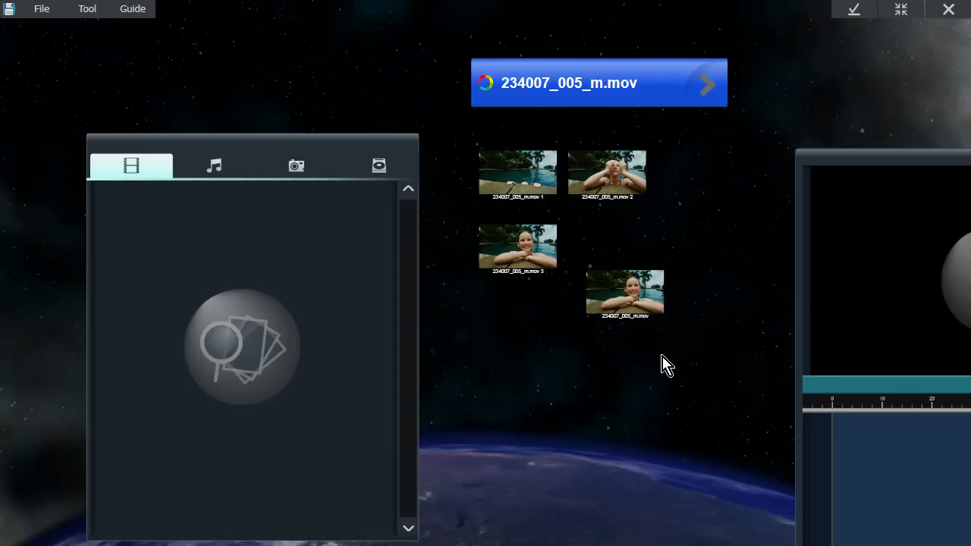
pyautogui.click(360, 342)
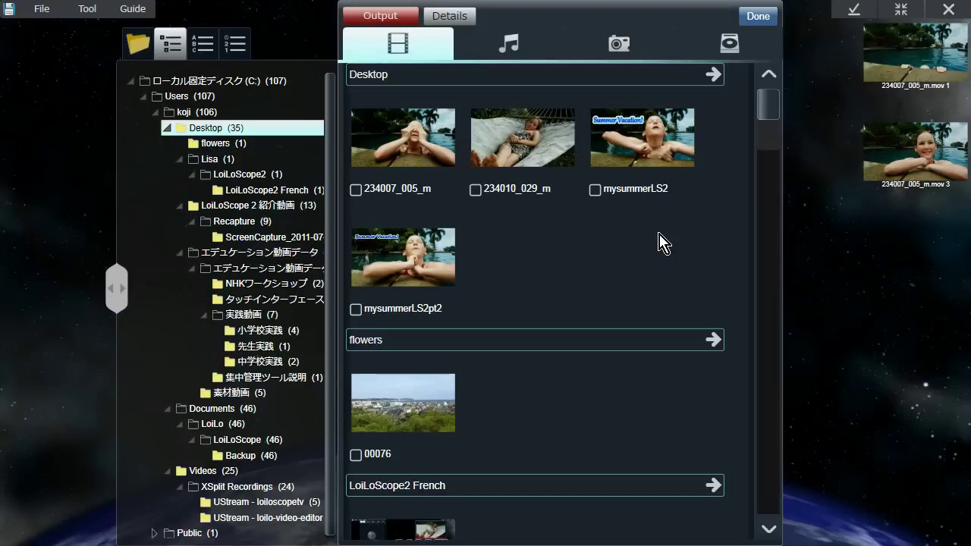
# Tick the videos 234007_005_m and 234010_029_m
pyautogui.click(408, 189)
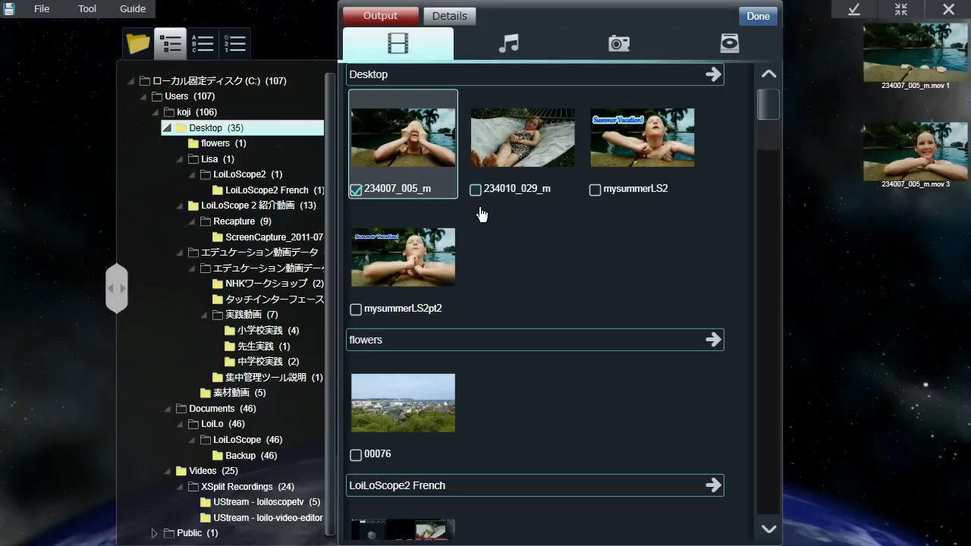
pyautogui.click(497, 232)
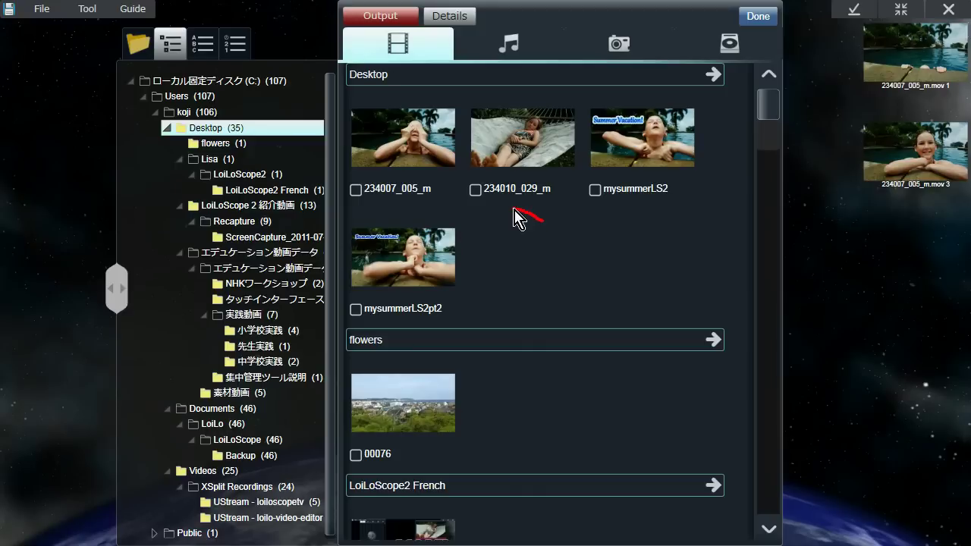
pyautogui.moveTo(442, 195)
pyautogui.mouseDown()
pyautogui.moveTo(427, 146)
pyautogui.moveTo(460, 123)
pyautogui.moveTo(545, 137)
pyautogui.mouseUp()
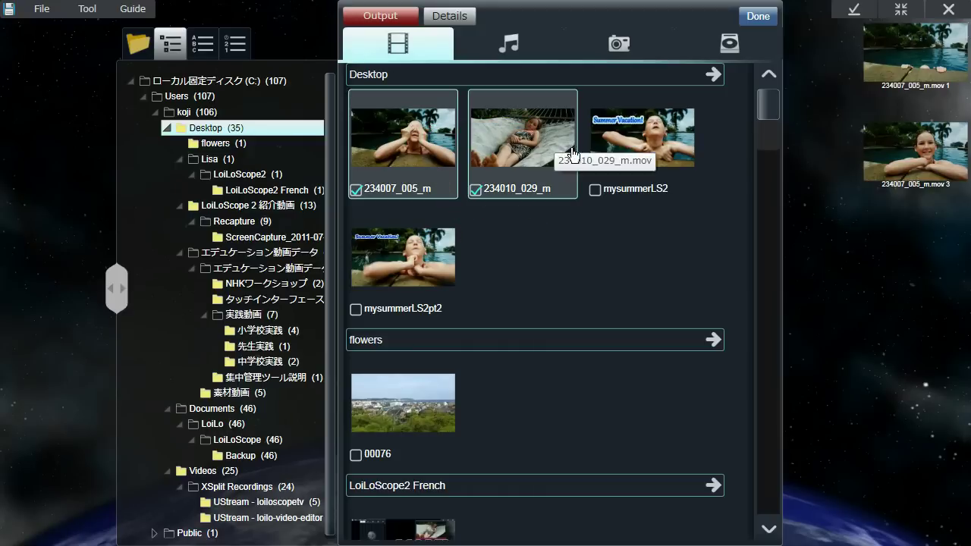
pyautogui.click(622, 276)
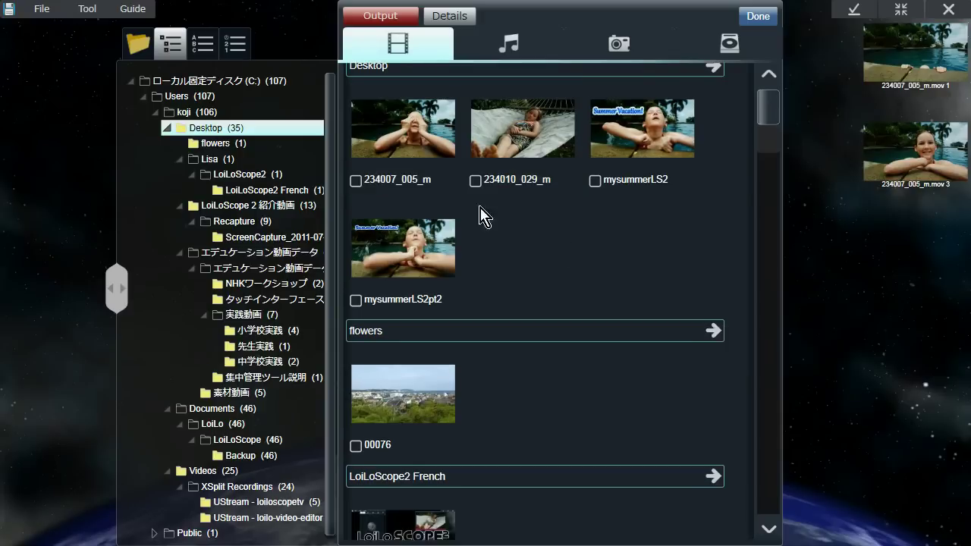
pyautogui.click(355, 180)
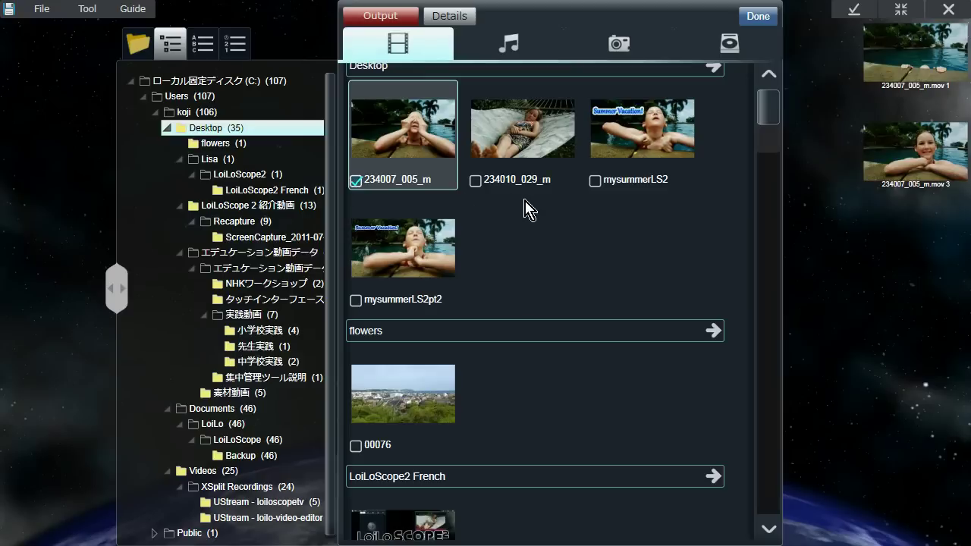
pyautogui.click(478, 182)
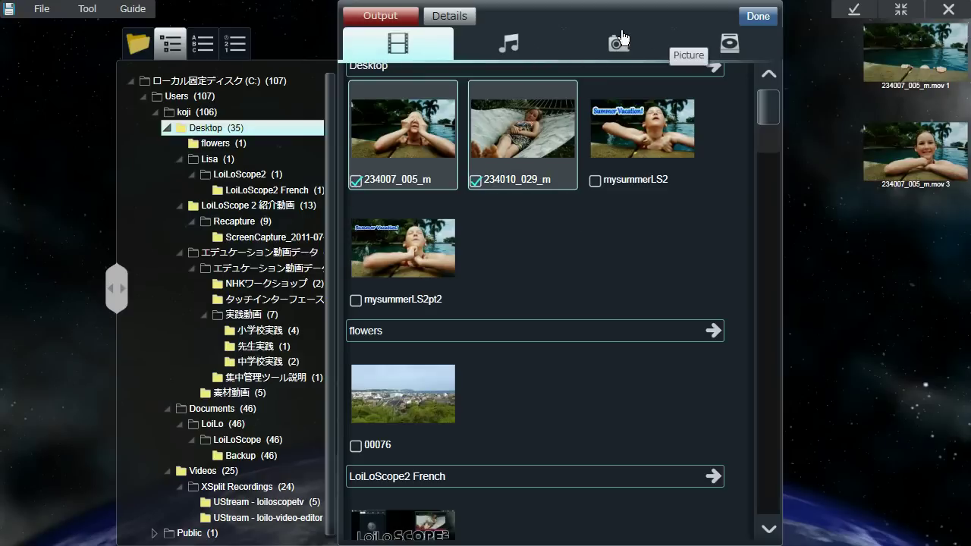
# Tick photos P1000047, P1000048 and P1000049, then switch back to the Video tab
pyautogui.click(663, 45)
pyautogui.scroll(-1, 654, 293)
pyautogui.scroll(-1, 653, 293)
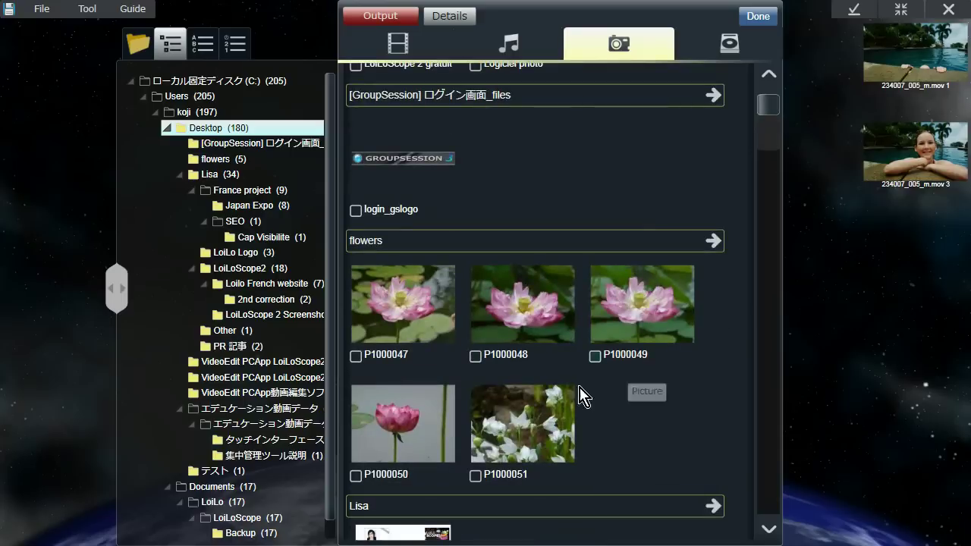
pyautogui.click(595, 355)
pyautogui.click(475, 355)
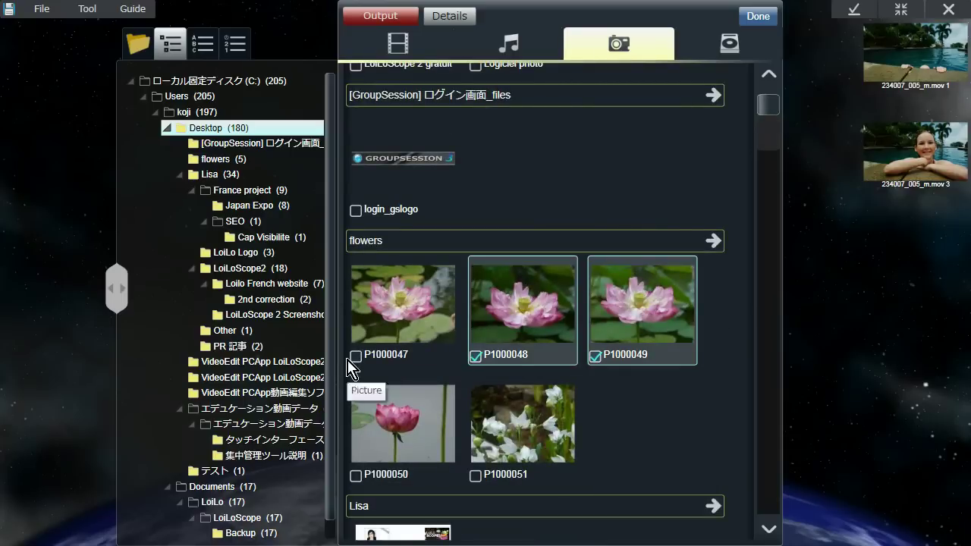
pyautogui.click(356, 318)
pyautogui.click(475, 354)
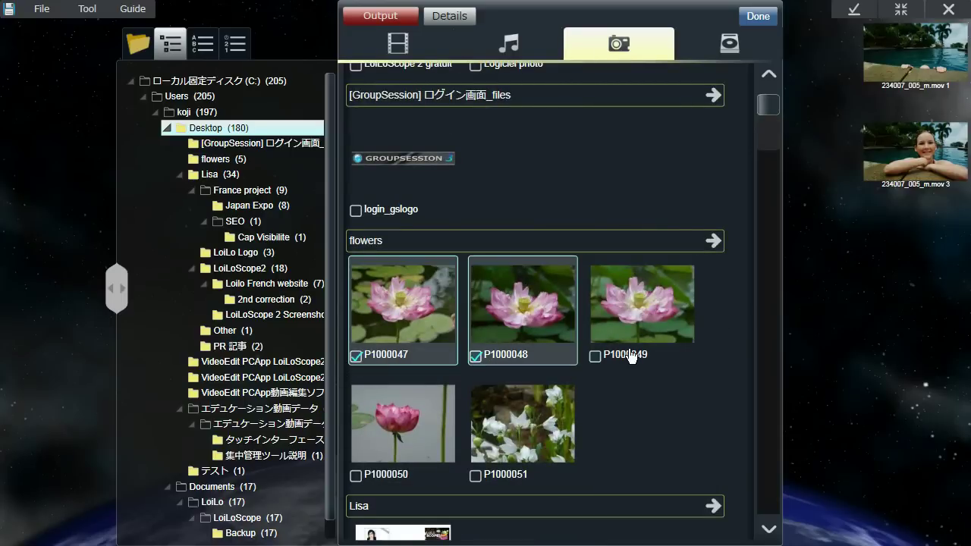
pyautogui.click(629, 356)
pyautogui.click(408, 50)
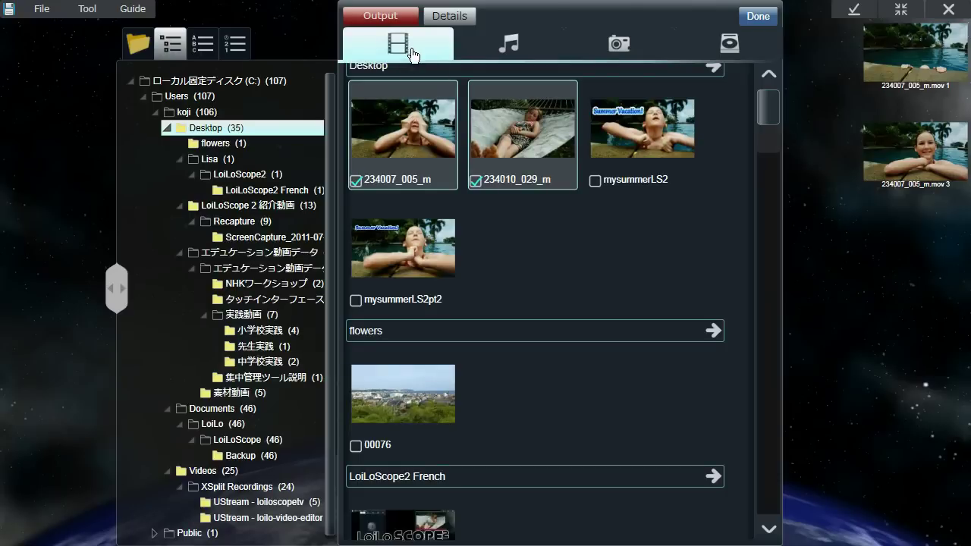
# Create a slideshow movie from the checked items and preview it at the hammock scene
pyautogui.click(387, 15)
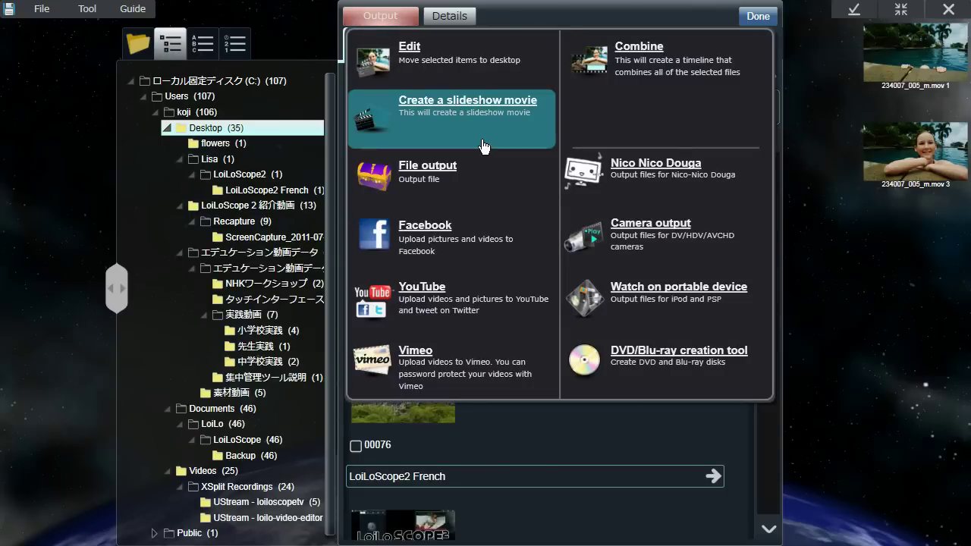
pyautogui.click(474, 125)
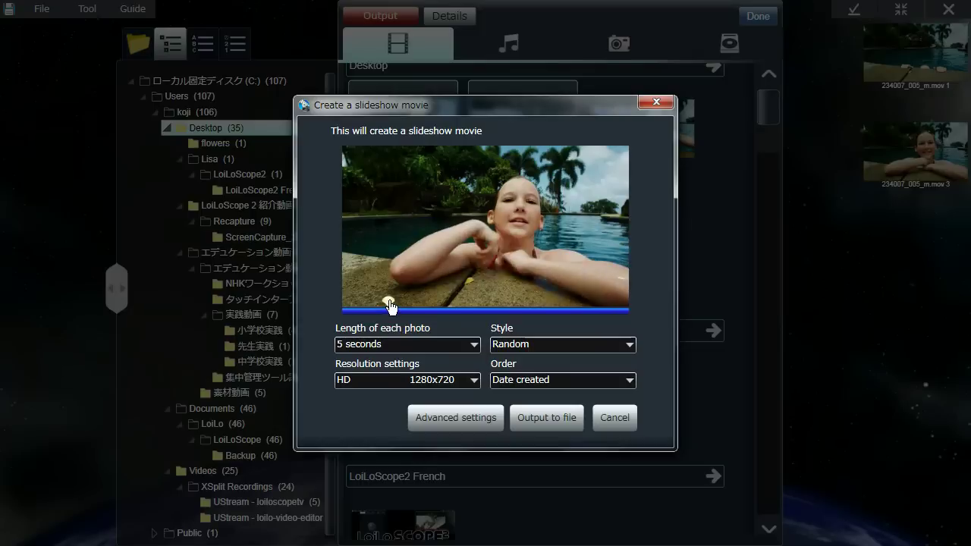
pyautogui.moveTo(393, 306); pyautogui.dragTo(513, 305)
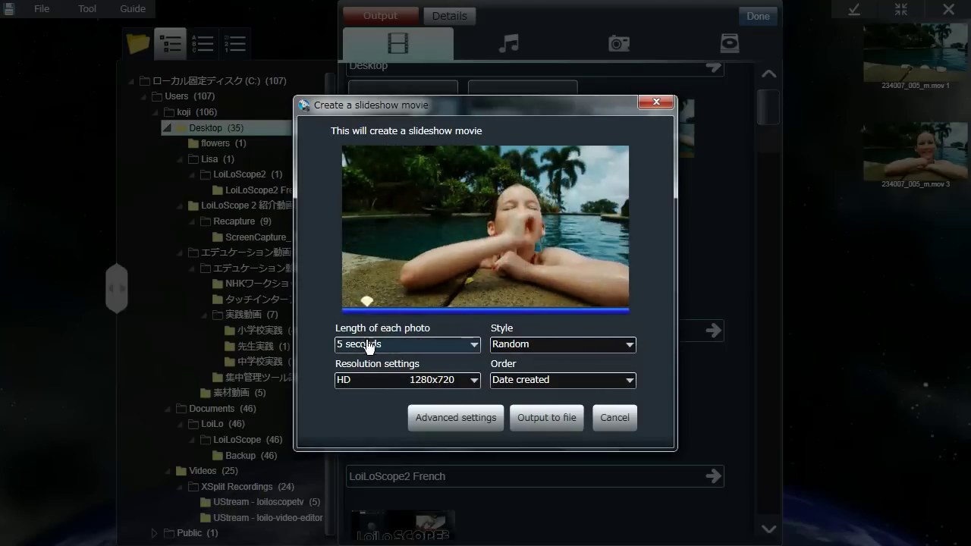
# Keep 5 seconds per photo, Random style, HD 1280x720 and date-created order, and send it to the timeline
pyautogui.click(383, 348)
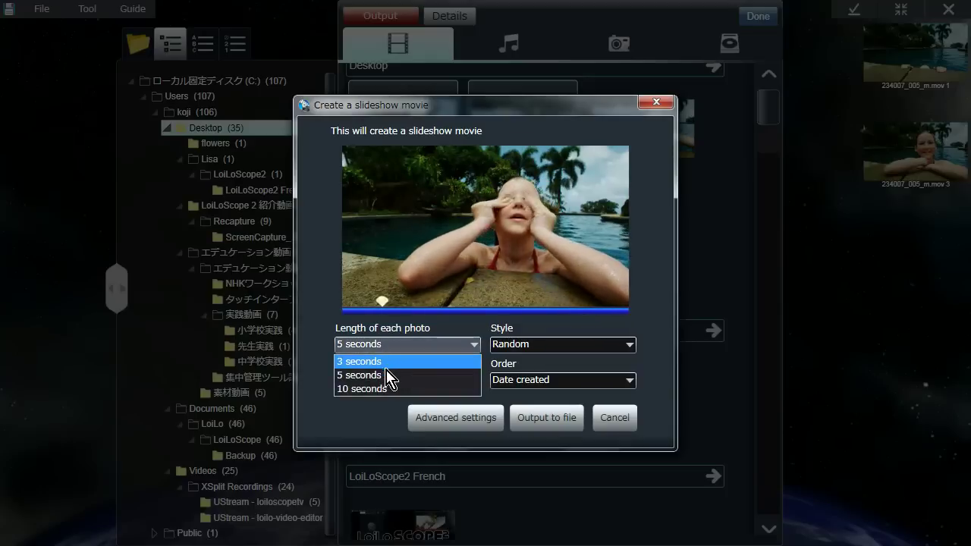
pyautogui.click(497, 335)
pyautogui.click(549, 348)
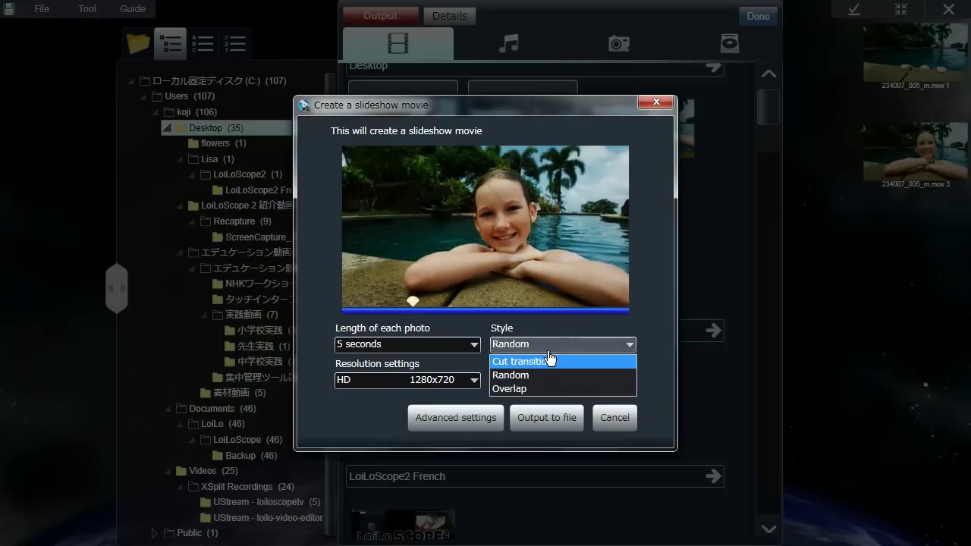
pyautogui.click(548, 331)
pyautogui.click(374, 385)
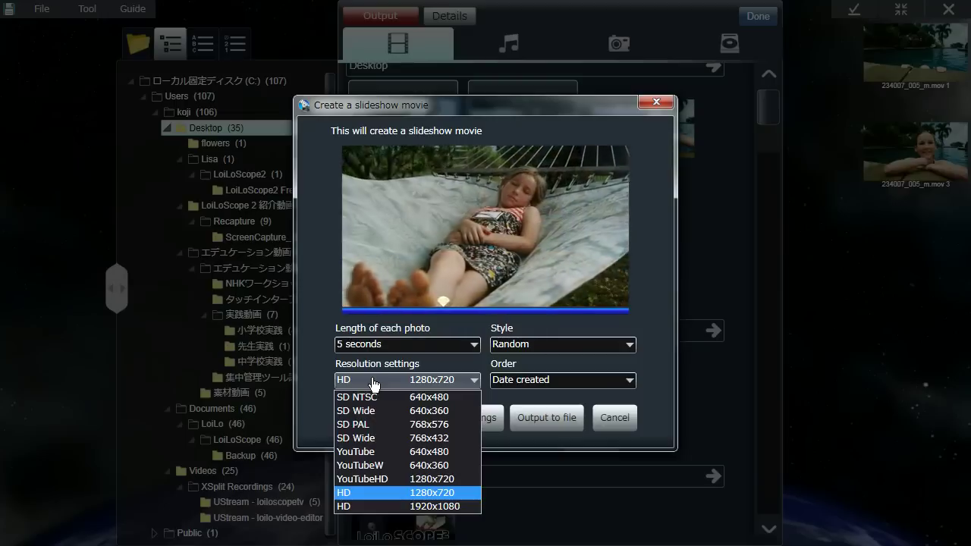
pyautogui.click(370, 384)
pyautogui.click(562, 380)
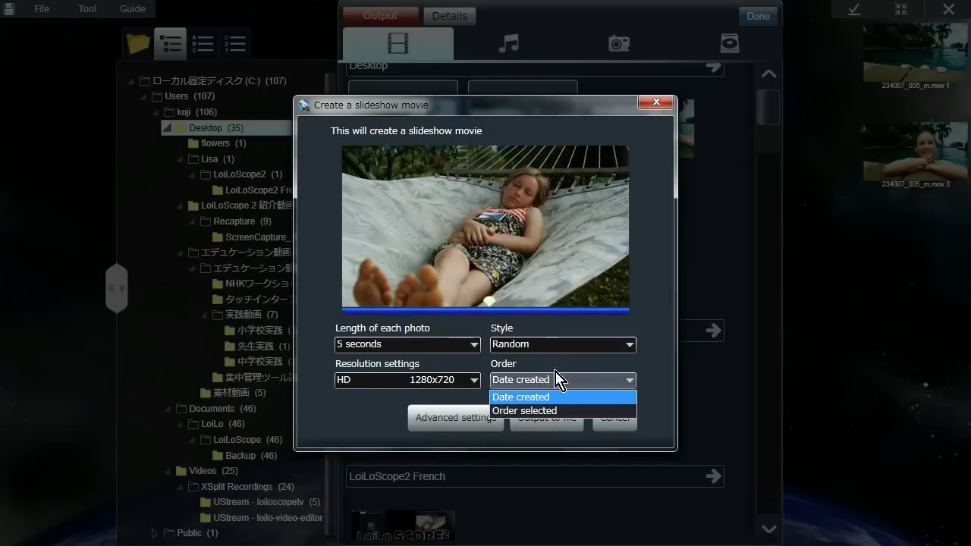
pyautogui.click(560, 363)
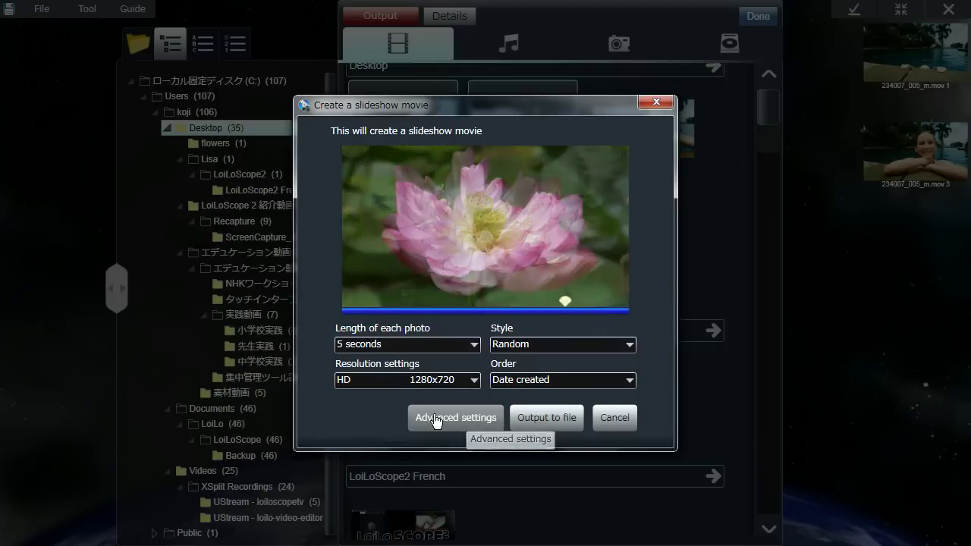
pyautogui.click(456, 418)
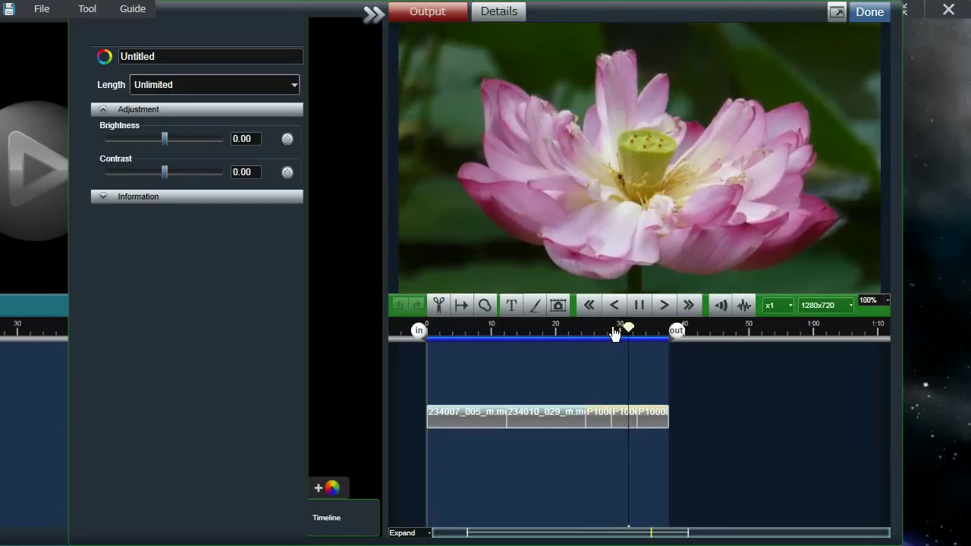
# Shorten photo P1000049 to end at 0:00:36:01, then scrub back and stop the preview
pyautogui.click(664, 423)
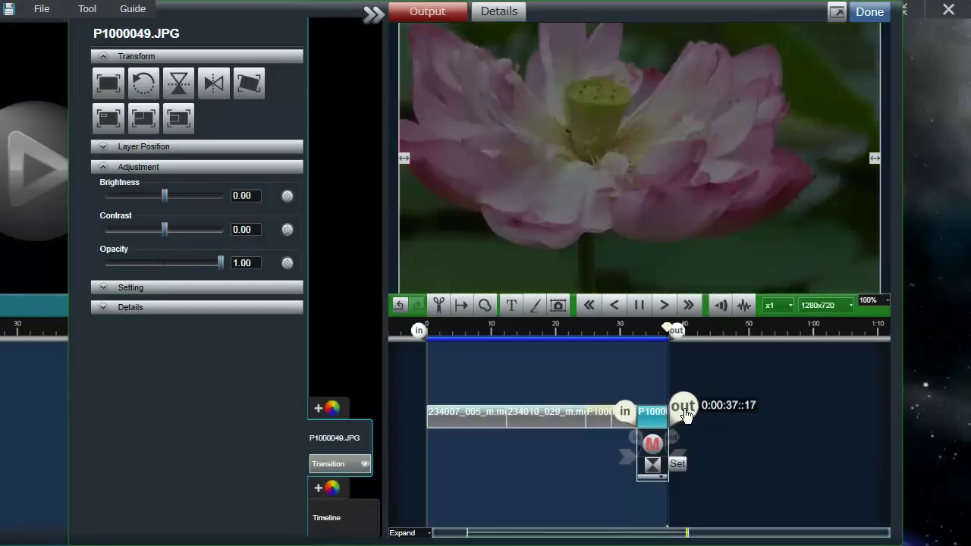
pyautogui.moveTo(685, 413)
pyautogui.mouseDown()
pyautogui.moveTo(866, 413)
pyautogui.moveTo(676, 416)
pyautogui.moveTo(683, 409)
pyautogui.mouseUp()
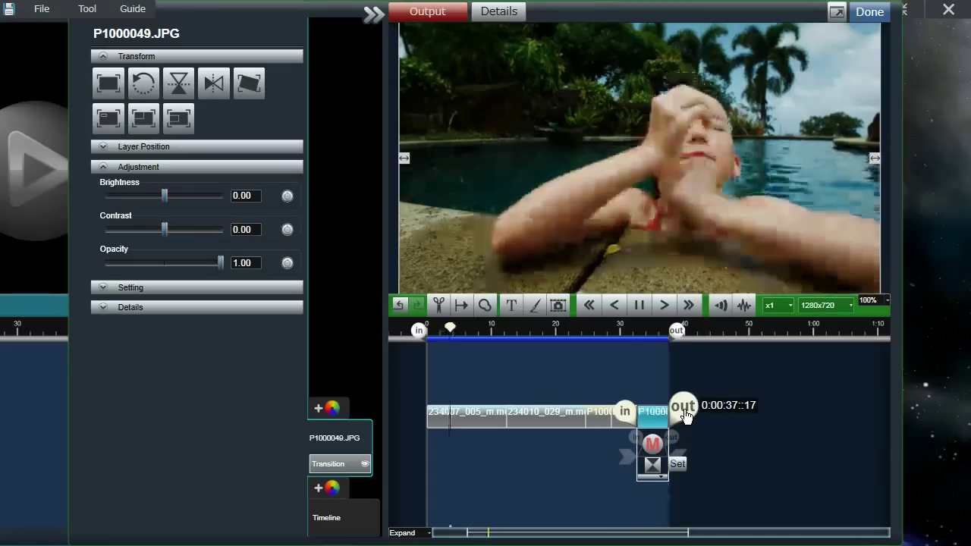
pyautogui.click(599, 381)
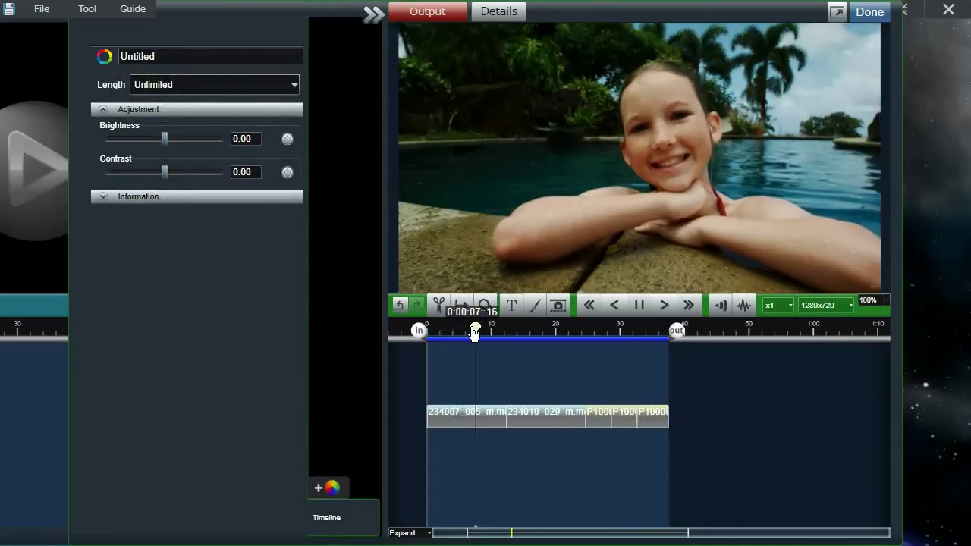
pyautogui.moveTo(482, 328); pyautogui.dragTo(460, 328)
pyautogui.click(638, 305)
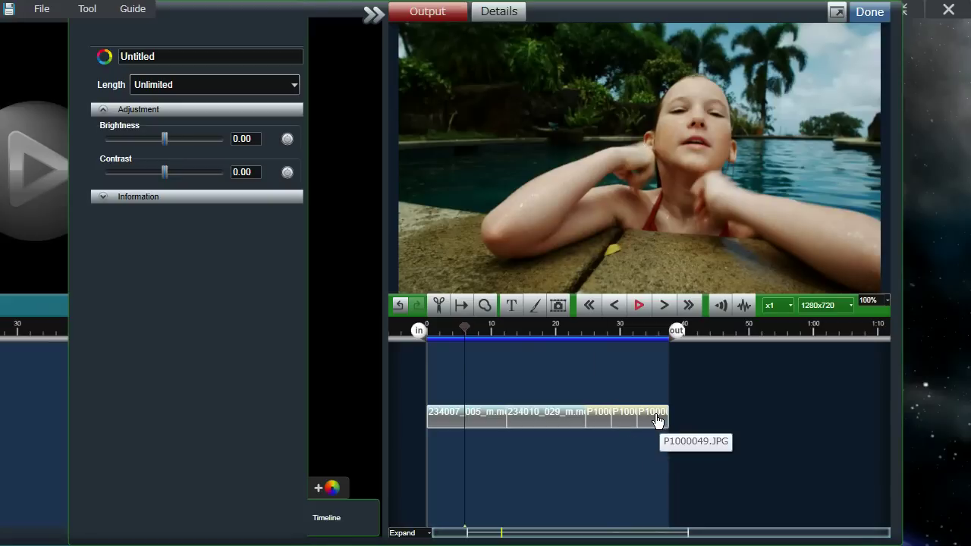
pyautogui.moveTo(656, 419); pyautogui.dragTo(468, 381)
pyautogui.moveTo(449, 327)
pyautogui.mouseDown()
pyautogui.moveTo(433, 331)
pyautogui.moveTo(444, 338)
pyautogui.mouseUp()
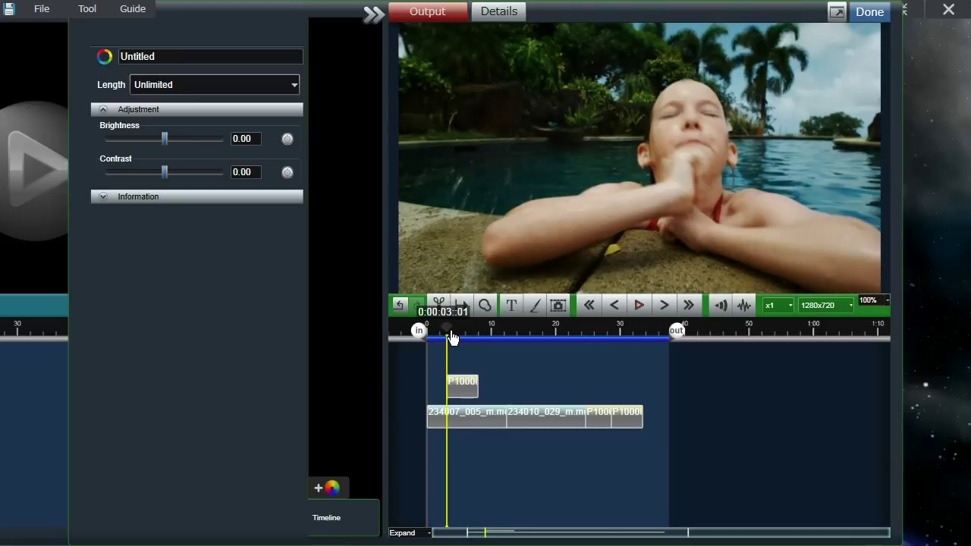
pyautogui.click(638, 305)
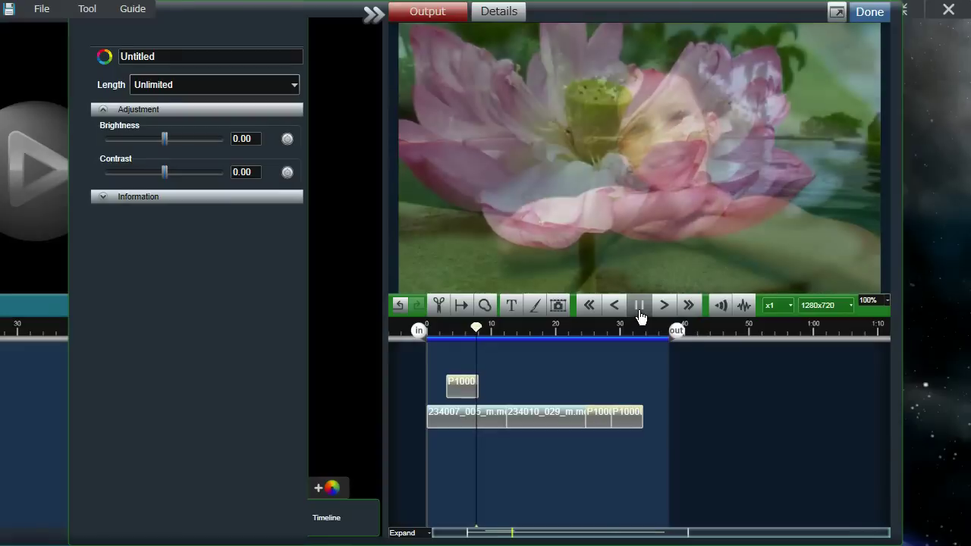
pyautogui.click(640, 307)
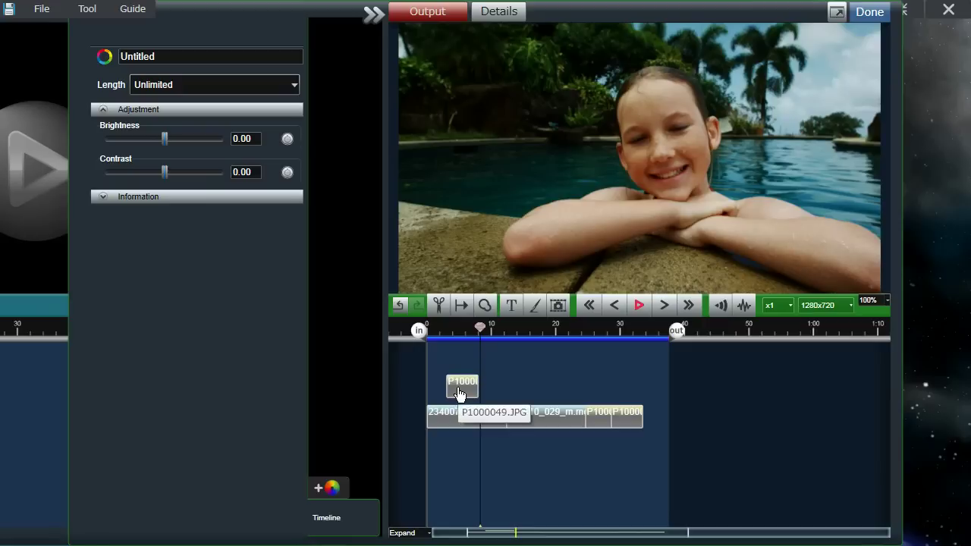
pyautogui.moveTo(458, 393); pyautogui.dragTo(649, 424)
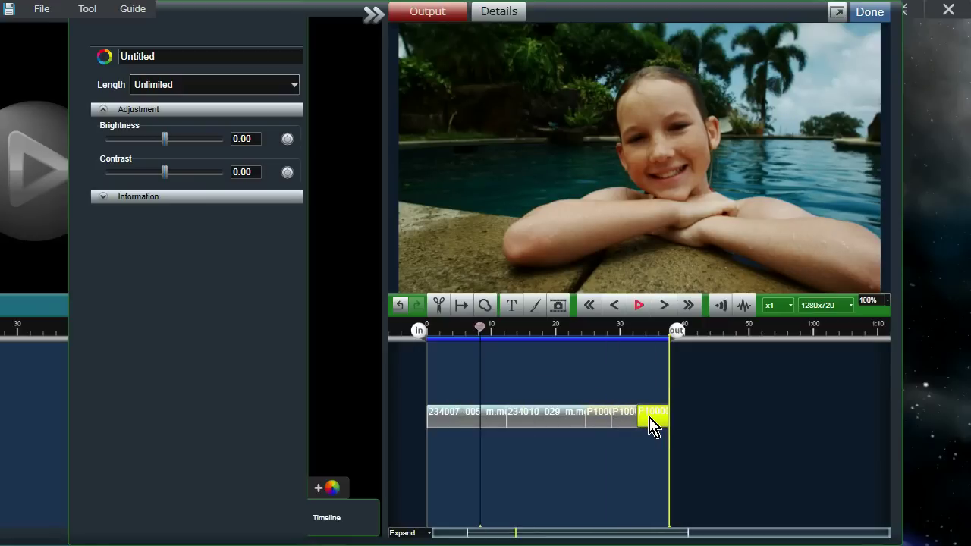
pyautogui.moveTo(650, 424); pyautogui.dragTo(650, 426)
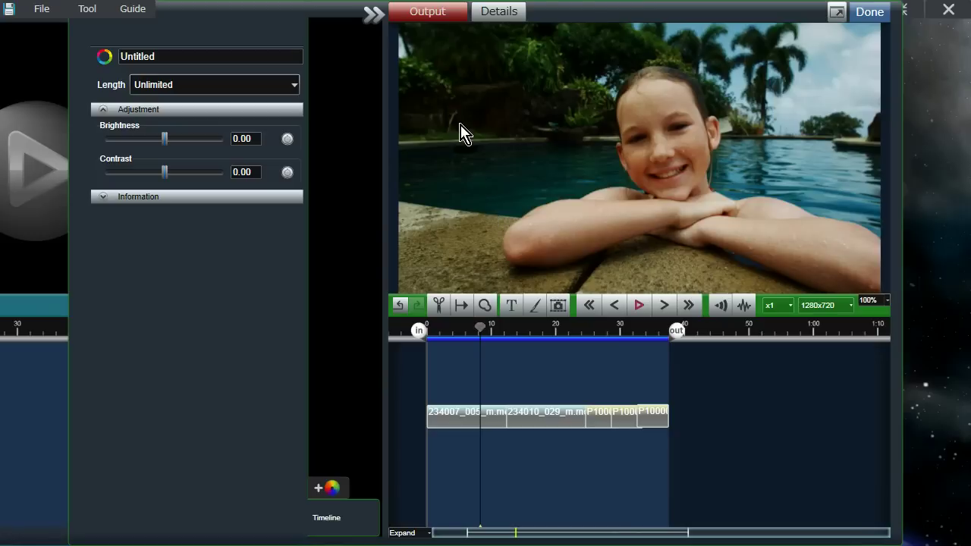
# Play the movie from the start and stop at about 7 seconds
pyautogui.click(678, 335)
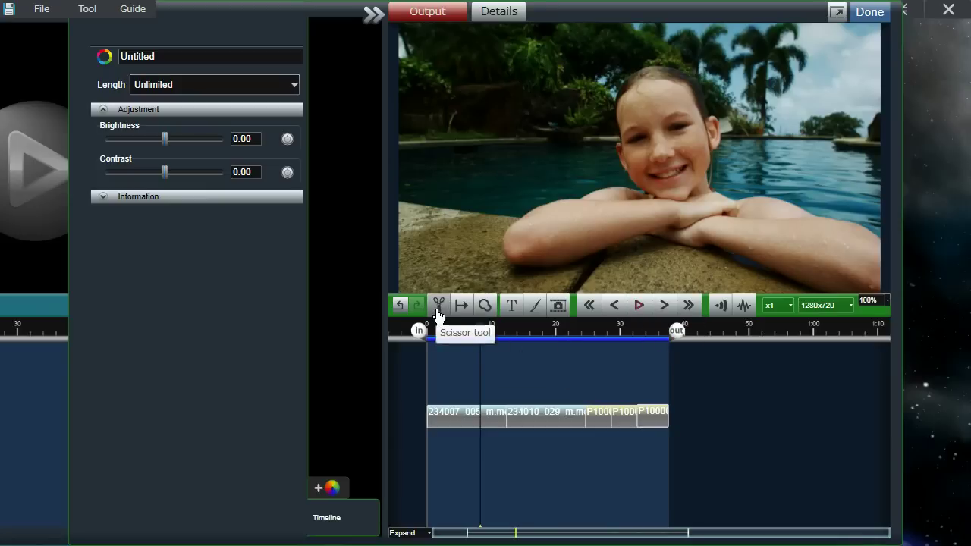
pyautogui.moveTo(483, 332); pyautogui.dragTo(427, 333)
pyautogui.click(640, 305)
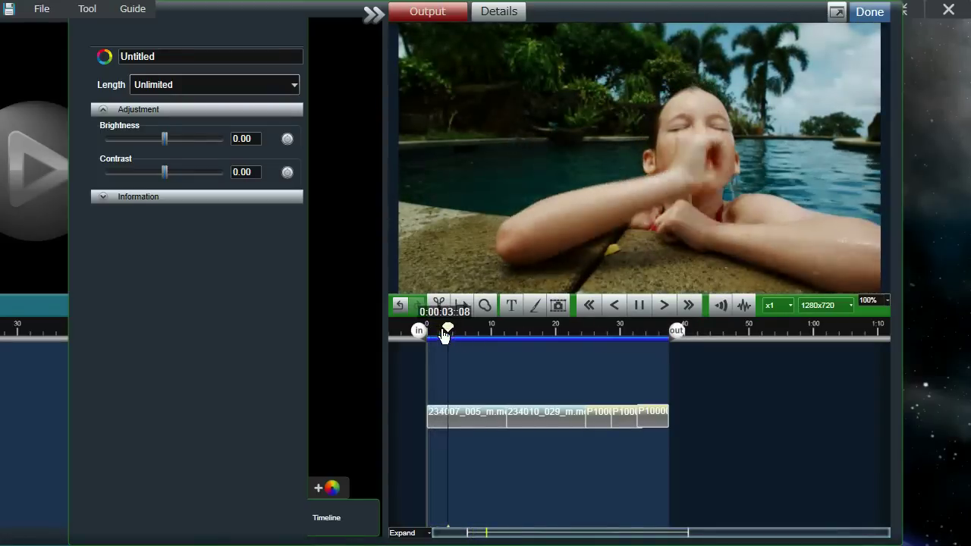
pyautogui.moveTo(454, 331); pyautogui.dragTo(475, 331)
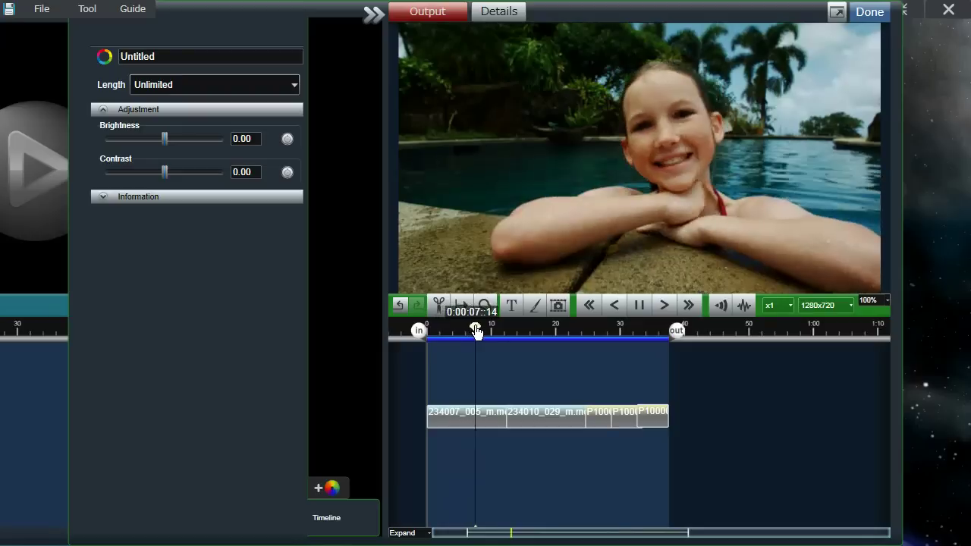
pyautogui.click(642, 310)
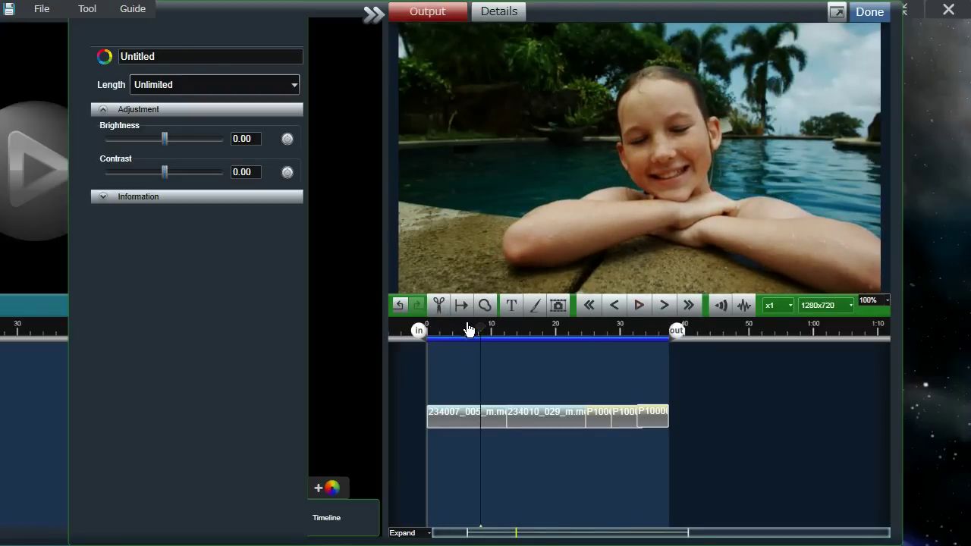
# Split the first video at about 8 seconds with the Scissor tool and delete its second part
pyautogui.click(438, 305)
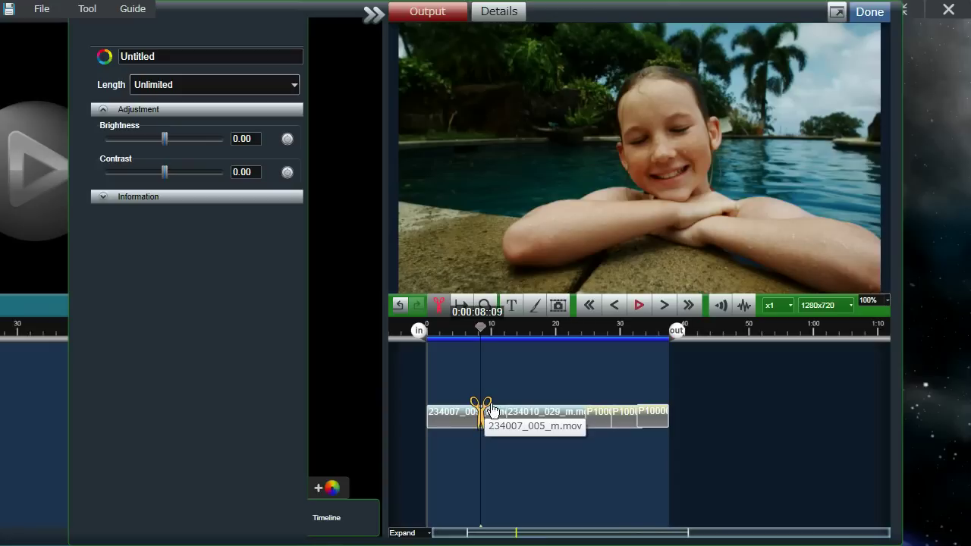
pyautogui.click(480, 416)
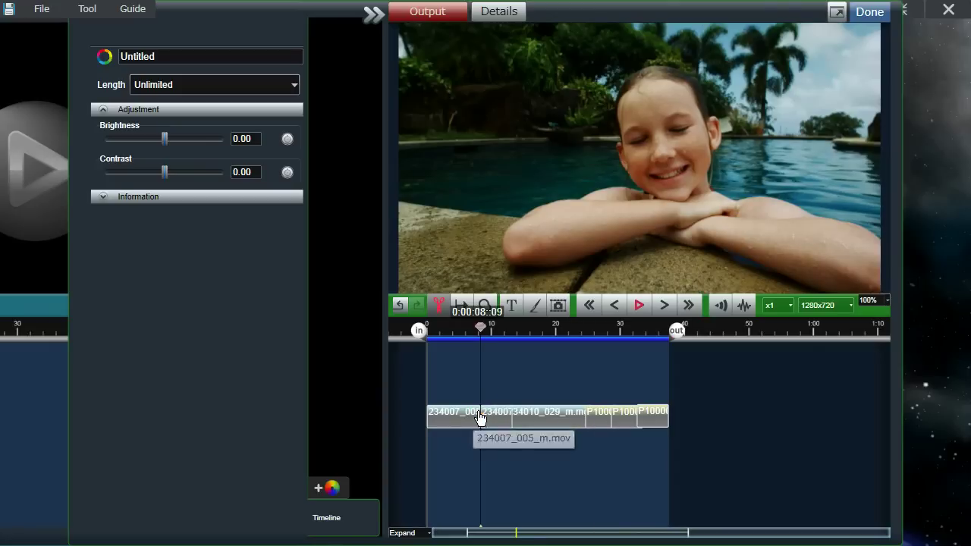
pyautogui.moveTo(481, 330); pyautogui.dragTo(443, 331)
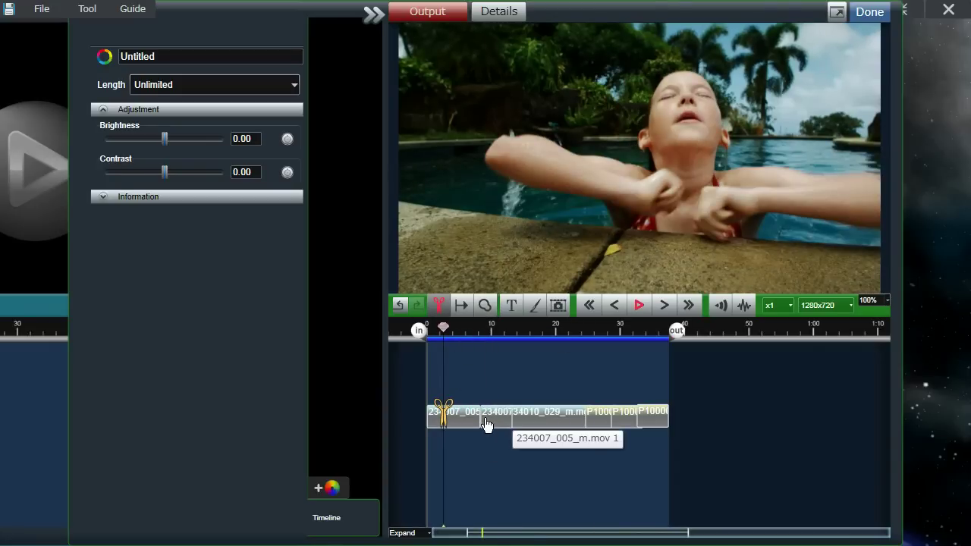
pyautogui.click(489, 417)
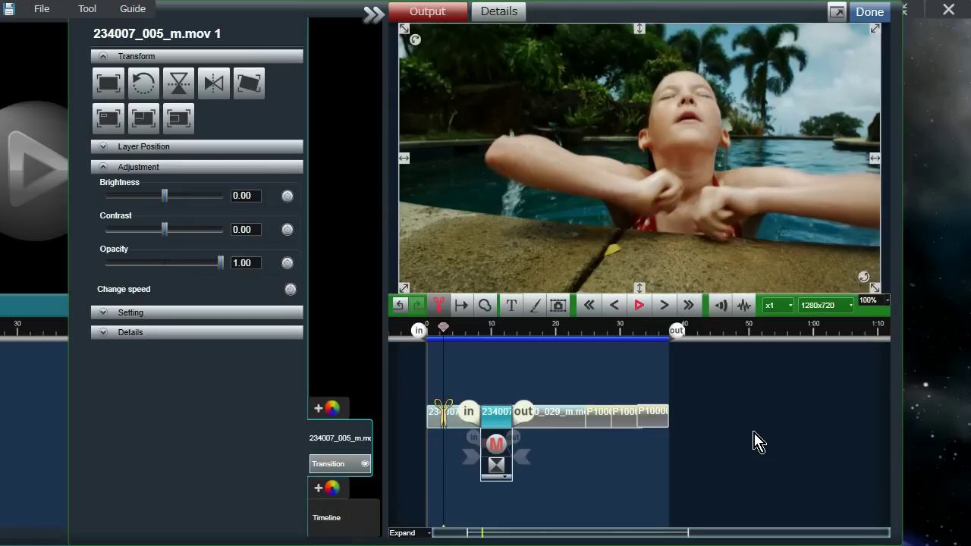
pyautogui.press('Delete')
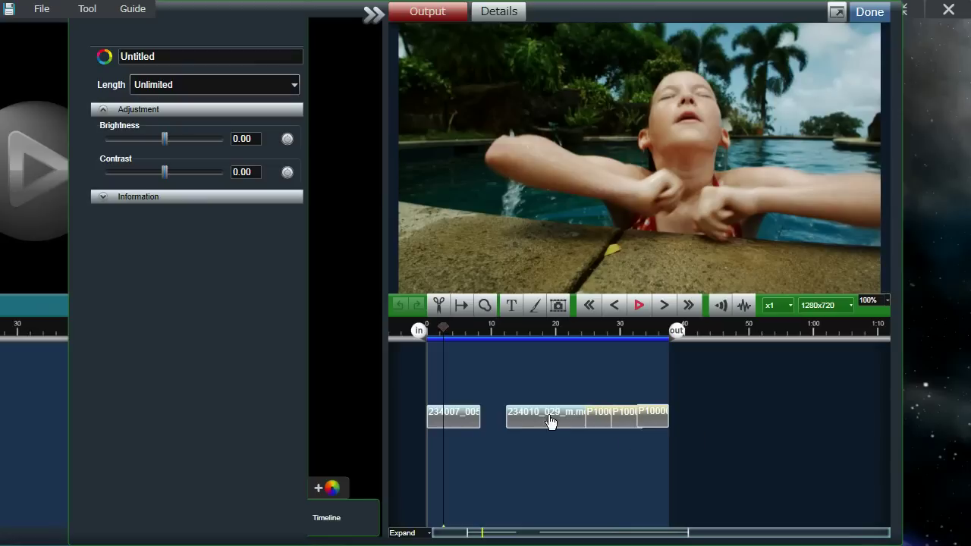
# Slide 234010_029_m.mov and all later clips left against the first clip, and move the out point to their end
pyautogui.click(463, 306)
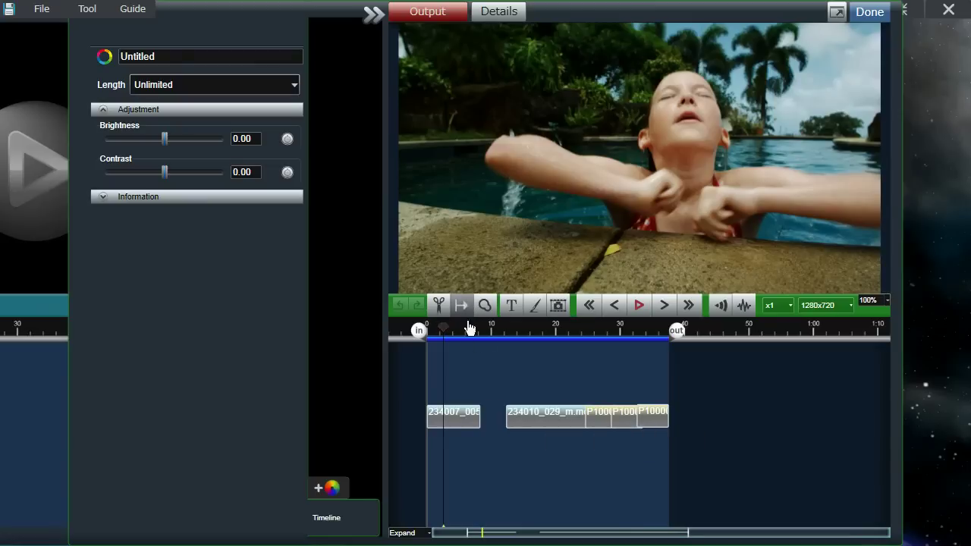
pyautogui.click(518, 415)
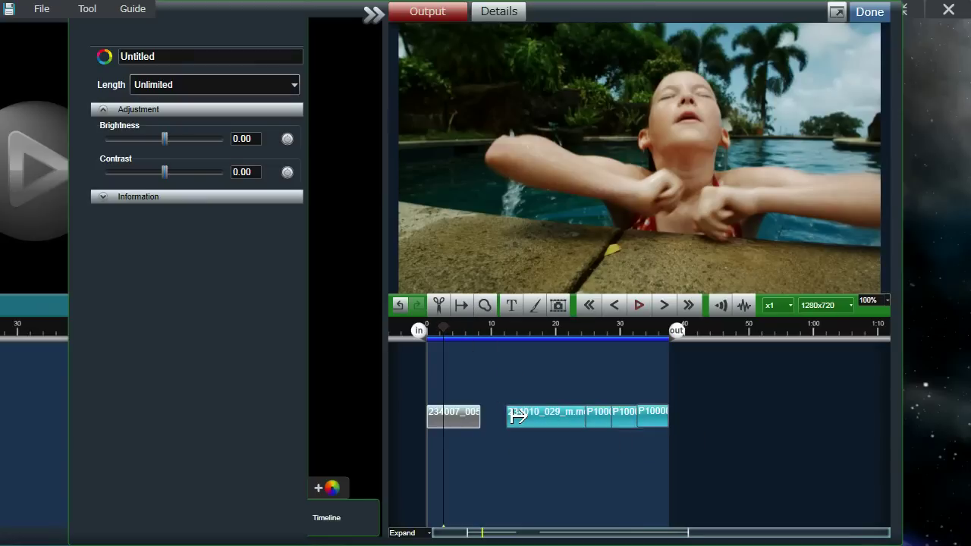
pyautogui.moveTo(511, 415); pyautogui.dragTo(477, 416)
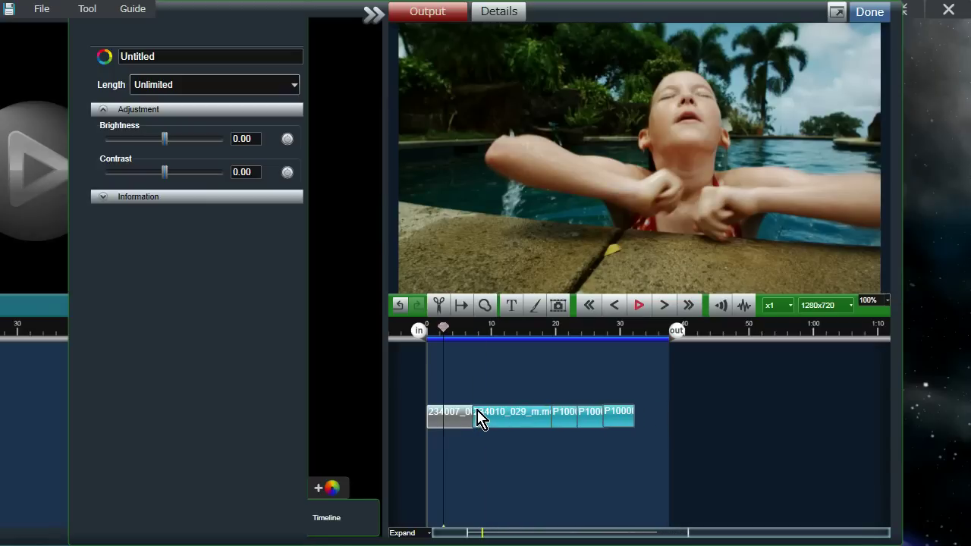
pyautogui.click(521, 460)
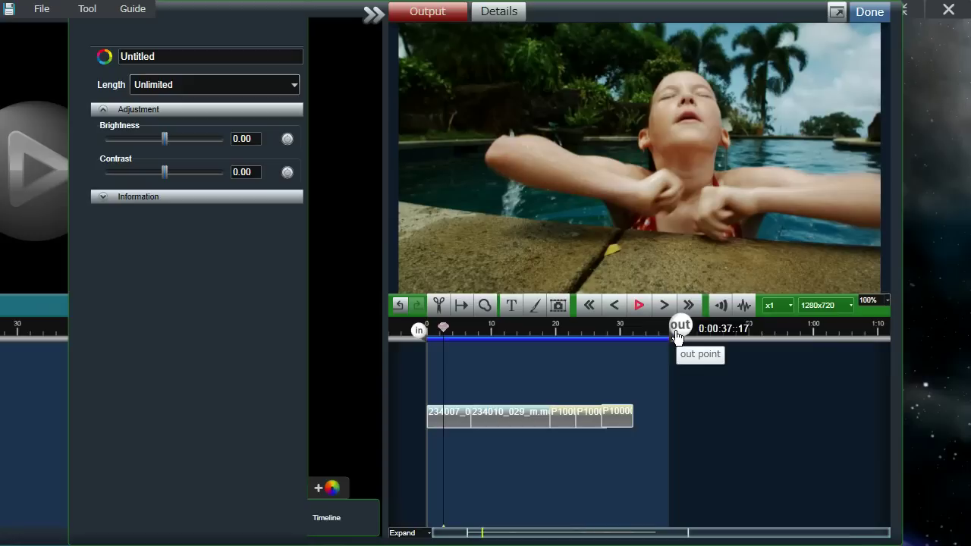
pyautogui.moveTo(677, 336); pyautogui.dragTo(639, 338)
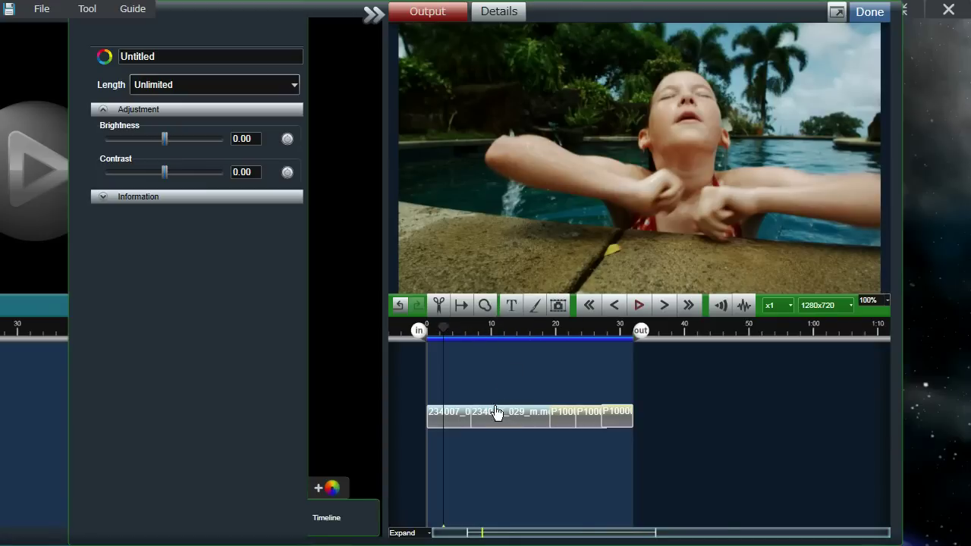
pyautogui.click(455, 423)
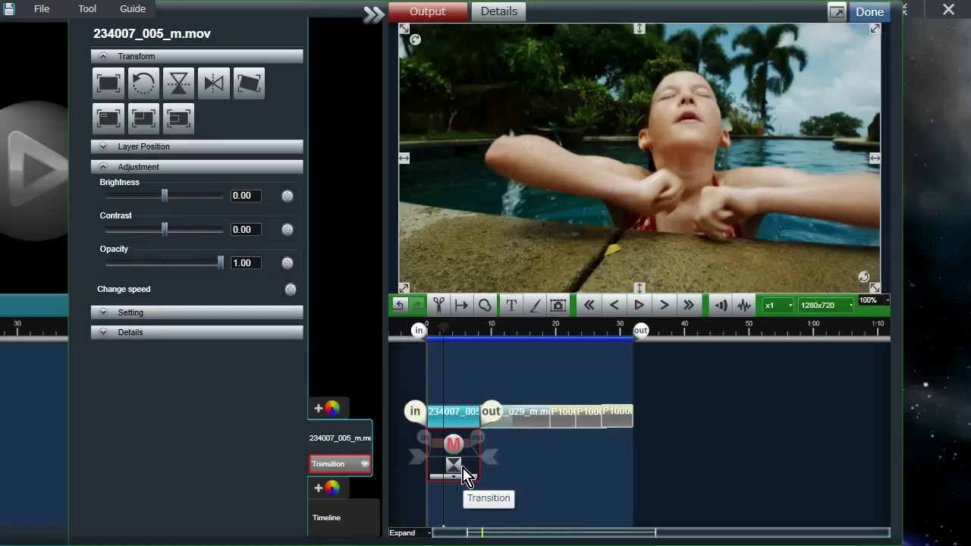
# Give the opening clip a sliding start transition and preview it from the timeline start
pyautogui.click(454, 464)
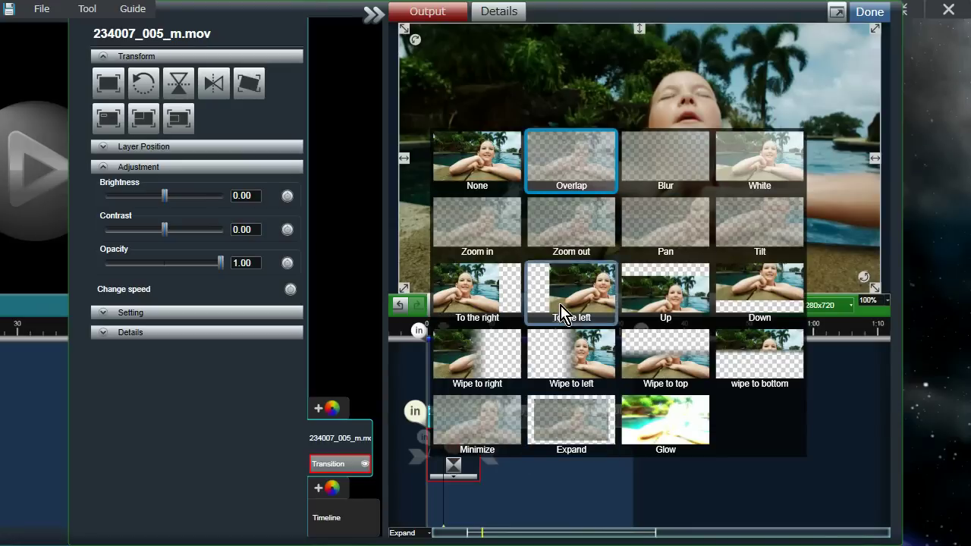
pyautogui.click(485, 296)
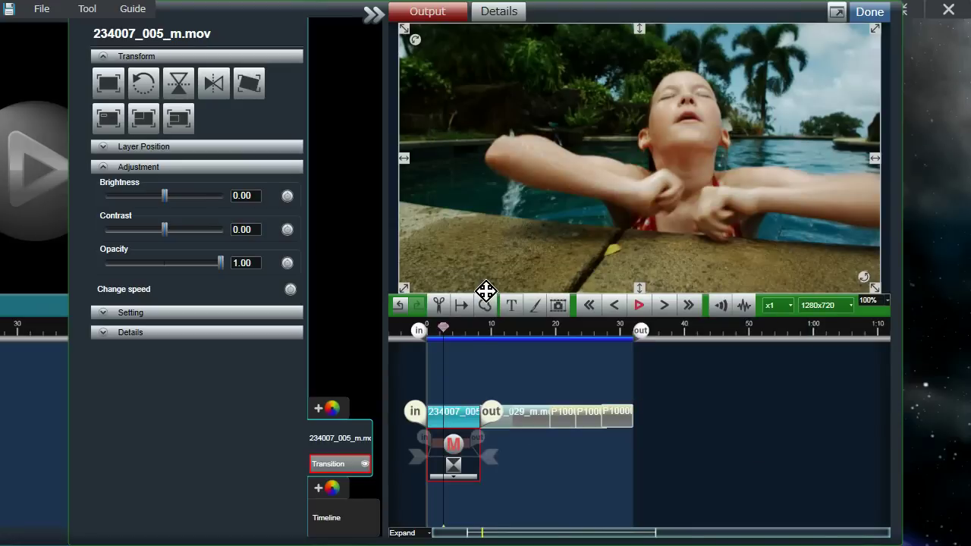
pyautogui.moveTo(442, 328); pyautogui.dragTo(429, 328)
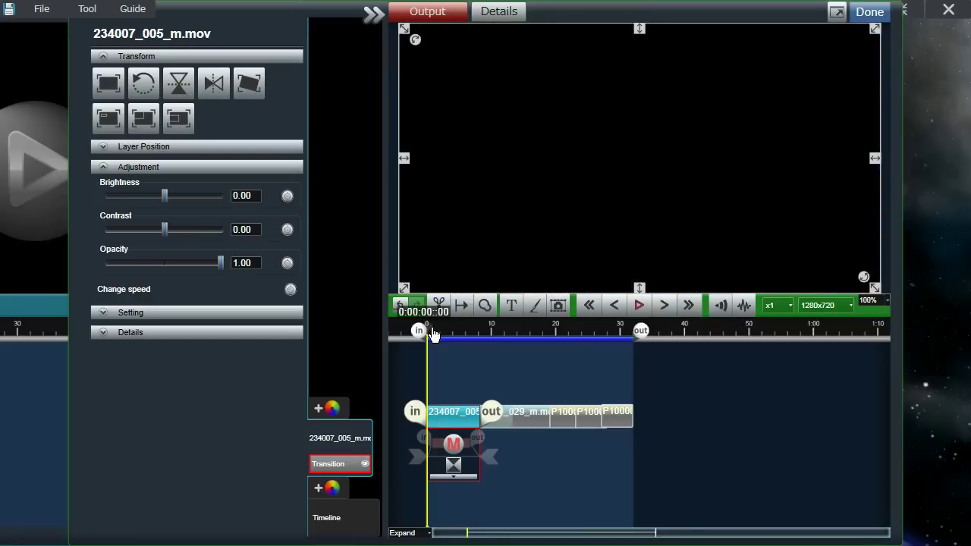
pyautogui.click(639, 305)
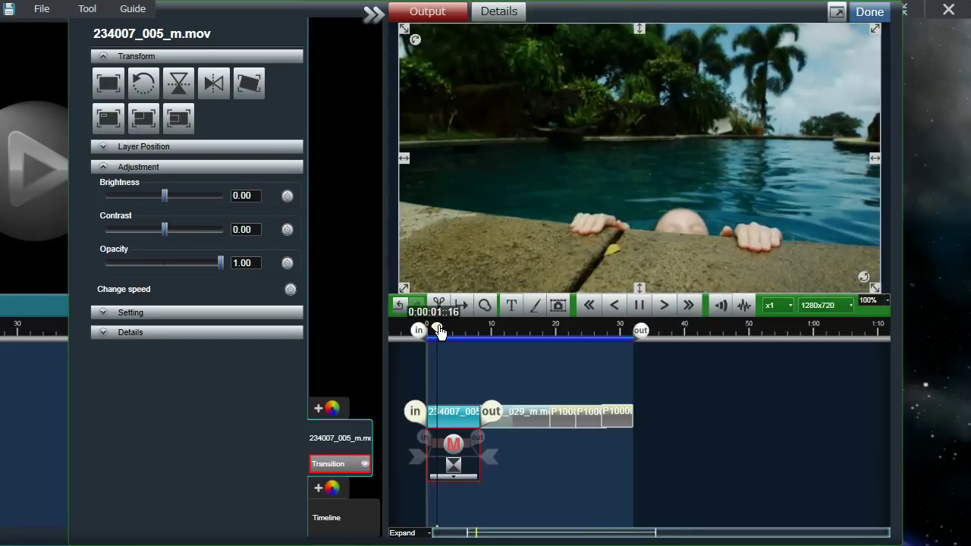
pyautogui.click(639, 309)
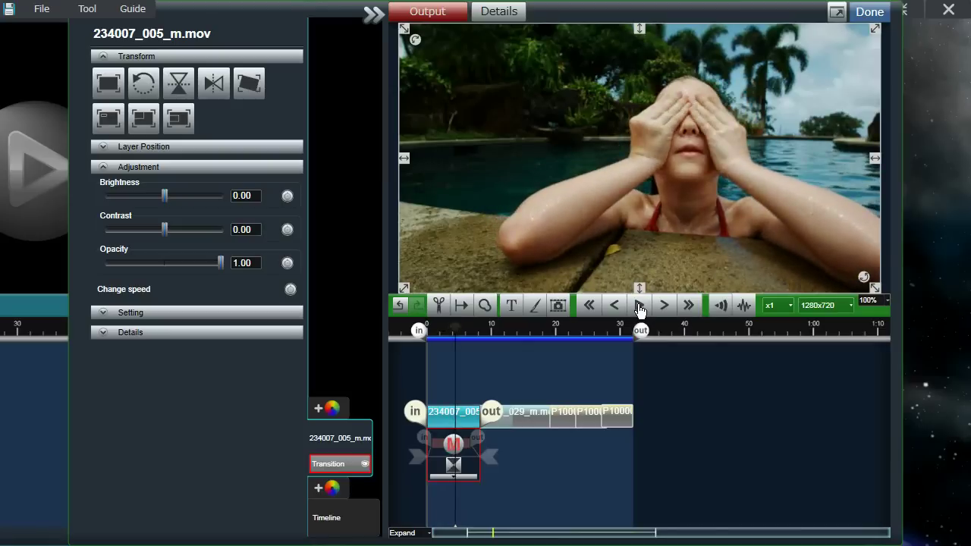
# Use separate start and end transitions with Move to top at the clip's end, preview, and deselect
pyautogui.click(472, 485)
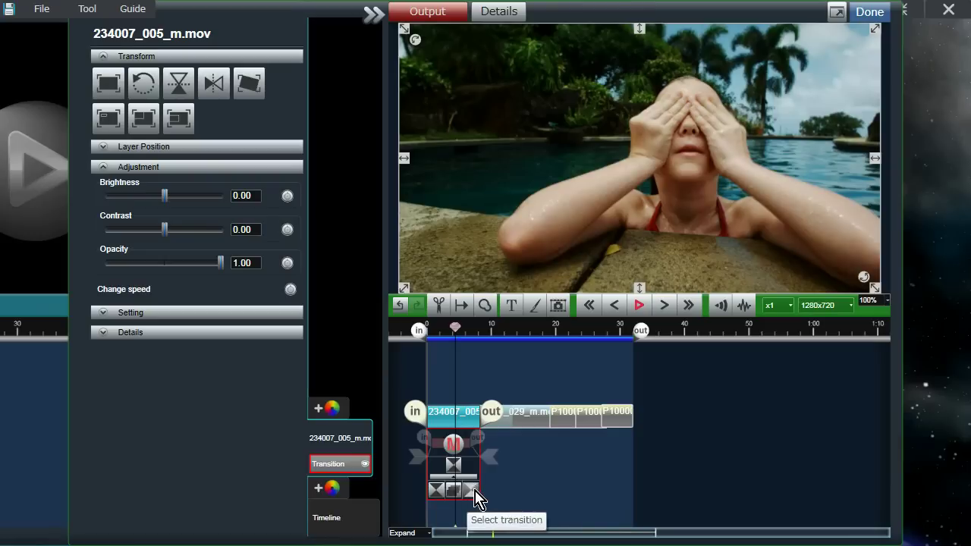
pyautogui.click(438, 495)
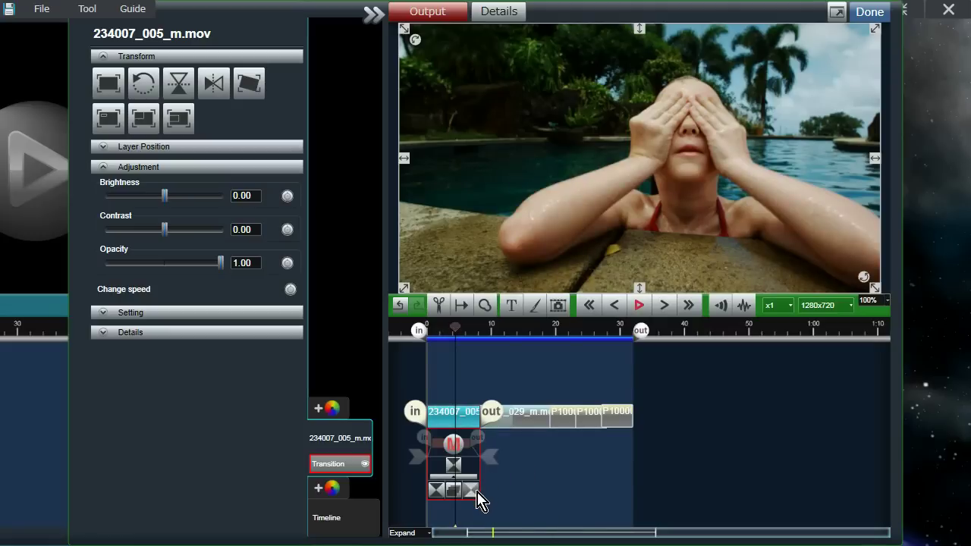
pyautogui.click(471, 490)
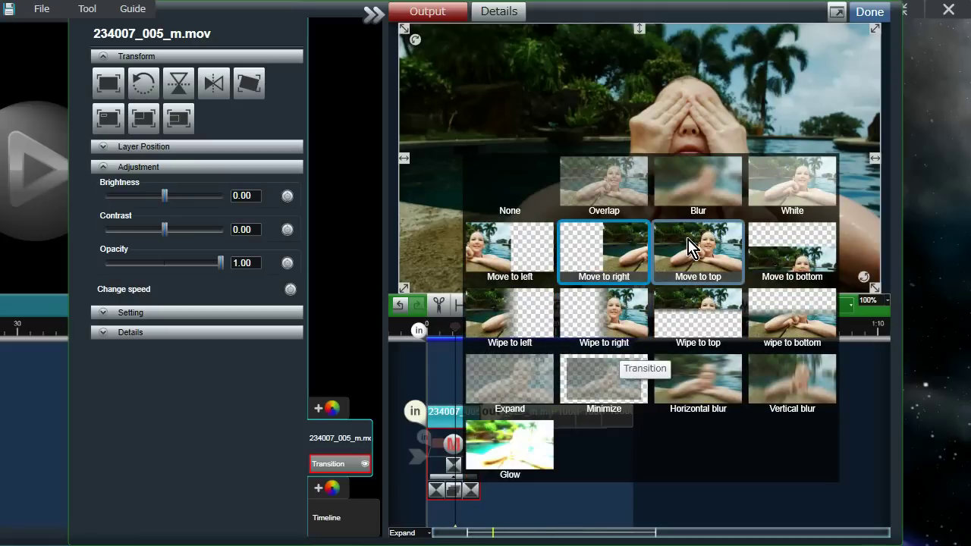
pyautogui.click(692, 248)
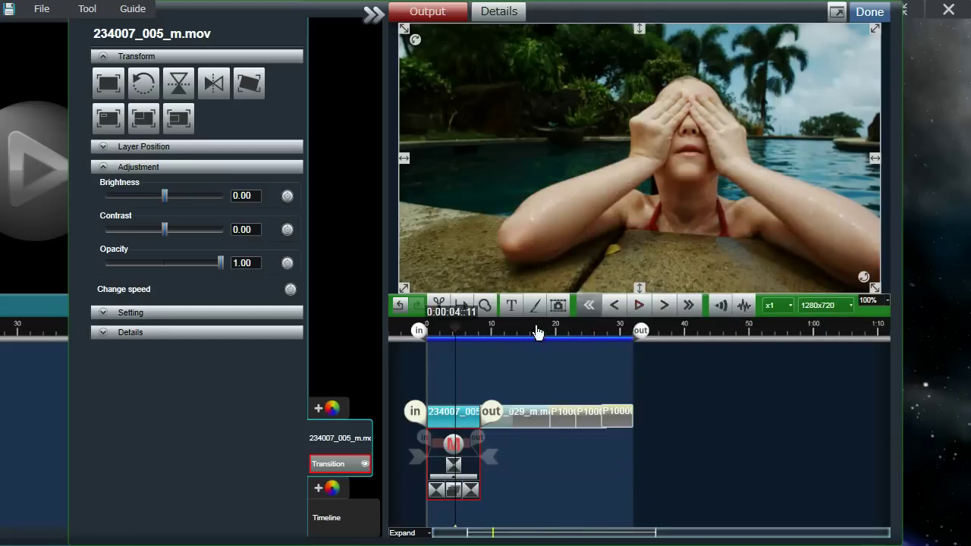
pyautogui.click(445, 337)
pyautogui.click(588, 305)
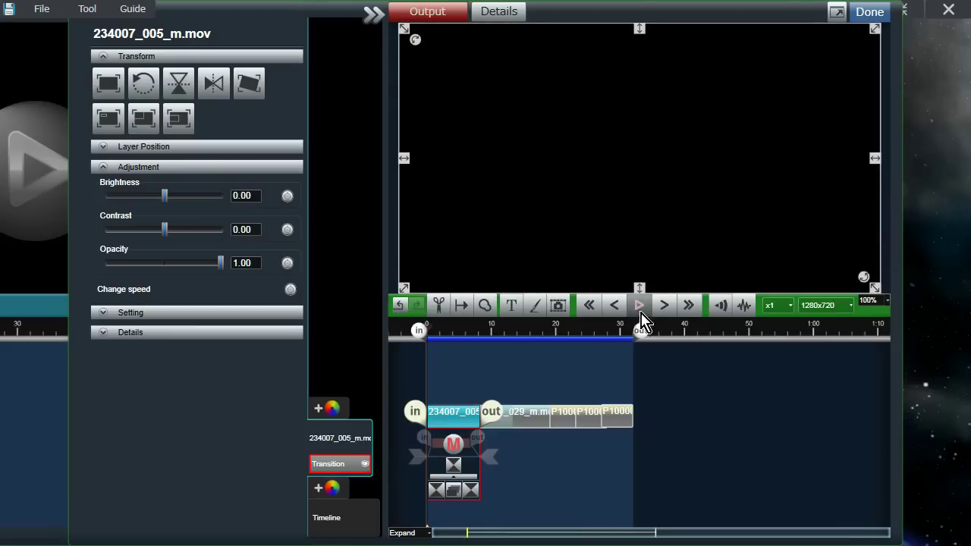
pyautogui.click(640, 318)
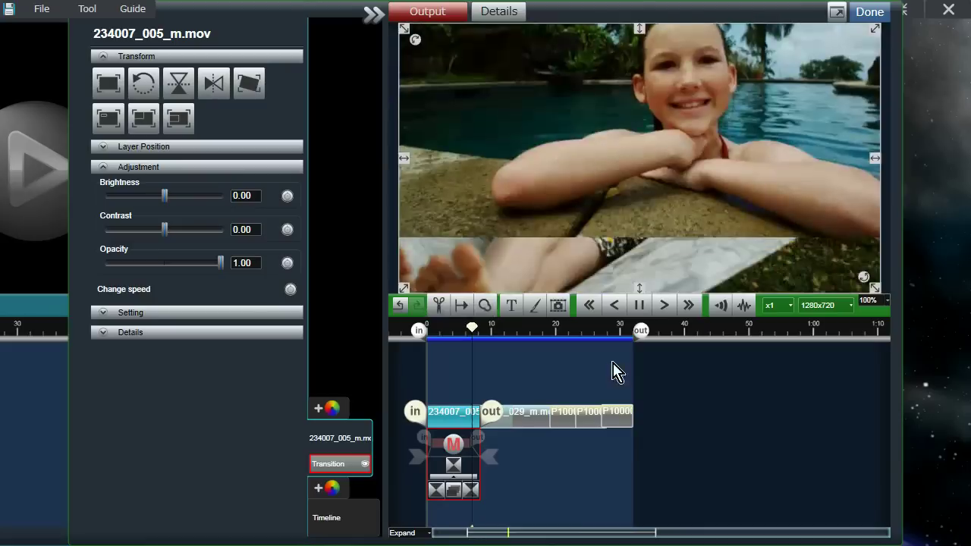
pyautogui.click(639, 304)
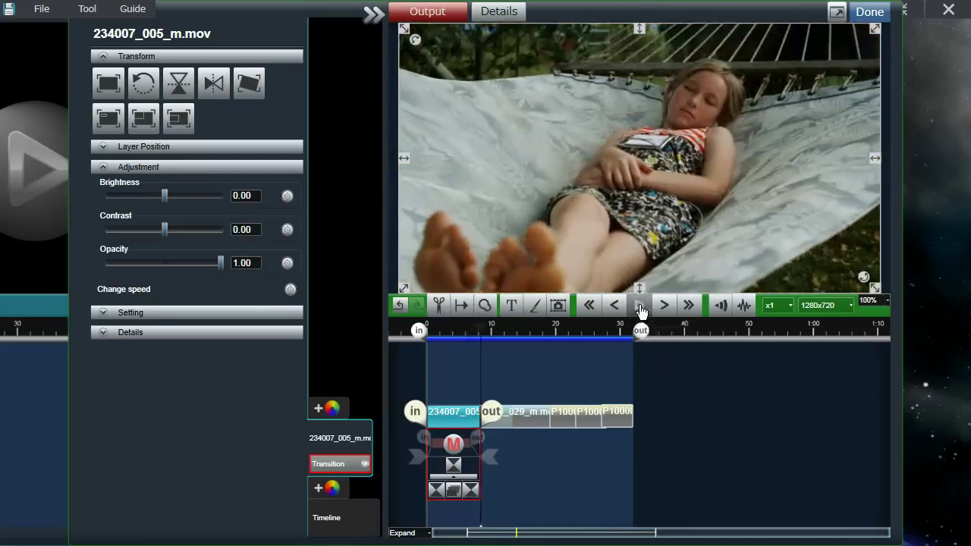
pyautogui.click(546, 377)
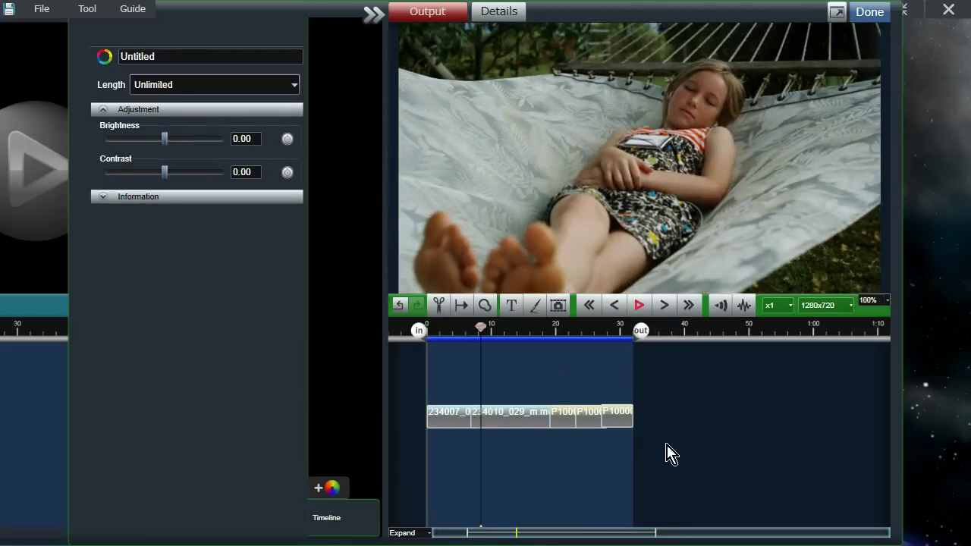
# Give P1000047.JPG a Scale motion zooming from the whole lotus flower to its centre
pyautogui.click(567, 426)
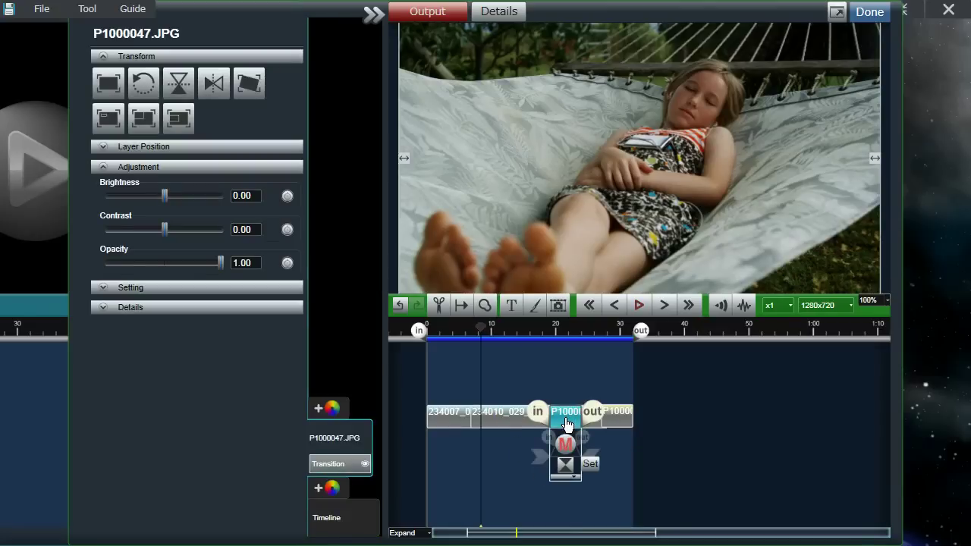
pyautogui.click(591, 465)
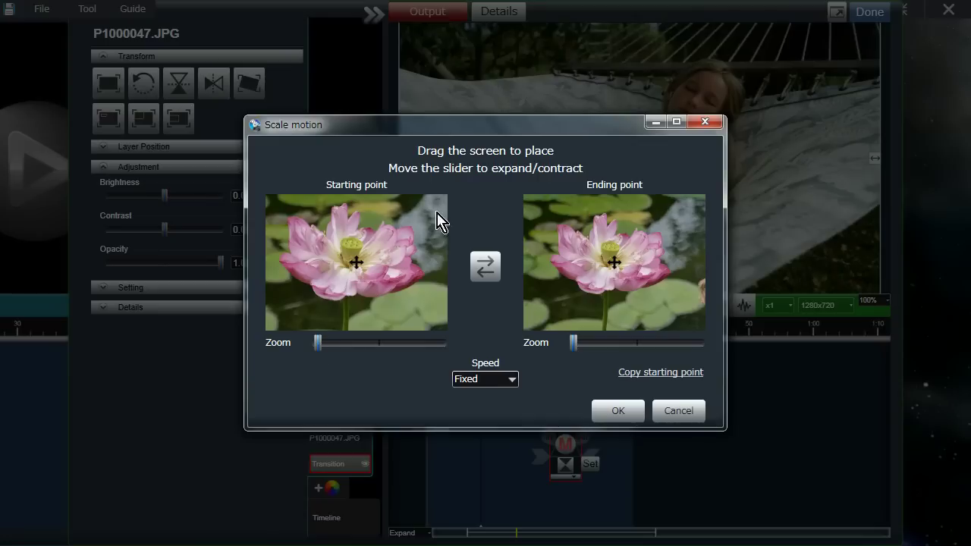
pyautogui.moveTo(319, 343); pyautogui.dragTo(309, 346)
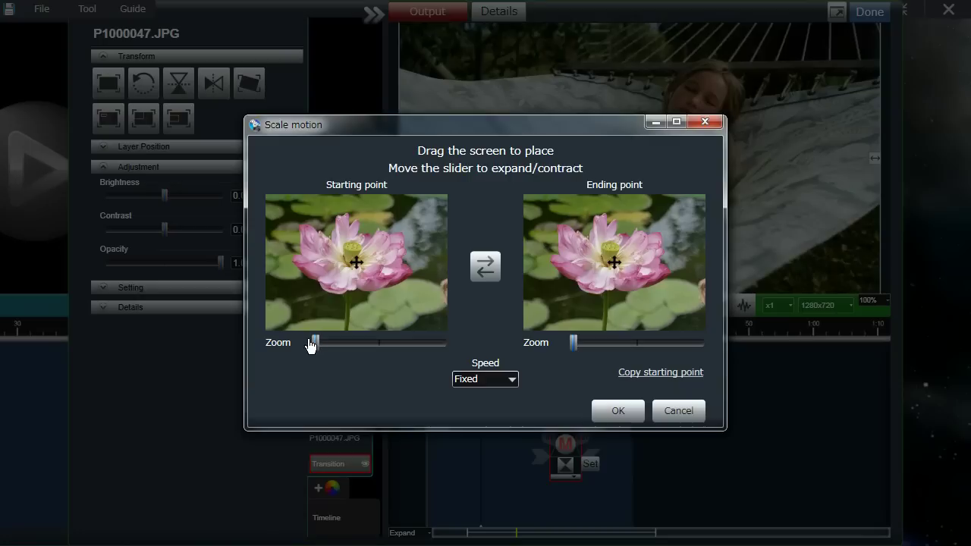
pyautogui.moveTo(350, 302); pyautogui.dragTo(363, 268)
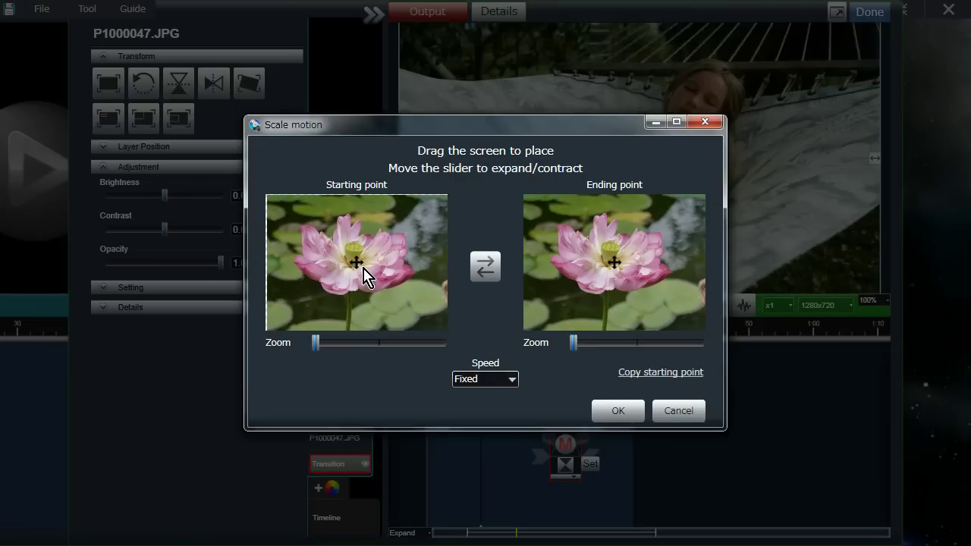
pyautogui.moveTo(573, 342); pyautogui.dragTo(586, 343)
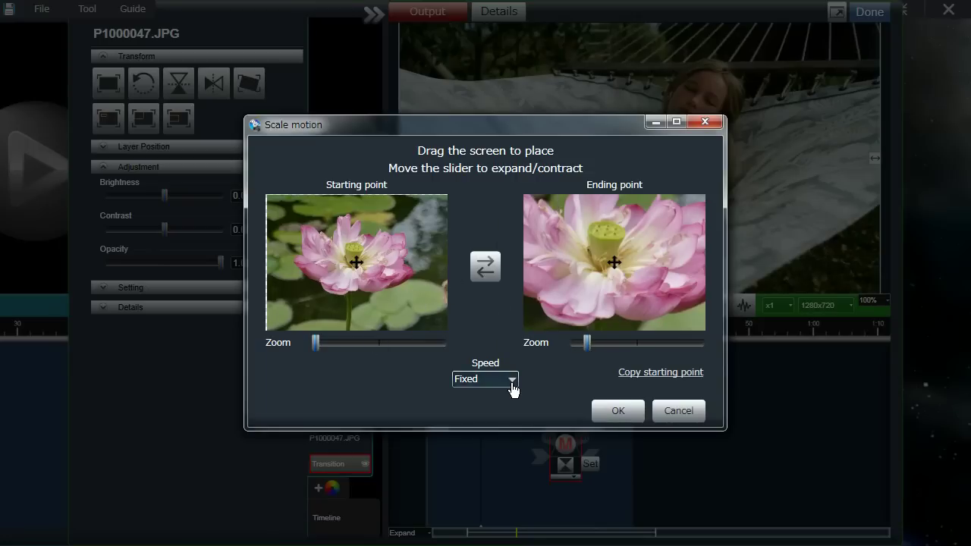
pyautogui.click(613, 412)
# Preview the zooming lotus photo from about 19 seconds and deselect it
pyautogui.moveTo(523, 332); pyautogui.dragTo(552, 335)
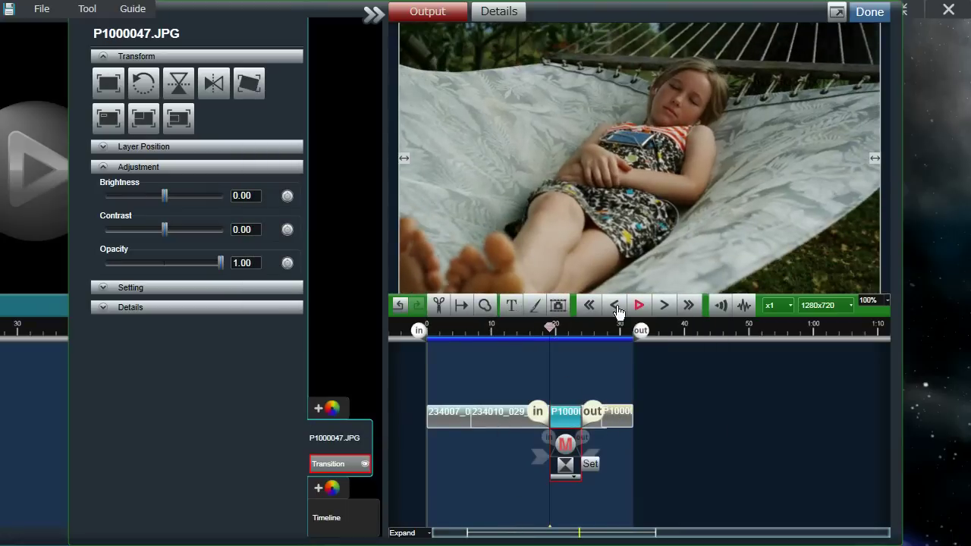
pyautogui.click(643, 307)
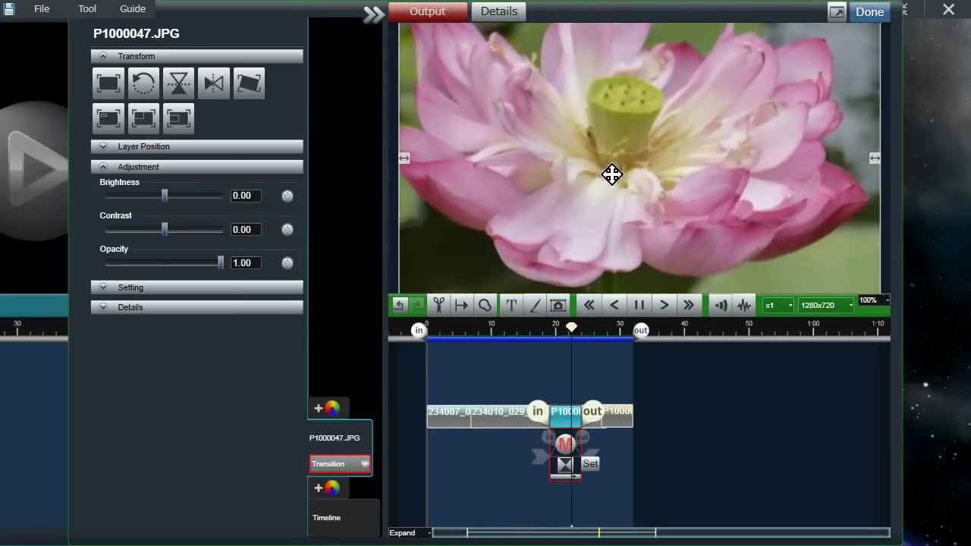
pyautogui.click(533, 385)
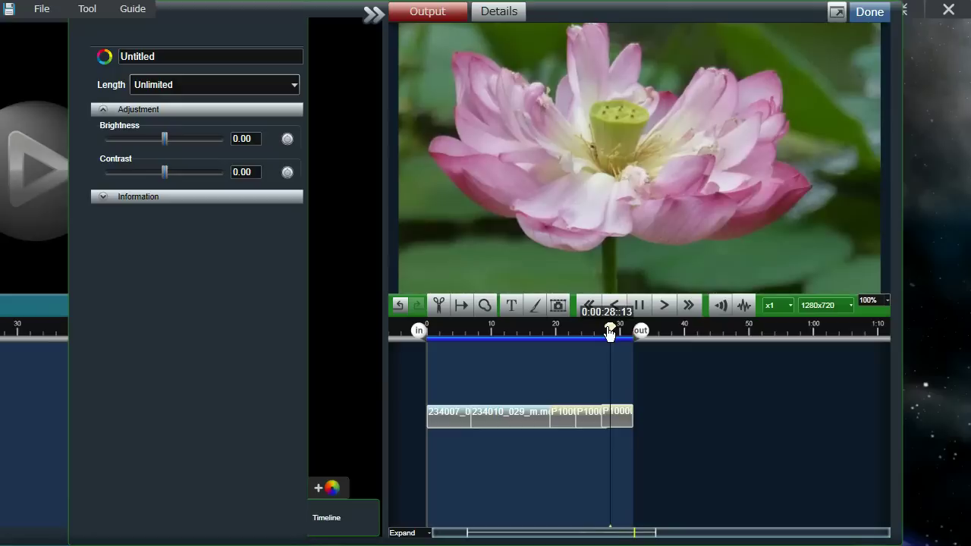
pyautogui.click(511, 307)
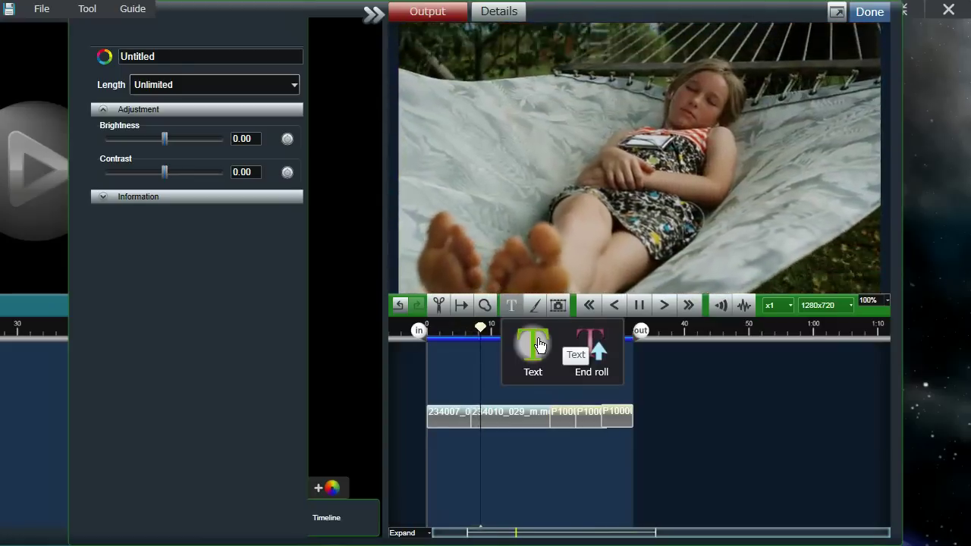
# Add a plain Text clip, move it near the timeline start, and select it for editing
pyautogui.click(539, 345)
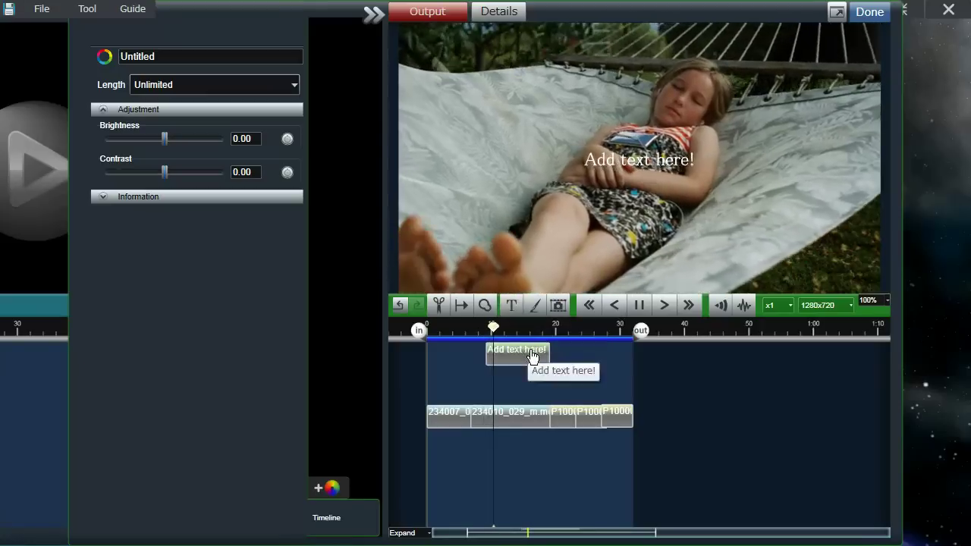
pyautogui.moveTo(531, 359); pyautogui.dragTo(495, 362)
pyautogui.press('space')
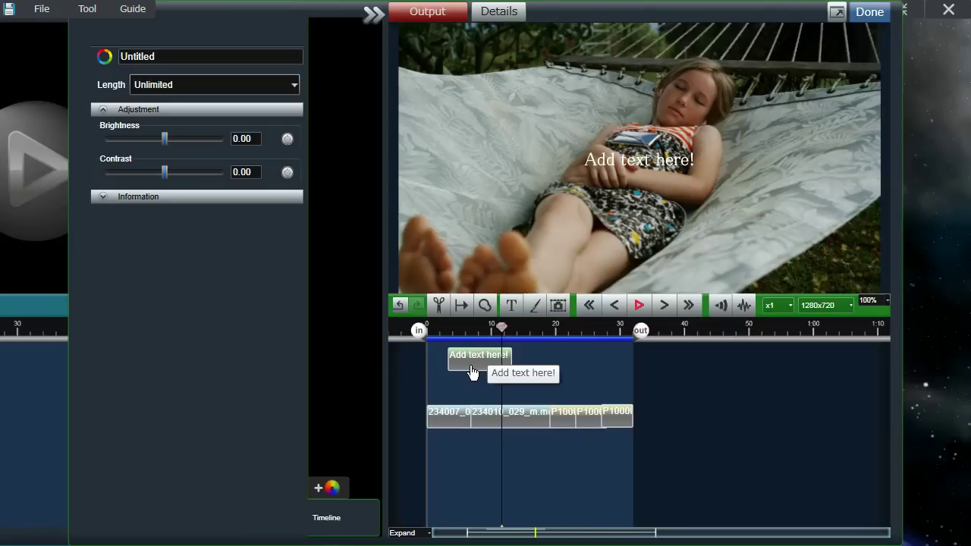
pyautogui.click(472, 361)
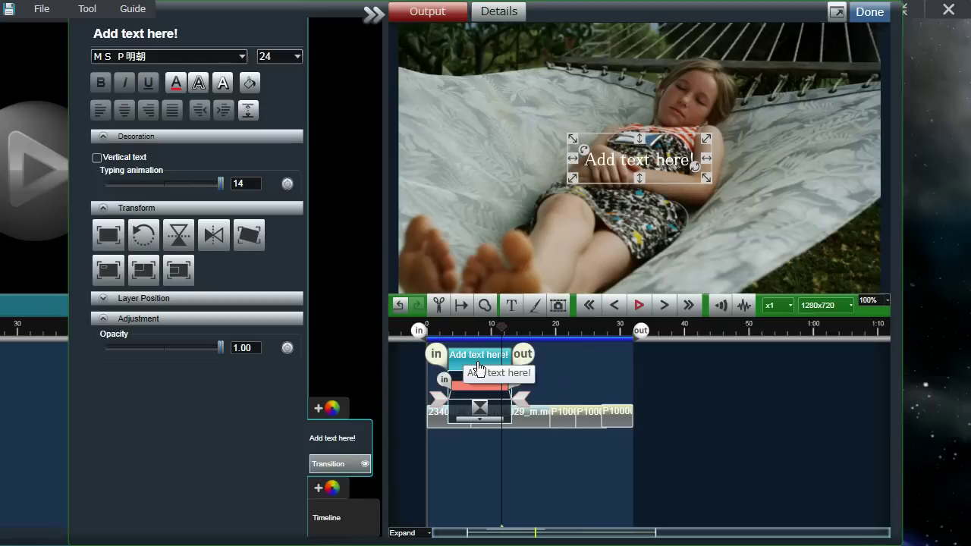
# Change the title's wording to 'LoiLoScope 2'
pyautogui.moveTo(500, 327); pyautogui.dragTo(470, 327)
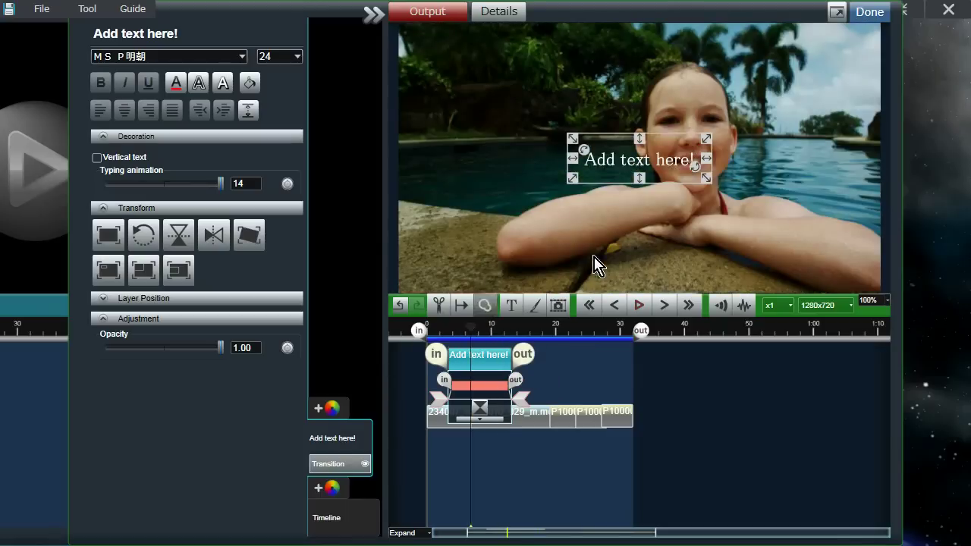
pyautogui.doubleClick(612, 160)
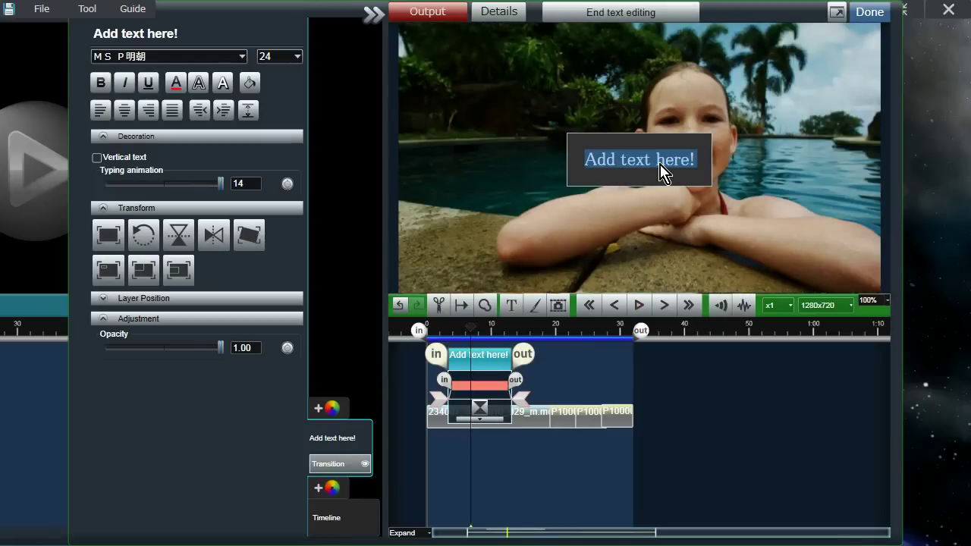
pyautogui.write('Loi')
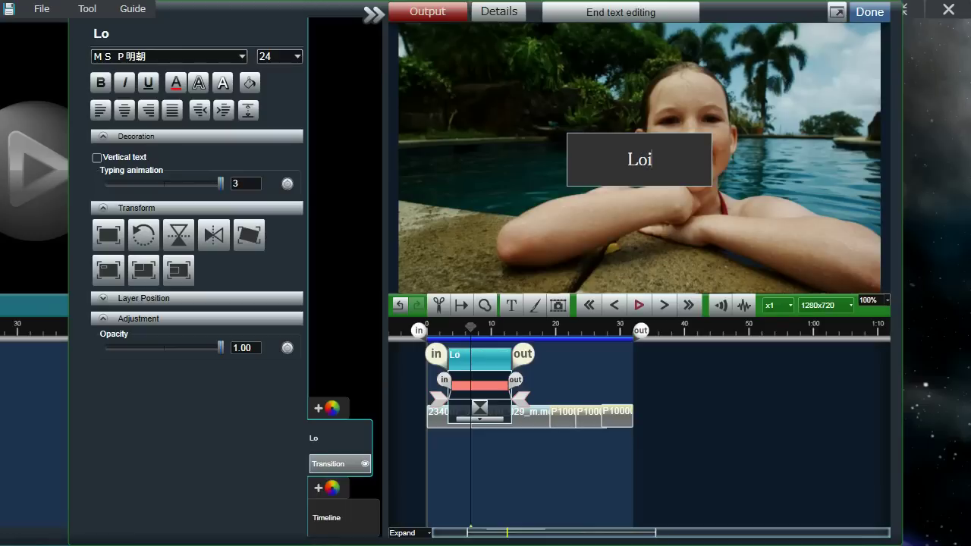
pyautogui.write('LoScope 2')
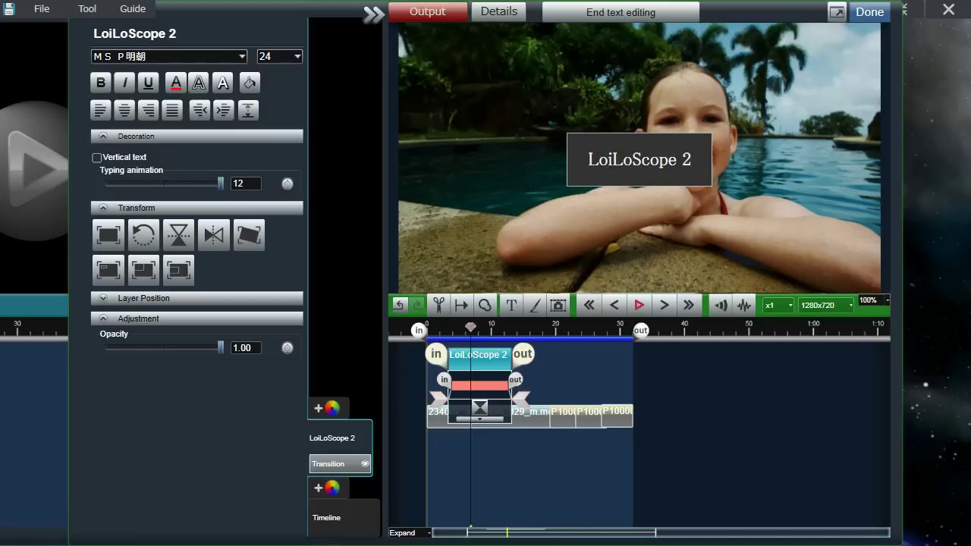
pyautogui.click(665, 15)
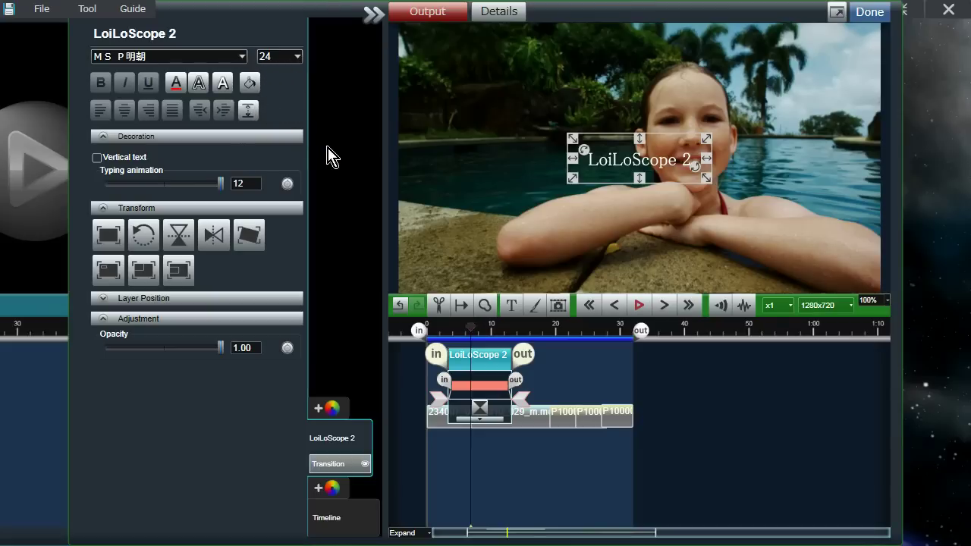
# Move the LoiLoScope 2 title to the picture's lower-right corner while previewing, then reselect its clip
pyautogui.click(639, 304)
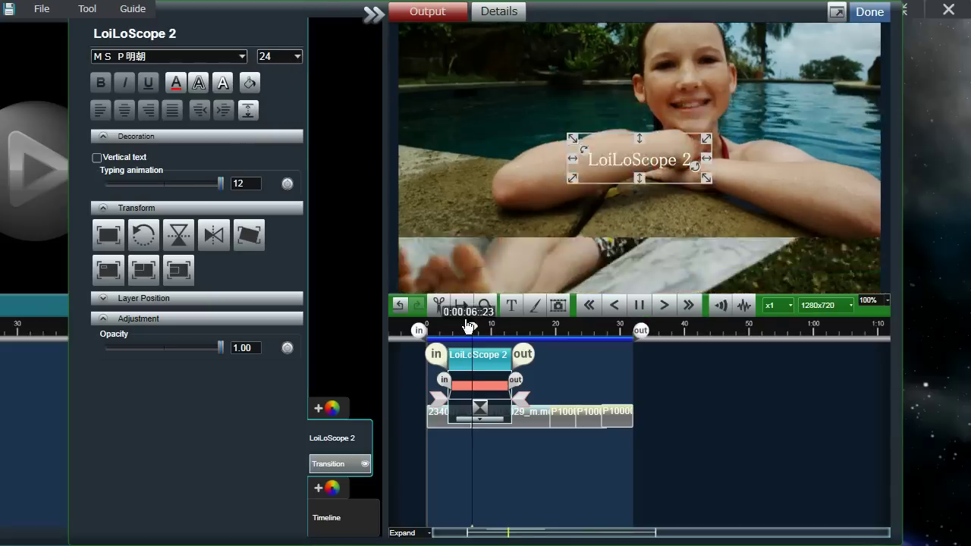
pyautogui.moveTo(475, 331); pyautogui.dragTo(449, 332)
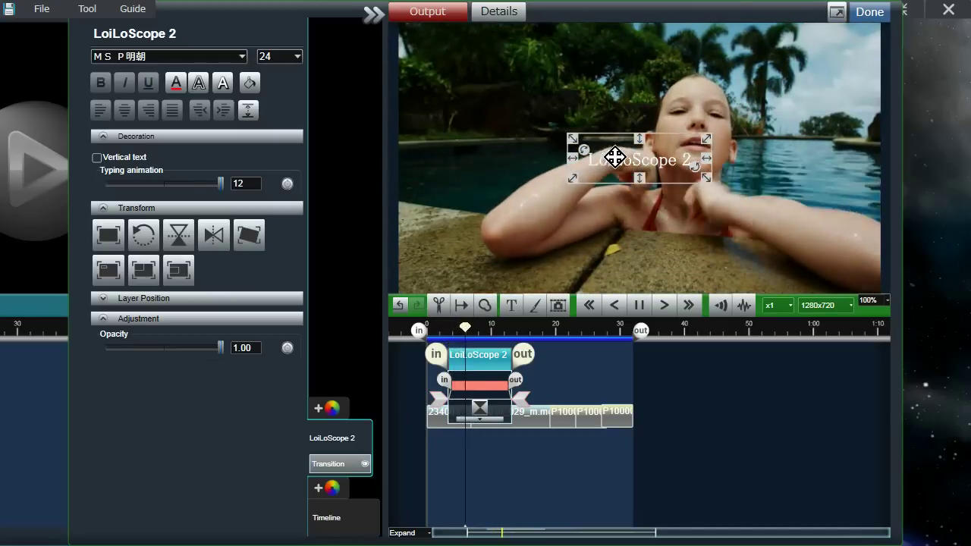
pyautogui.moveTo(613, 156); pyautogui.dragTo(785, 263)
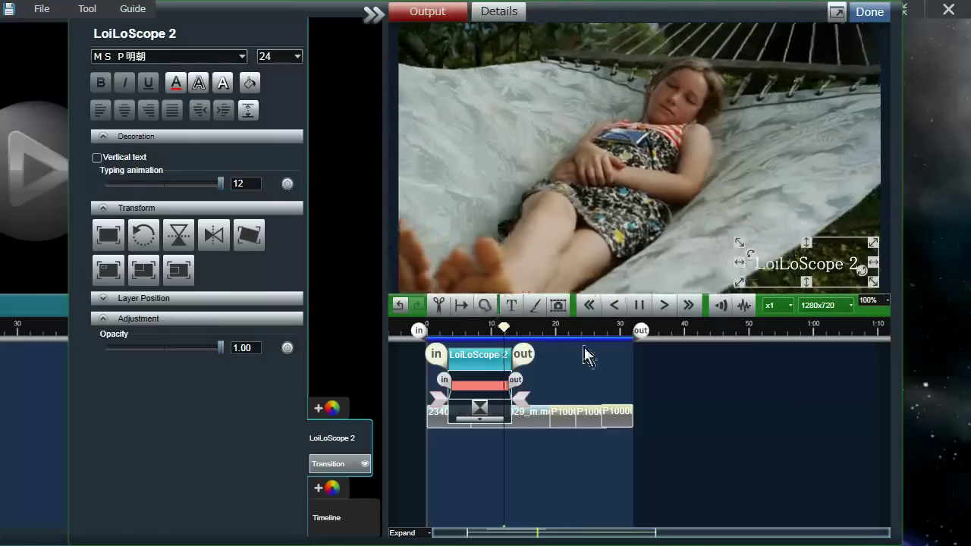
pyautogui.click(648, 306)
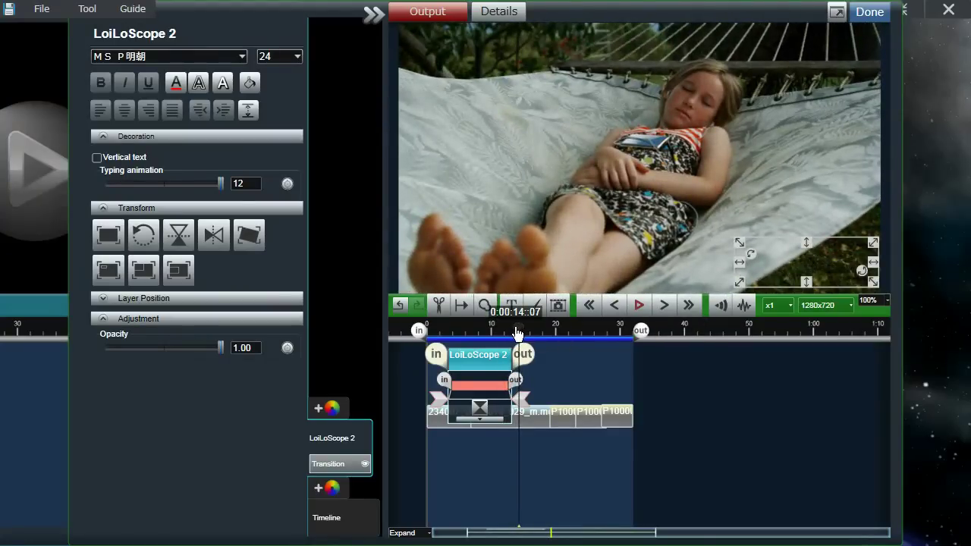
pyautogui.moveTo(518, 333); pyautogui.dragTo(460, 337)
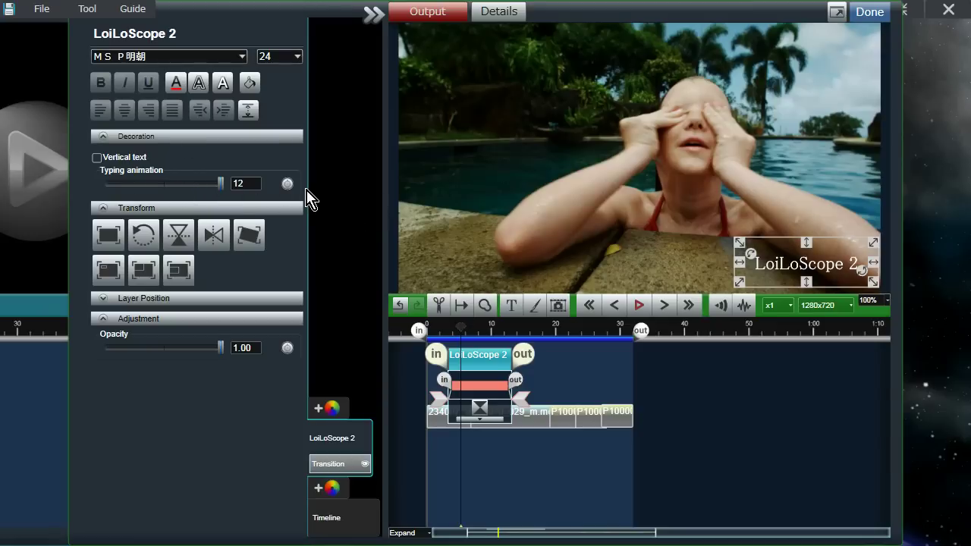
pyautogui.click(574, 381)
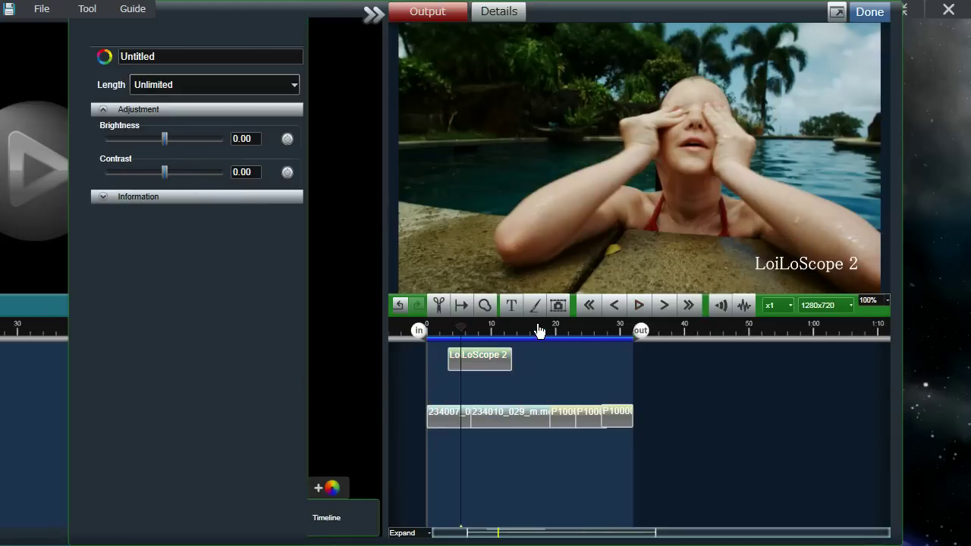
pyautogui.click(495, 358)
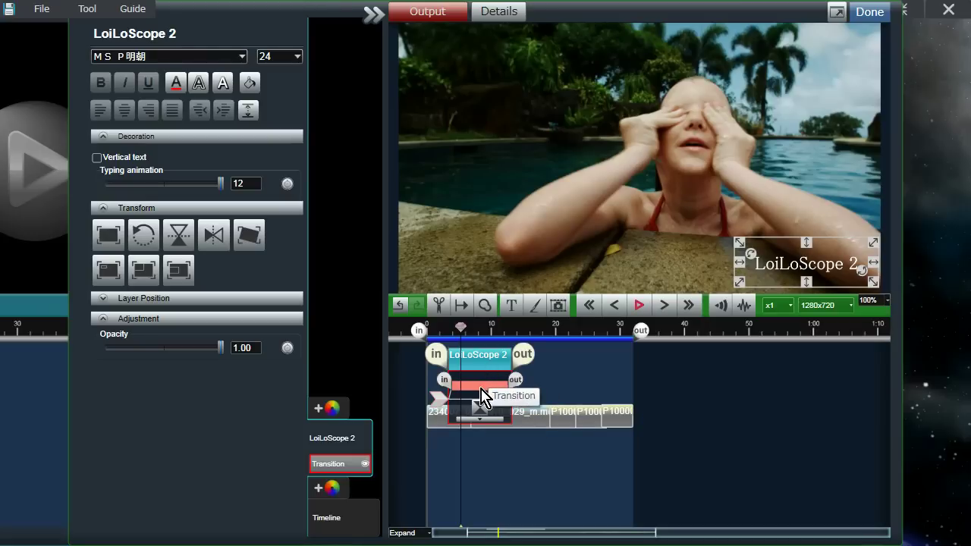
# Toggle the opening 234007_005_m.mov clip's transition mode, drop it to a lower layer, and reset its transition
pyautogui.click(552, 370)
pyautogui.click(448, 429)
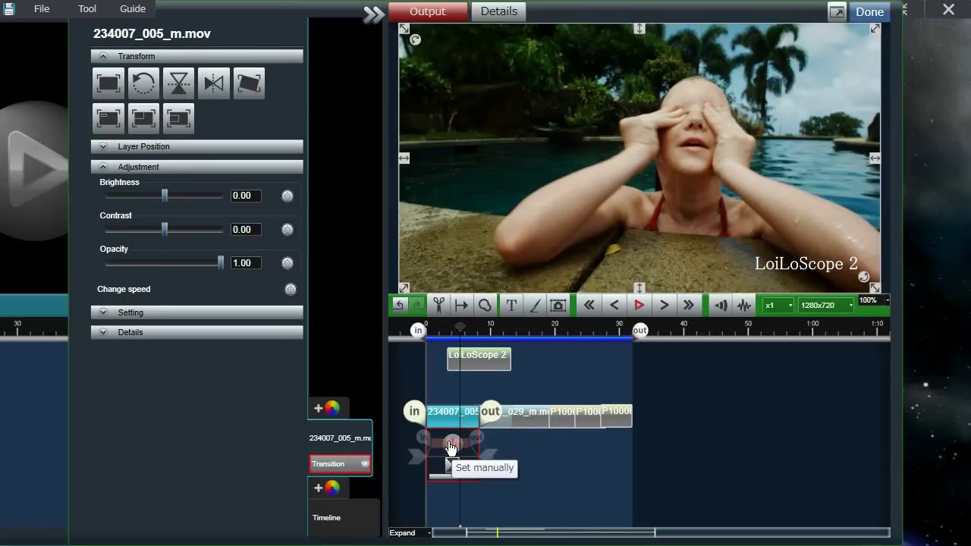
pyautogui.click(450, 446)
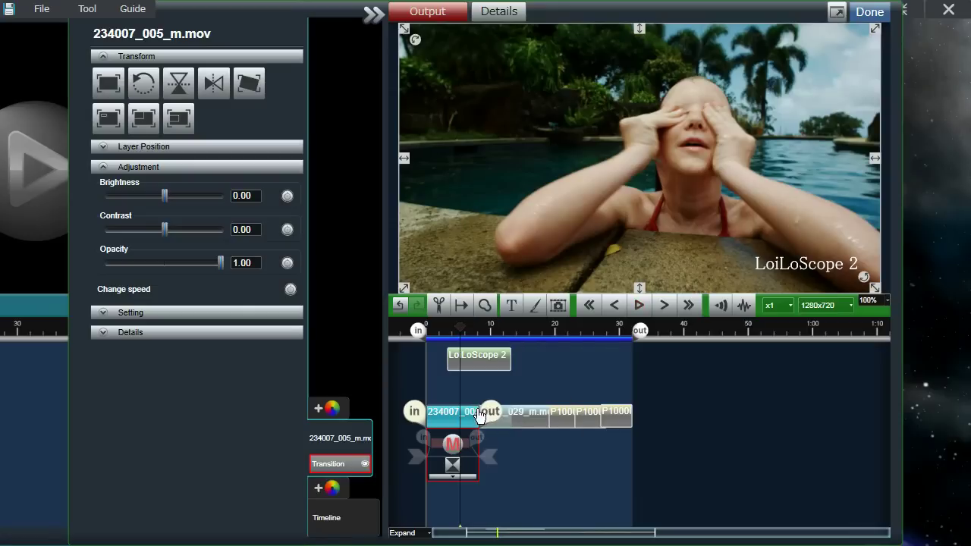
pyautogui.click(450, 421)
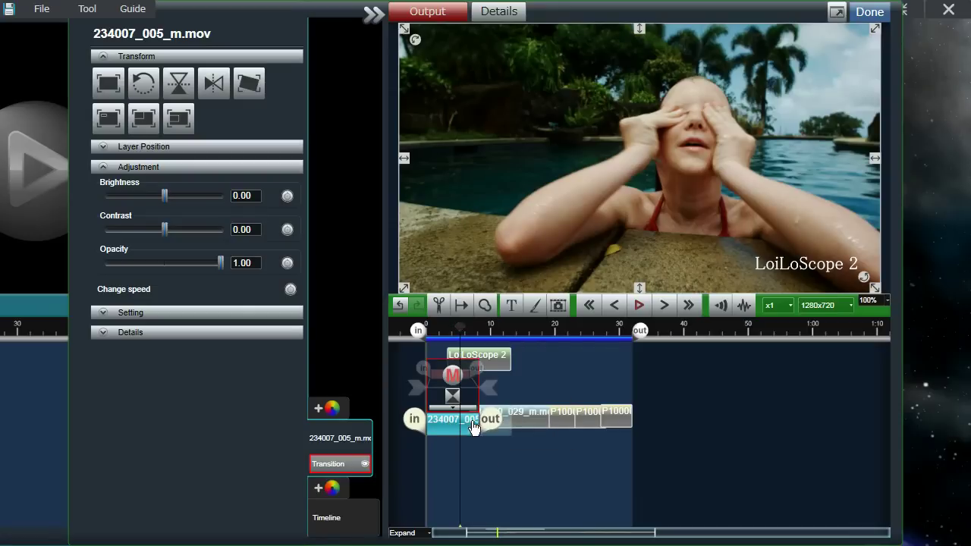
pyautogui.click(358, 464)
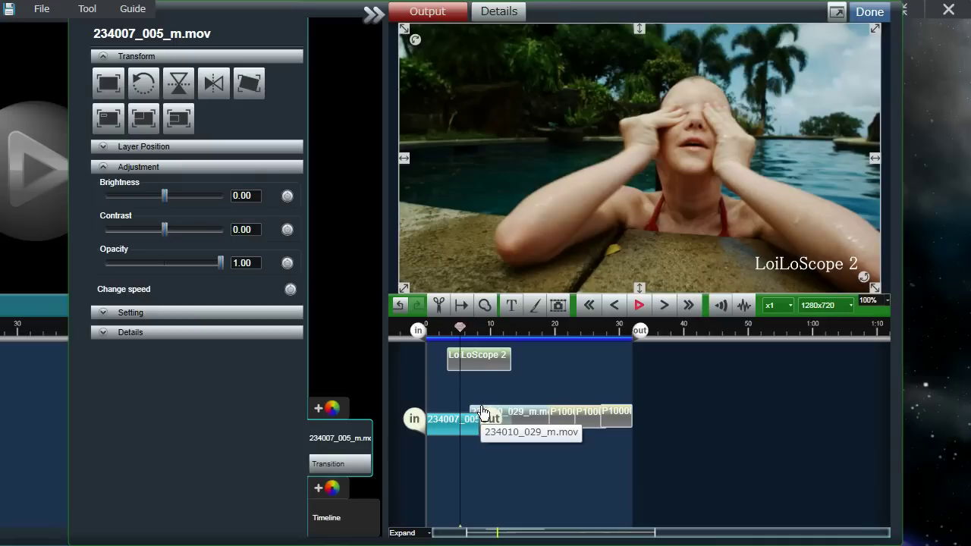
pyautogui.click(348, 465)
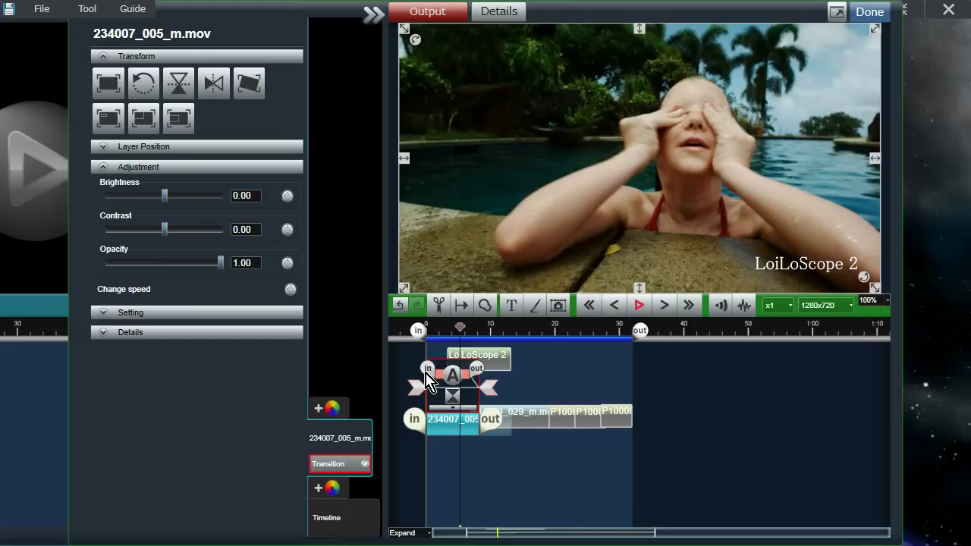
pyautogui.click(558, 395)
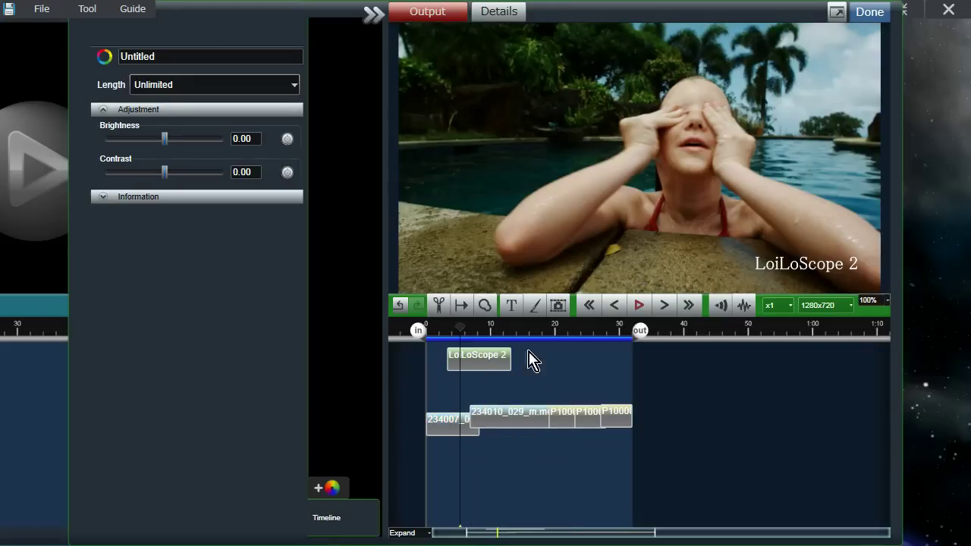
# Add an End roll text clip near 20 seconds over the lotus photos and select it
pyautogui.click(507, 307)
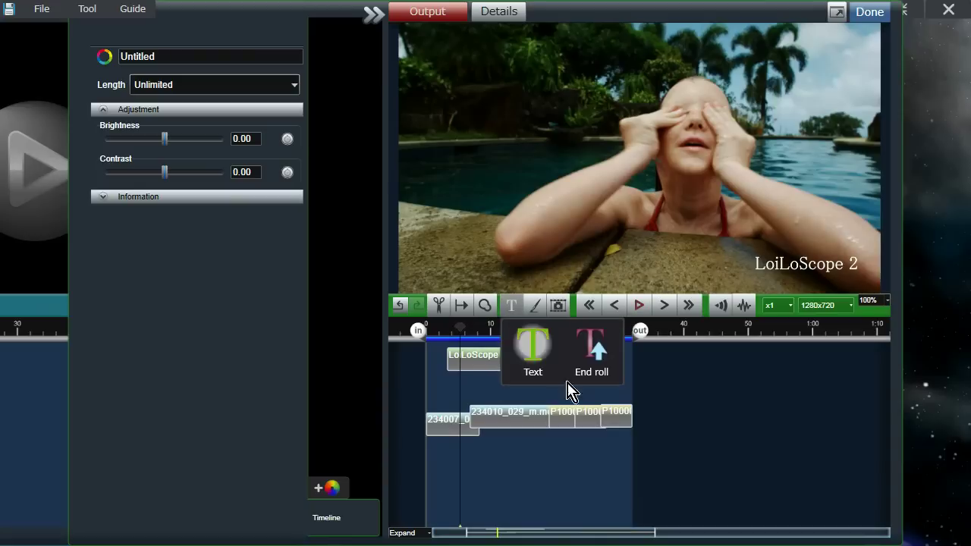
pyautogui.moveTo(533, 347); pyautogui.dragTo(597, 358)
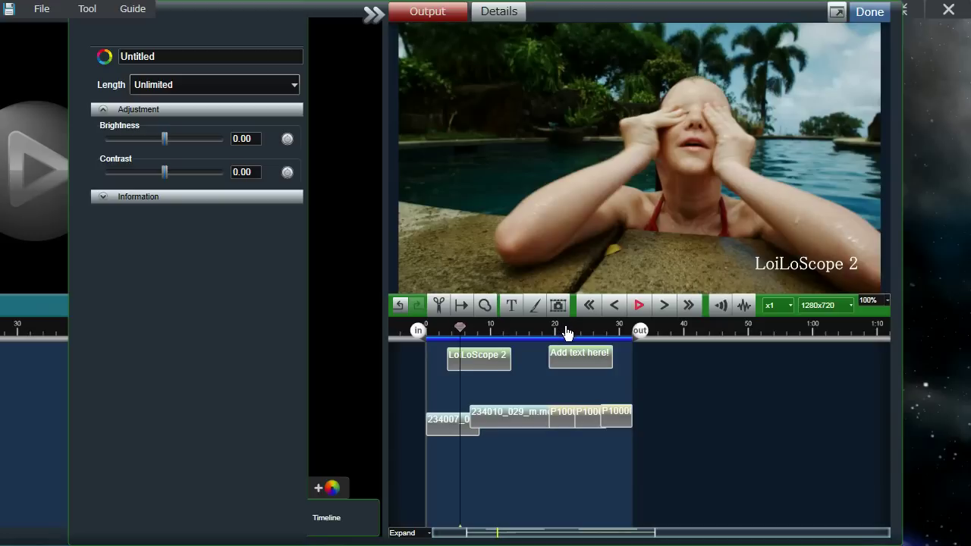
pyautogui.click(564, 333)
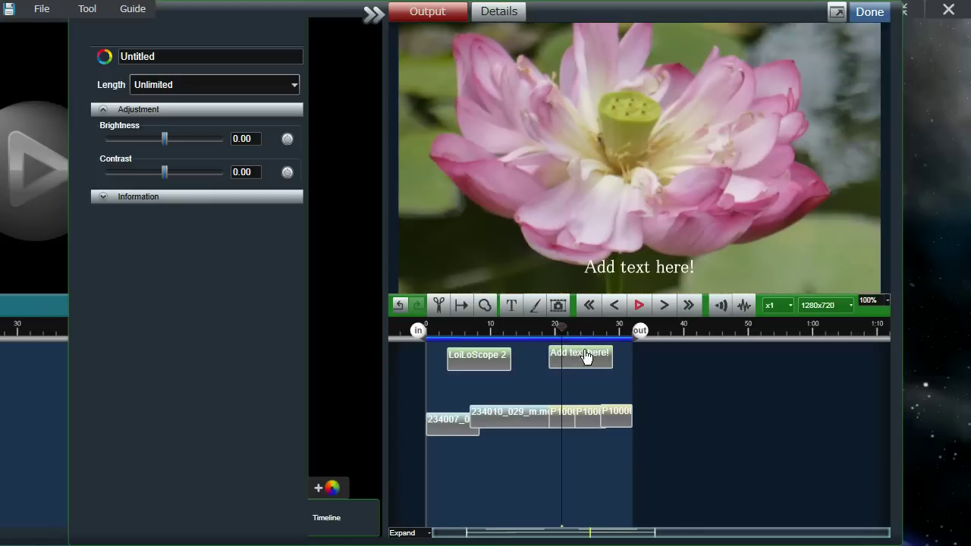
pyautogui.click(584, 356)
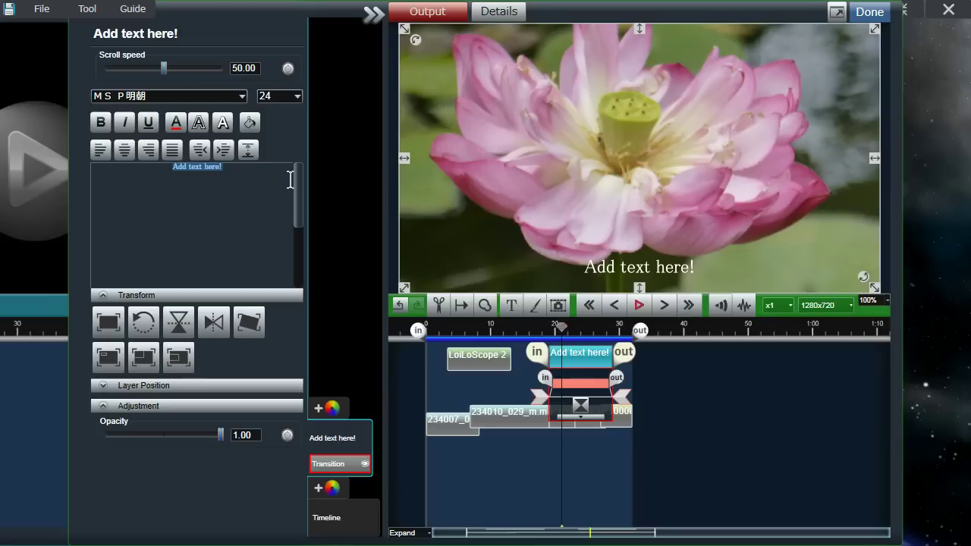
# Make the end roll read 'TEXT' with extra lines and set its Scroll speed to 48.82
pyautogui.write('TEXT')
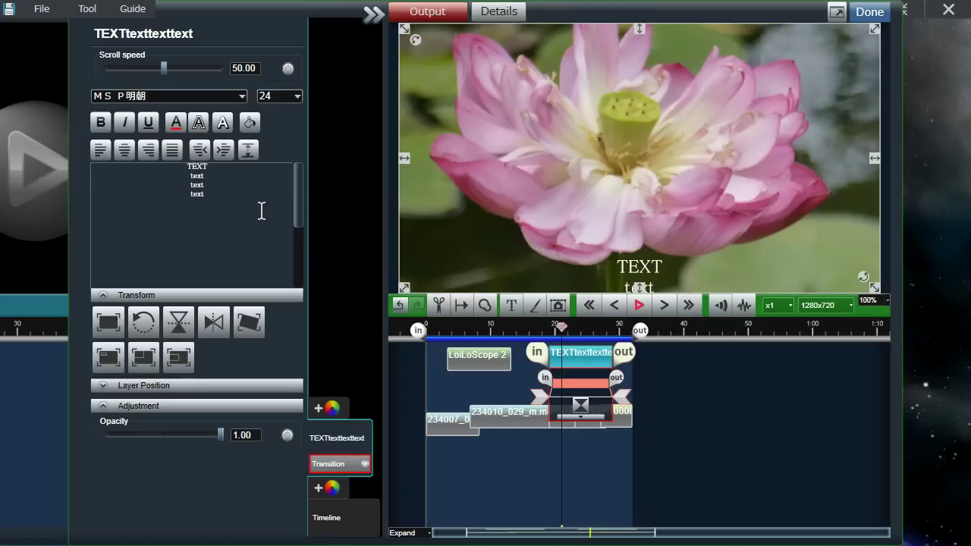
pyautogui.click(644, 311)
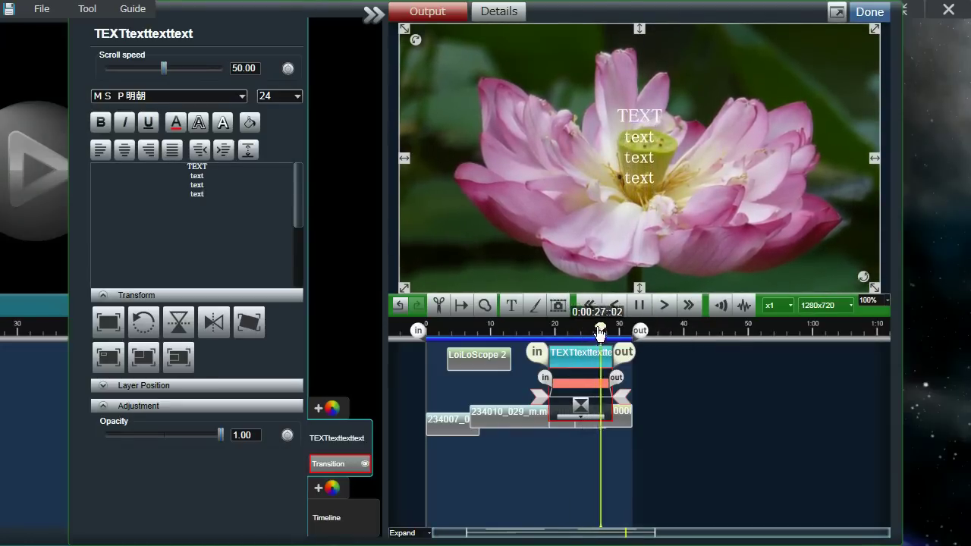
pyautogui.click(551, 328)
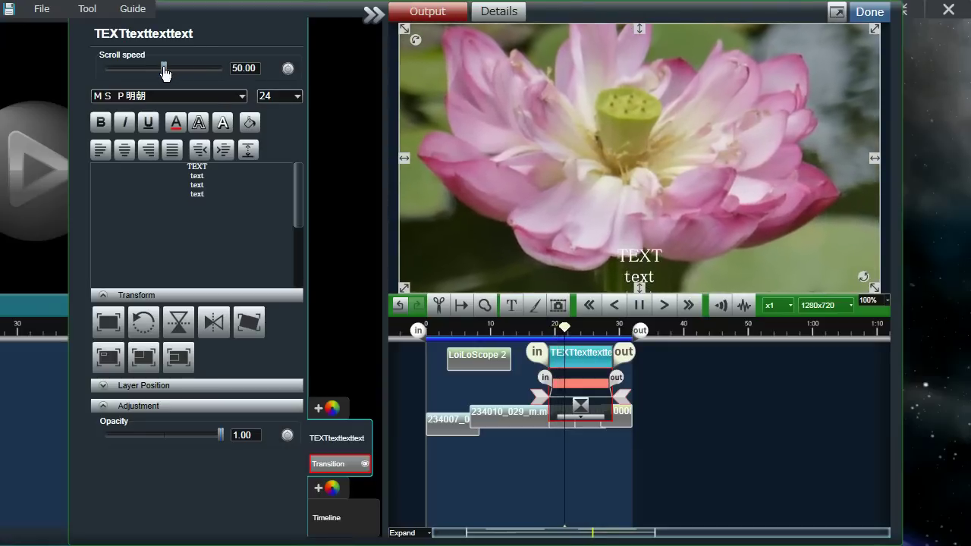
pyautogui.moveTo(164, 68)
pyautogui.mouseDown()
pyautogui.moveTo(129, 69)
pyautogui.moveTo(173, 73)
pyautogui.moveTo(145, 73)
pyautogui.moveTo(162, 75)
pyautogui.mouseUp()
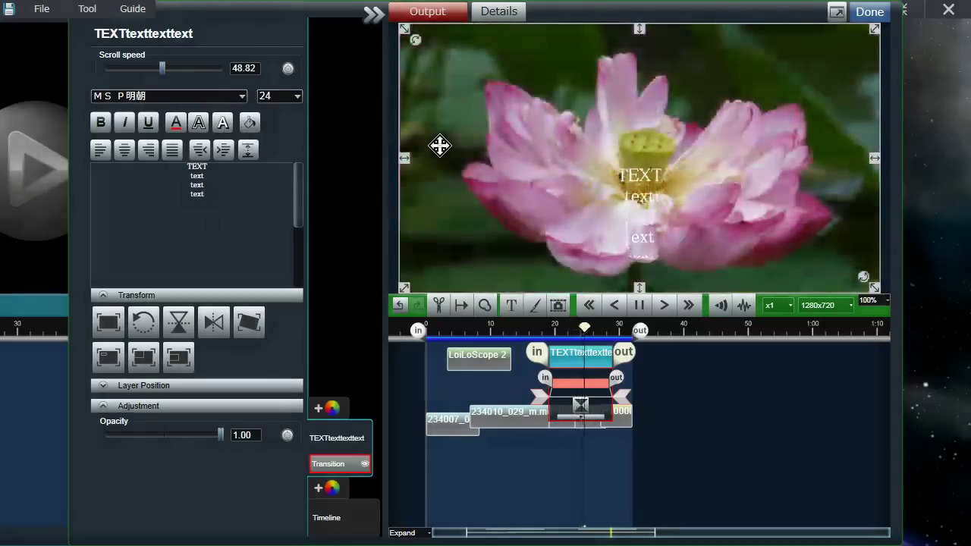
pyautogui.click(643, 304)
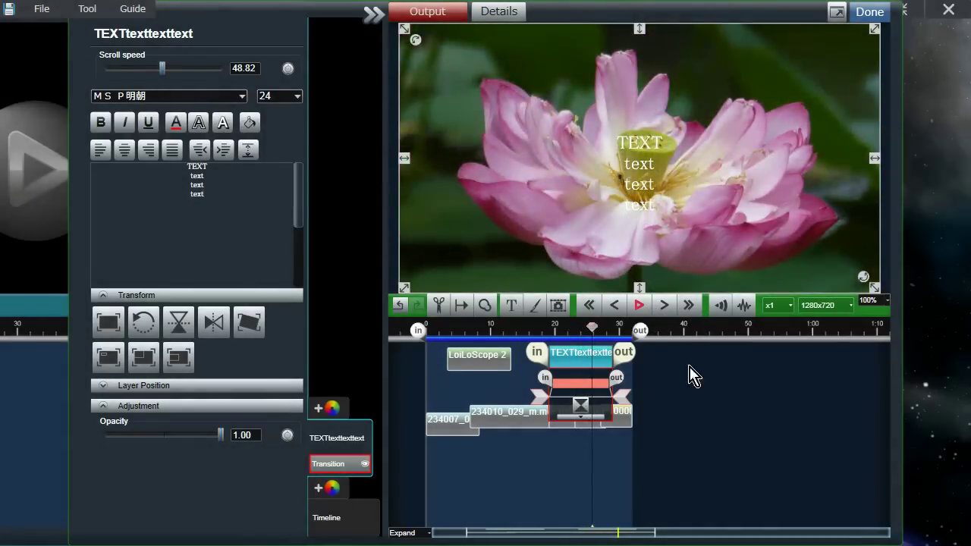
pyautogui.click(672, 450)
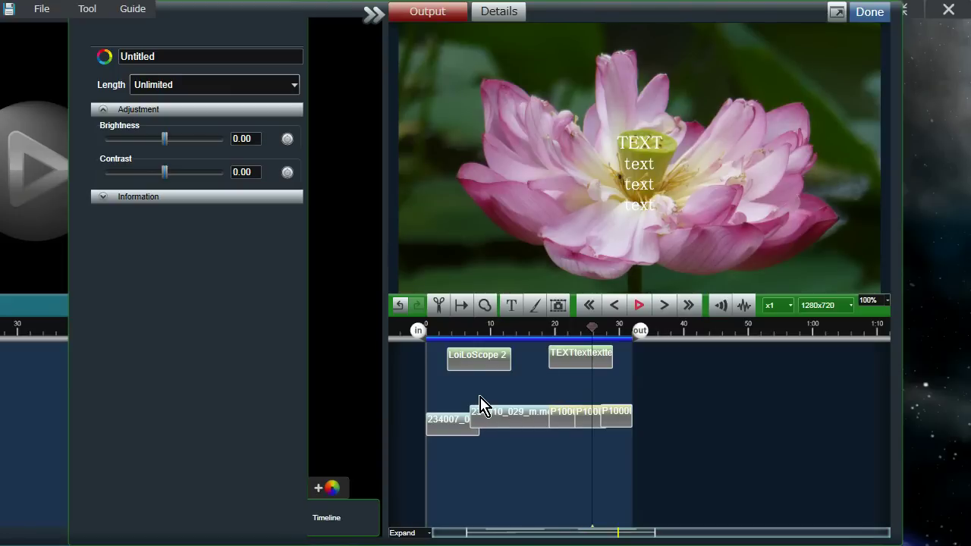
pyautogui.click(937, 383)
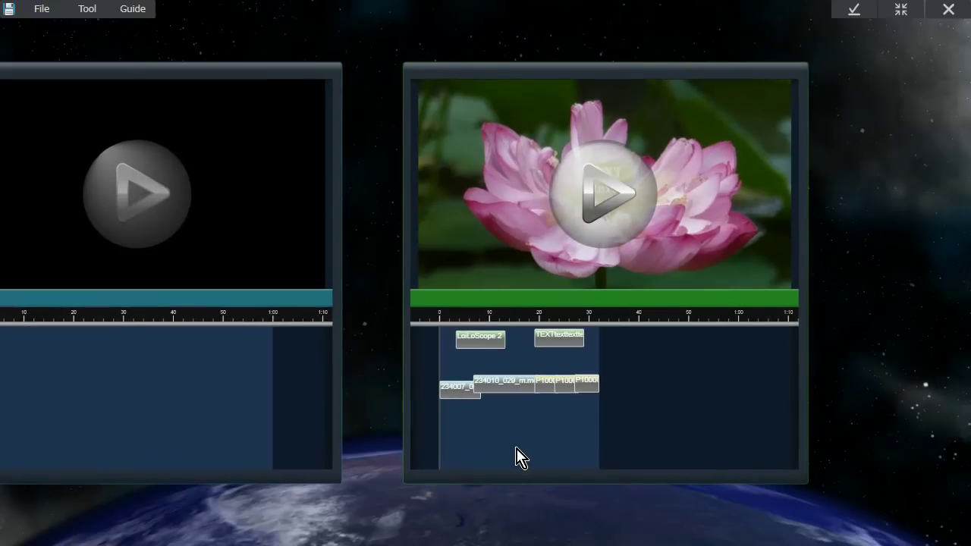
# Bring up the media browser's Music file listing
pyautogui.scroll(-3, 377, 412)
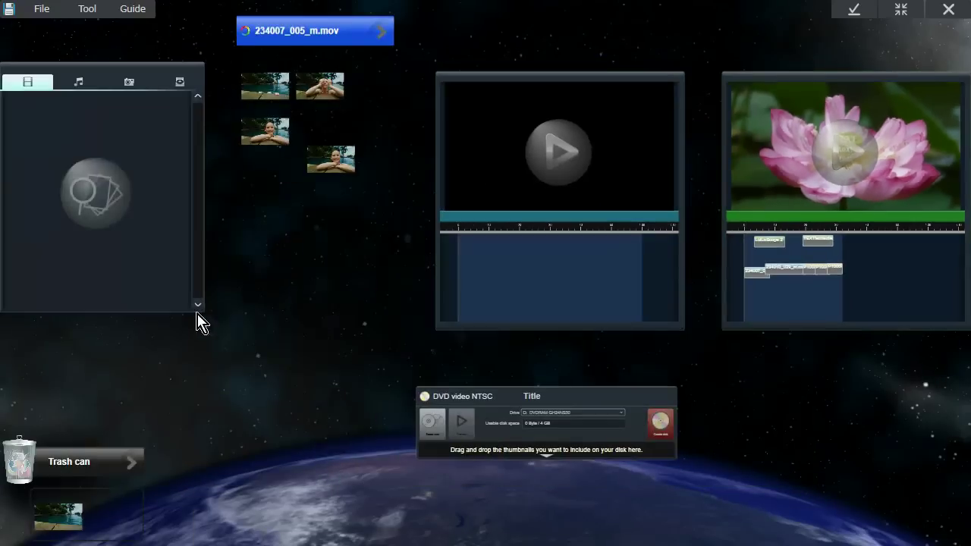
pyautogui.click(188, 169)
pyautogui.click(619, 41)
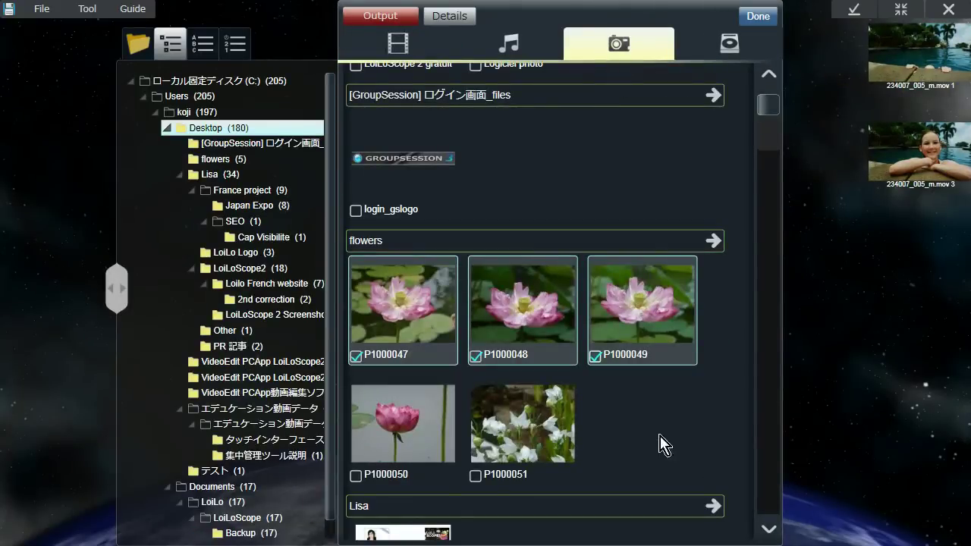
pyautogui.click(508, 43)
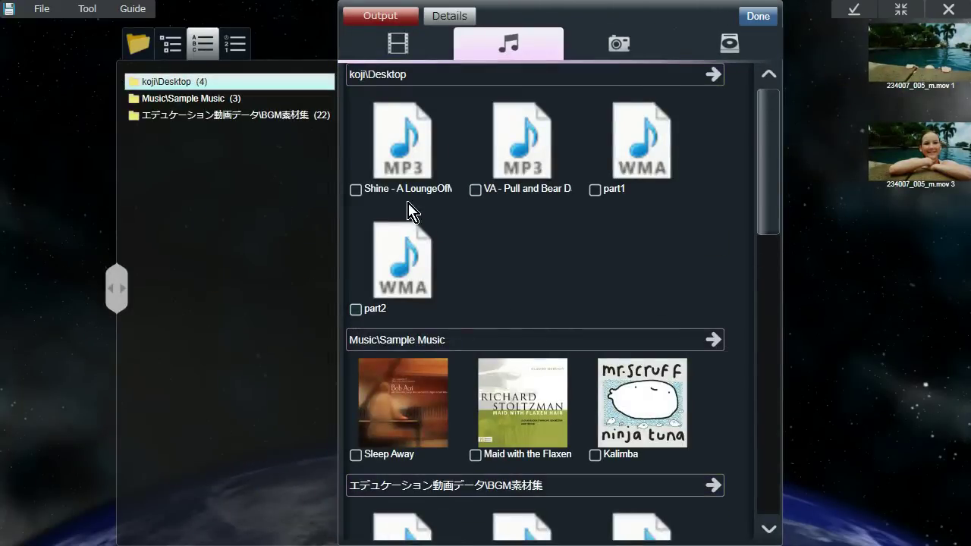
# Check Sleep Away and drag it onto the movie's timeline as background music
pyautogui.click(474, 190)
pyautogui.click(474, 191)
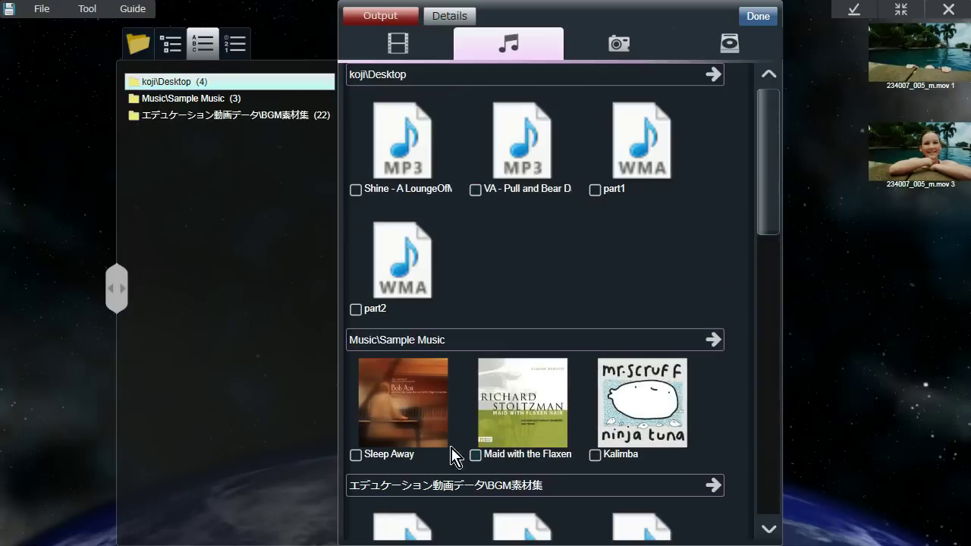
pyautogui.scroll(-3, 672, 253)
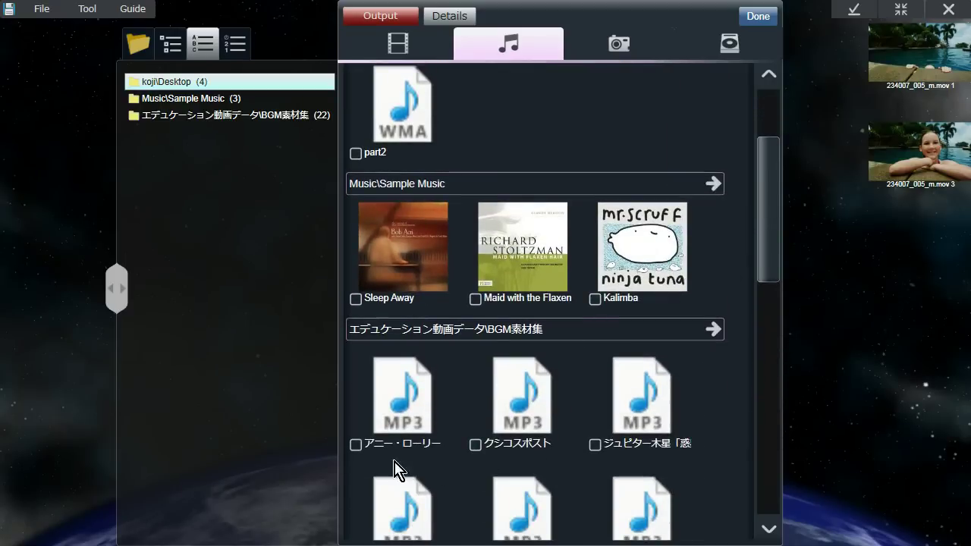
pyautogui.click(356, 444)
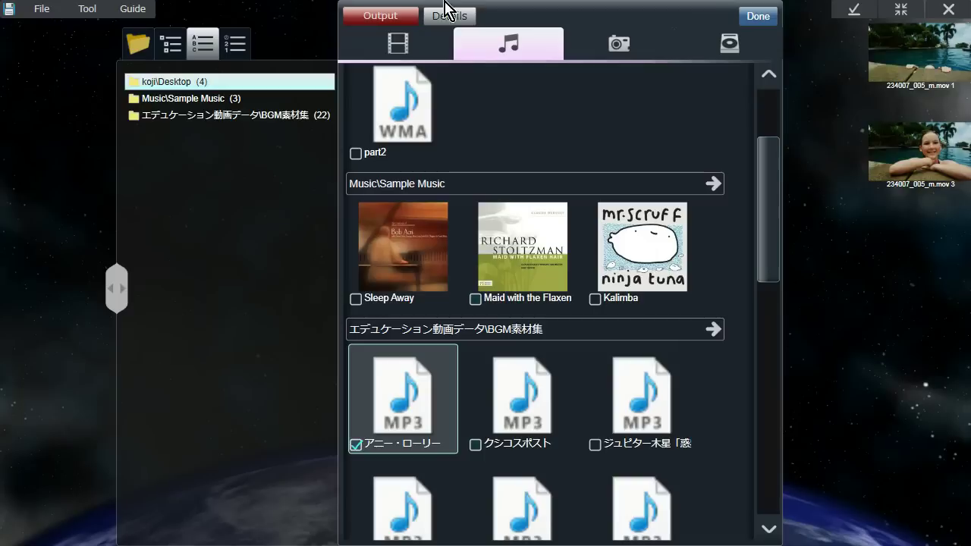
pyautogui.click(356, 299)
pyautogui.click(356, 444)
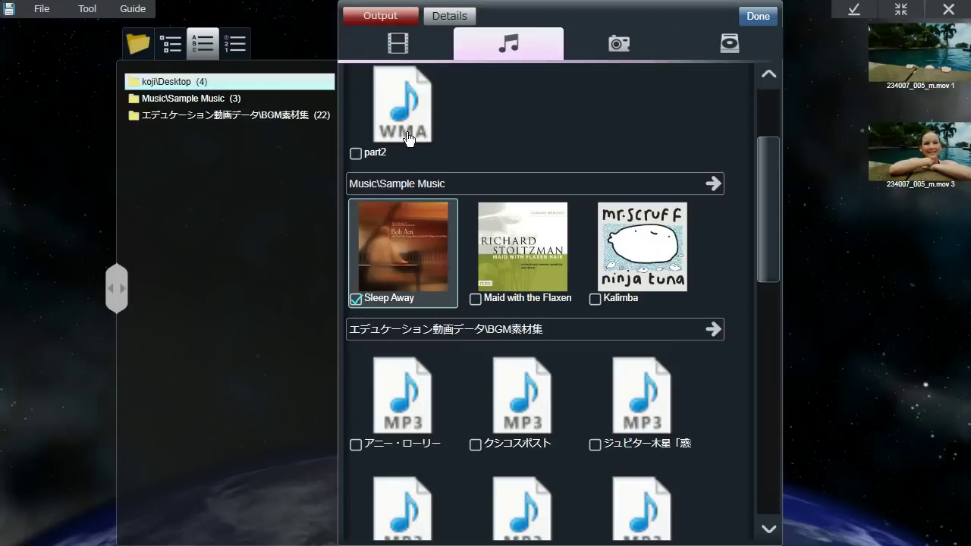
pyautogui.moveTo(429, 256); pyautogui.dragTo(845, 314)
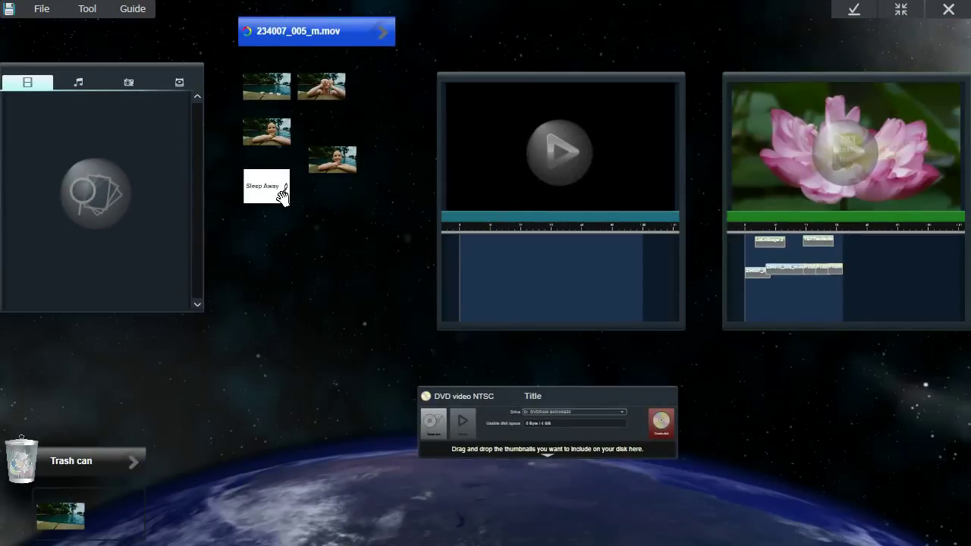
pyautogui.moveTo(282, 196); pyautogui.dragTo(753, 311)
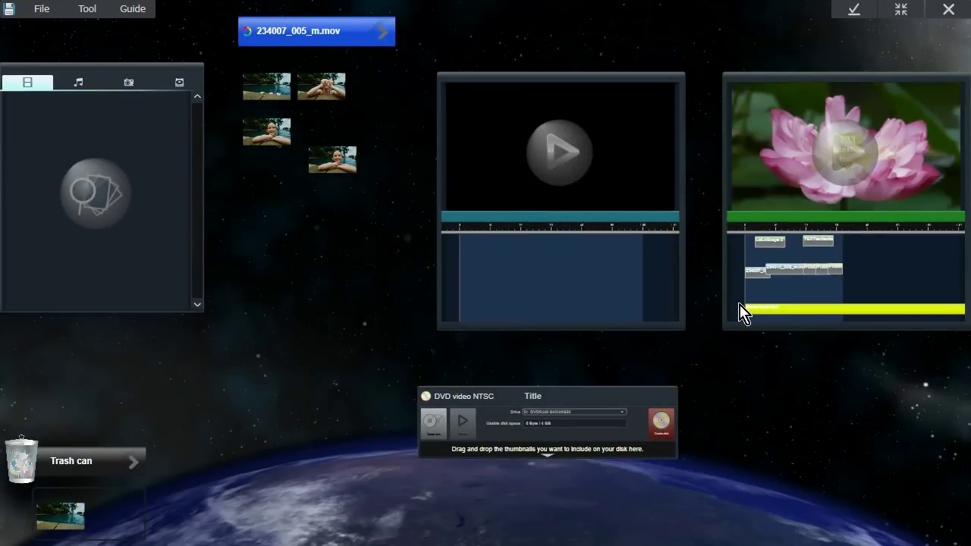
pyautogui.click(817, 301)
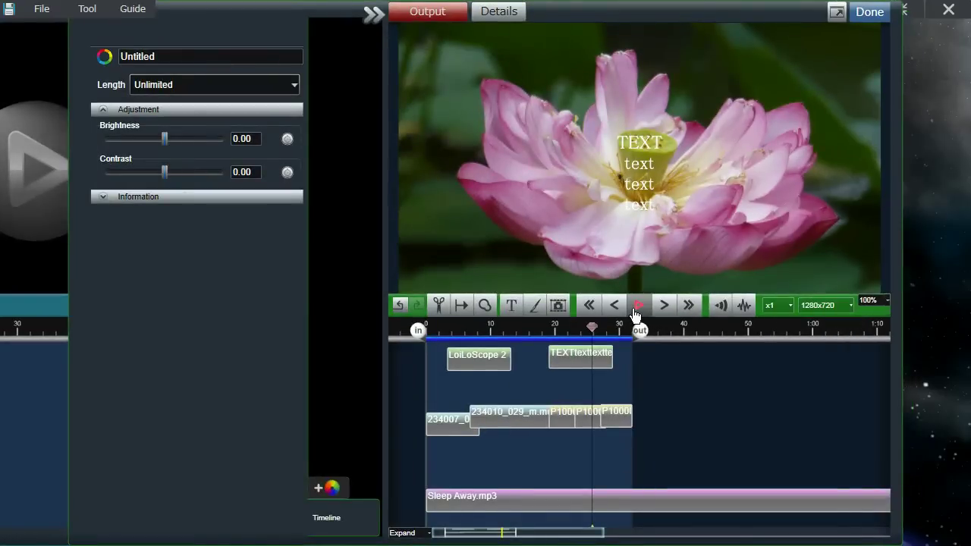
# Play from about 16 seconds and display the Sleep Away.mp3 track's waveform
pyautogui.click(635, 312)
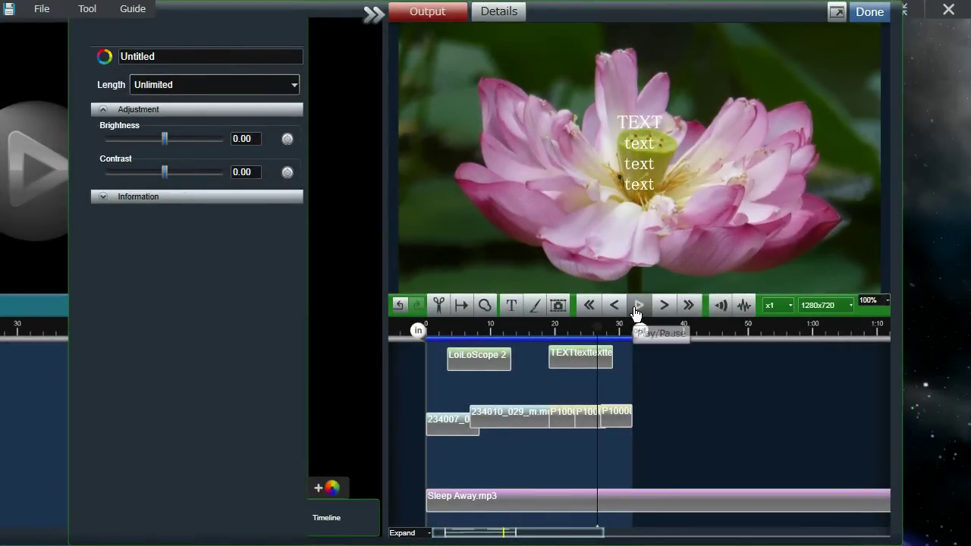
pyautogui.moveTo(606, 339); pyautogui.dragTo(535, 337)
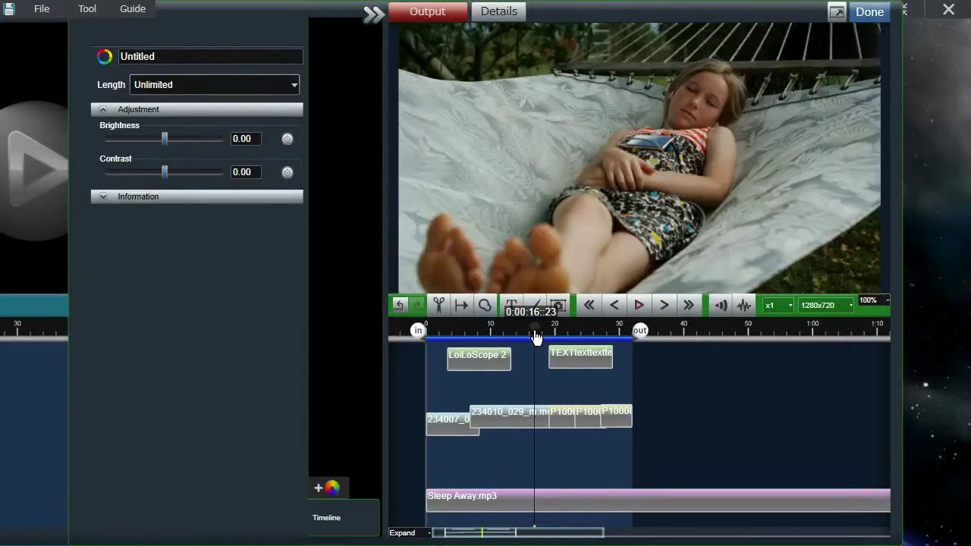
pyautogui.click(616, 500)
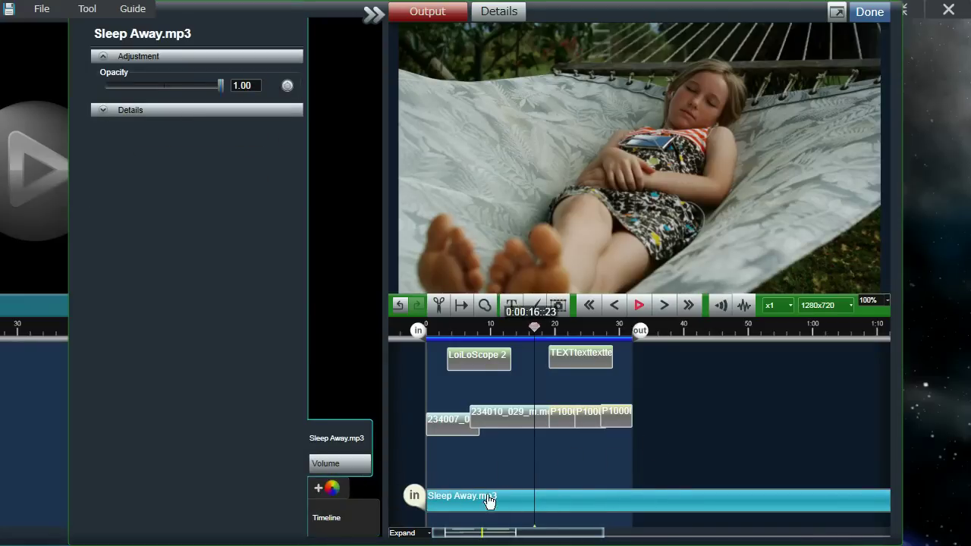
pyautogui.click(743, 306)
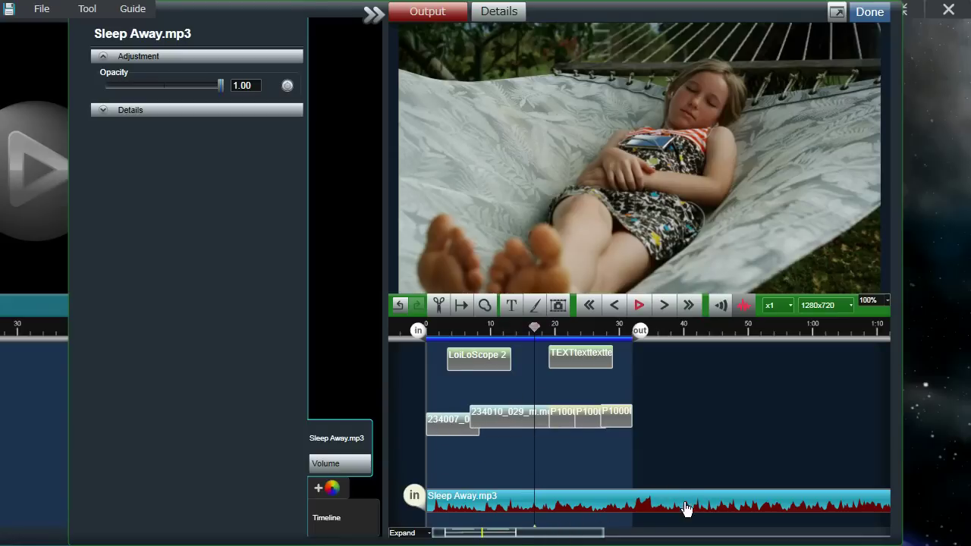
# Add a point on the Sleep Away.mp3 volume envelope and drag it to a 31% dip near 11 seconds
pyautogui.click(331, 466)
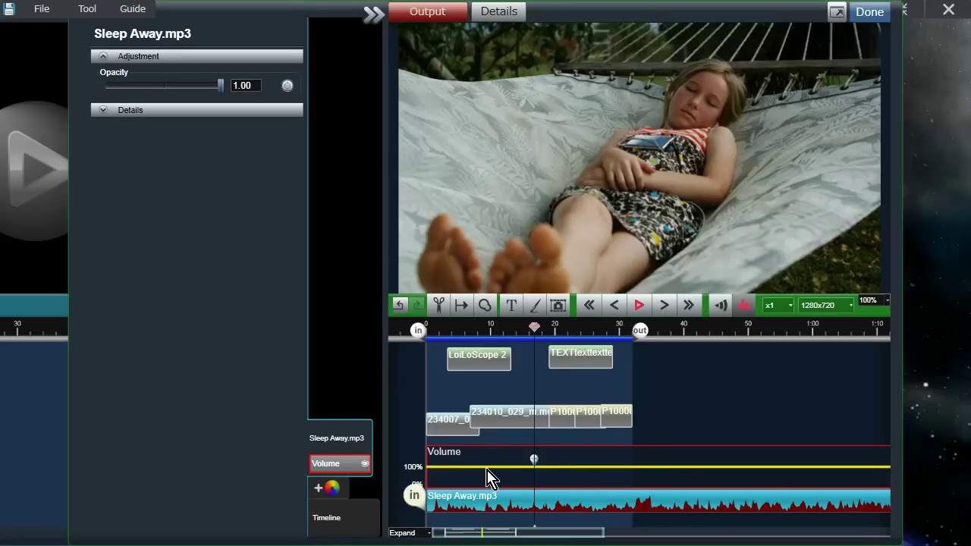
pyautogui.moveTo(484, 467); pyautogui.dragTo(487, 466)
pyautogui.press('space')
pyautogui.moveTo(494, 466); pyautogui.dragTo(494, 480)
pyautogui.moveTo(495, 485); pyautogui.dragTo(504, 484)
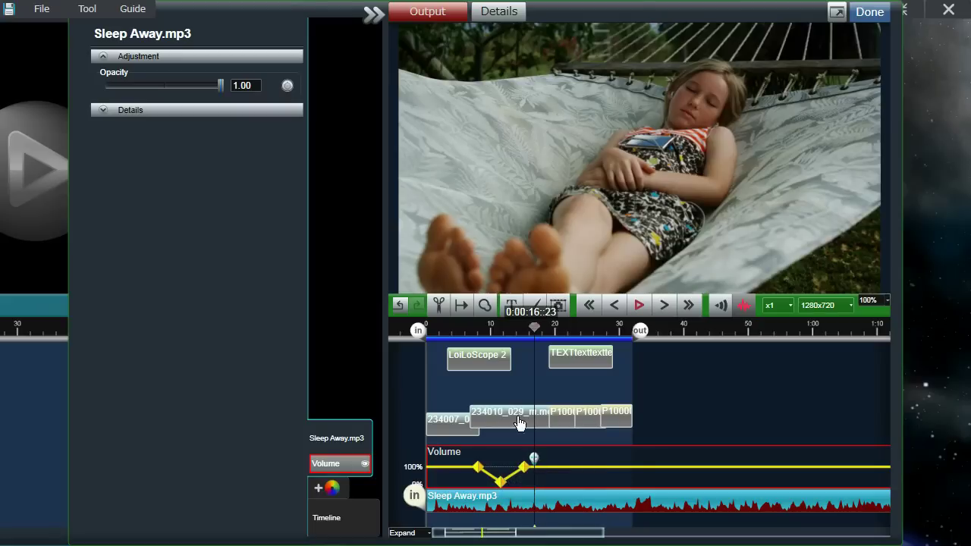
pyautogui.click(603, 390)
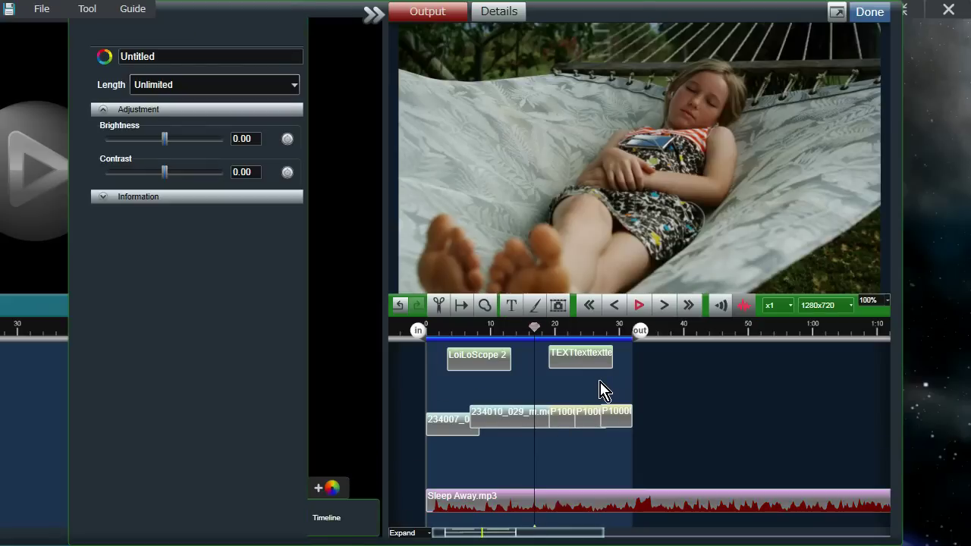
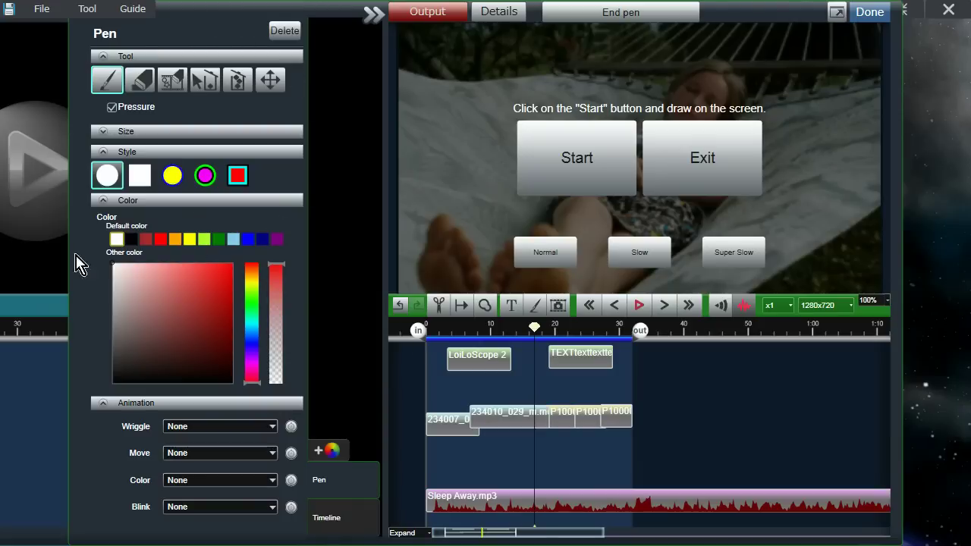
# Pick red for the pen and draw a wavy scribble over the hammock scene
pyautogui.click(163, 132)
pyautogui.click(164, 131)
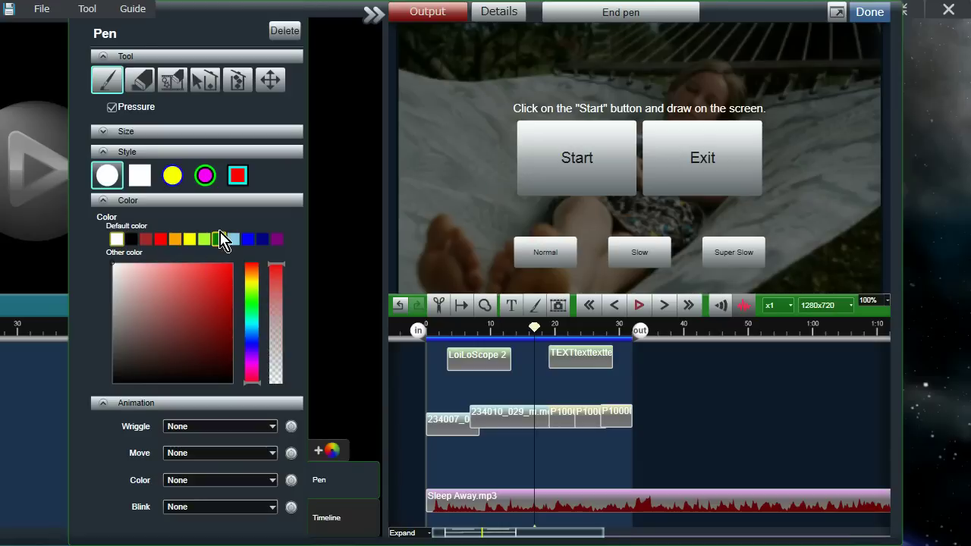
pyautogui.click(232, 271)
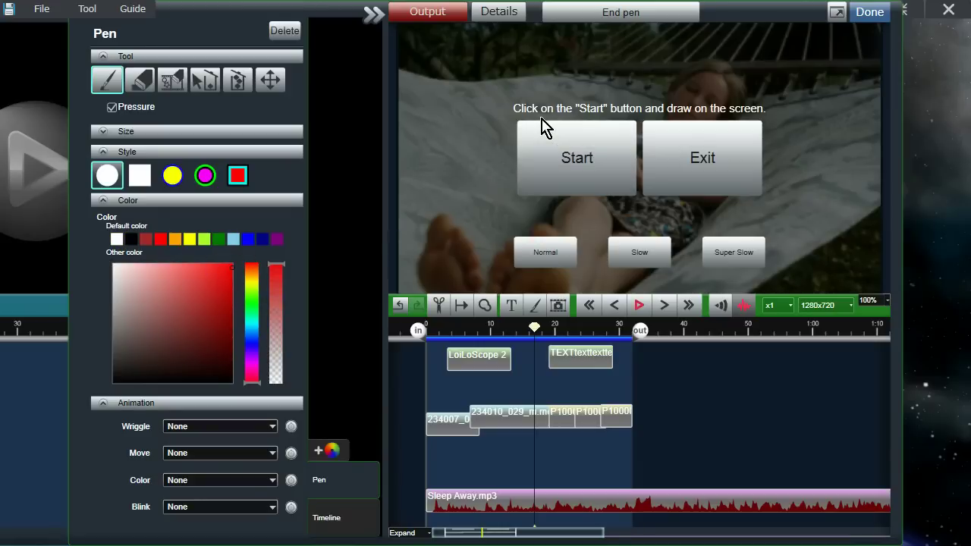
pyautogui.click(549, 165)
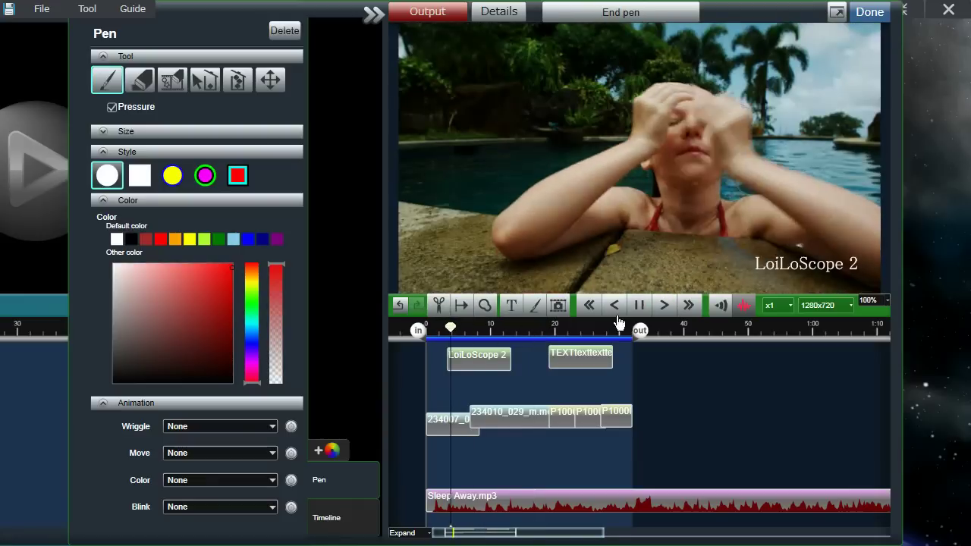
# Lower the playback volume to about 43% and remove Sleep Away.mp3 from the timeline
pyautogui.click(721, 305)
pyautogui.moveTo(720, 258); pyautogui.dragTo(721, 289)
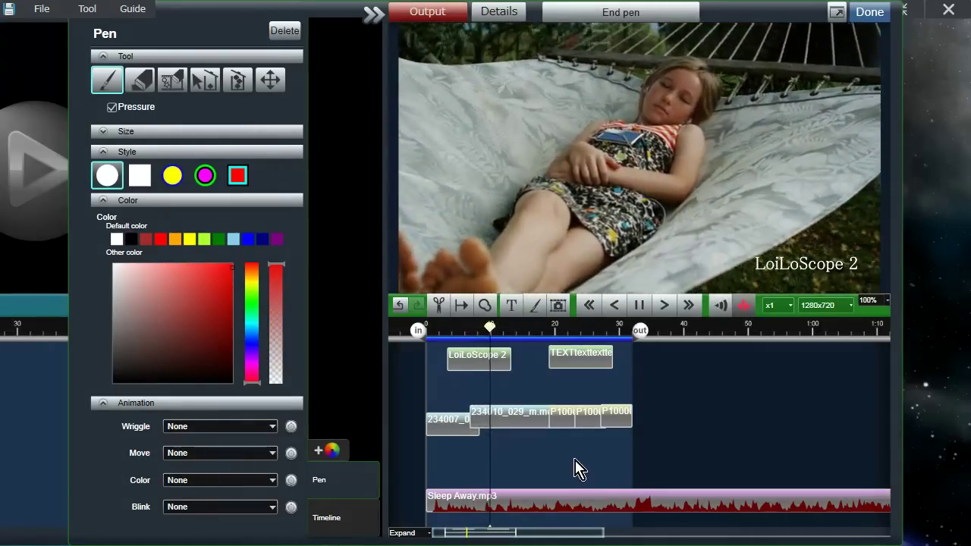
pyautogui.moveTo(647, 510); pyautogui.dragTo(941, 398)
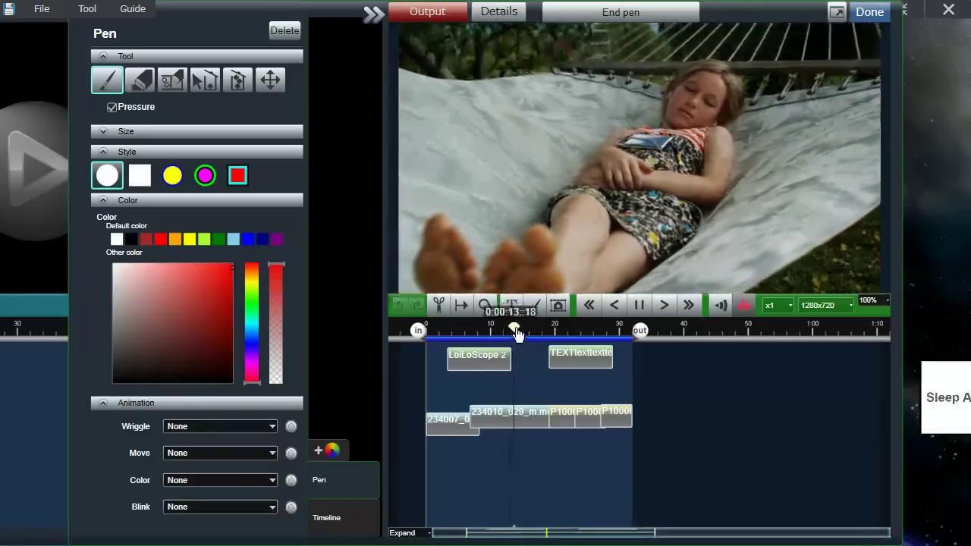
# Scrub back to about 4 seconds and pause playback
pyautogui.moveTo(515, 334); pyautogui.dragTo(445, 331)
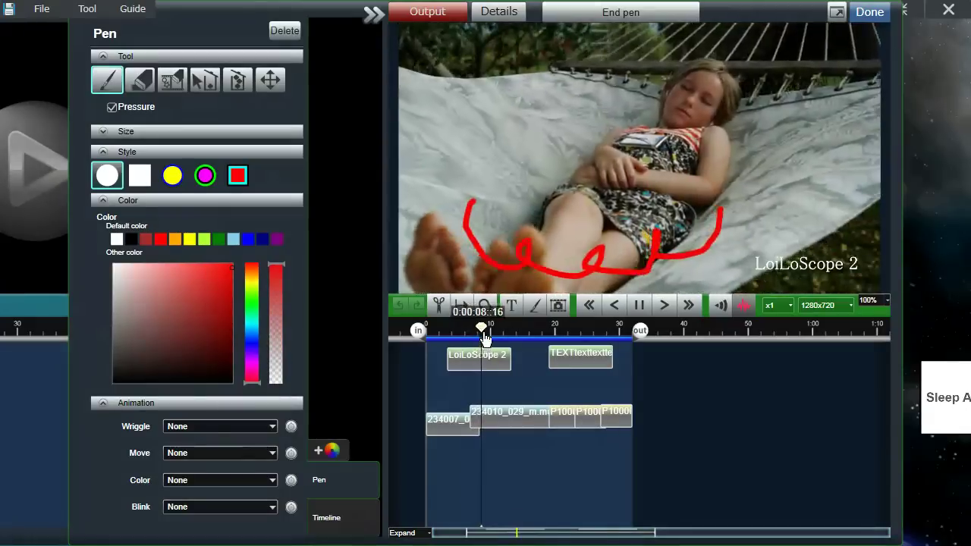
pyautogui.moveTo(485, 332); pyautogui.dragTo(455, 332)
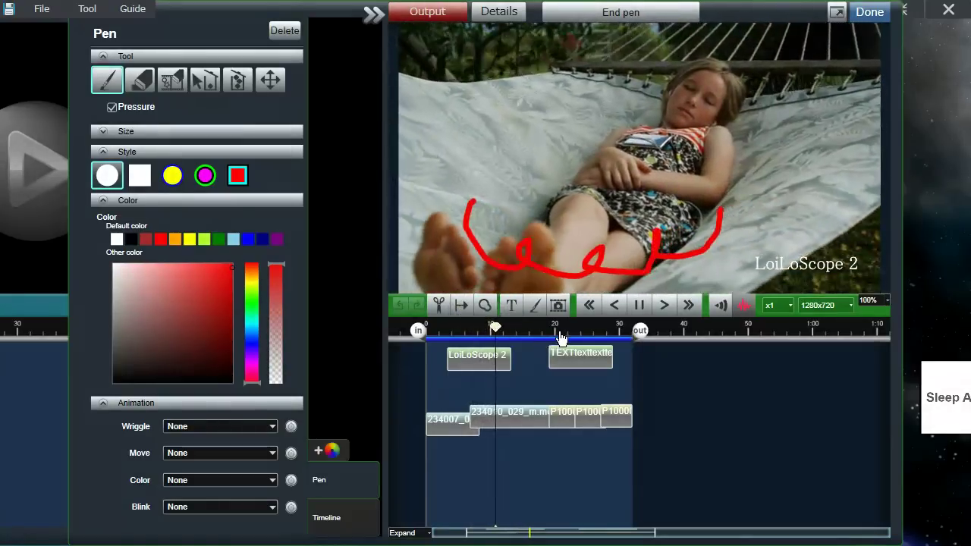
pyautogui.click(640, 308)
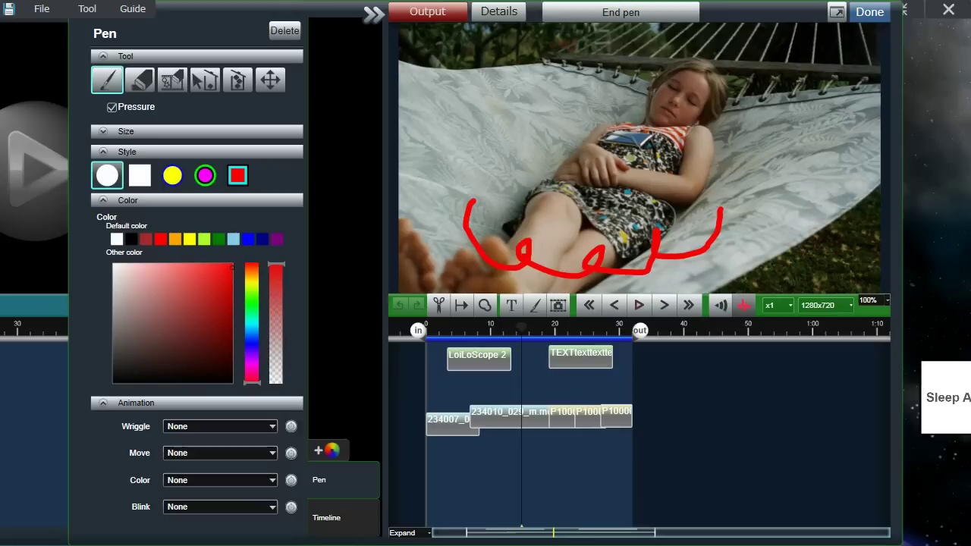
pyautogui.click(533, 311)
# Switch to stamp mode and choose the cyan star from the Spray stamp set
pyautogui.click(600, 343)
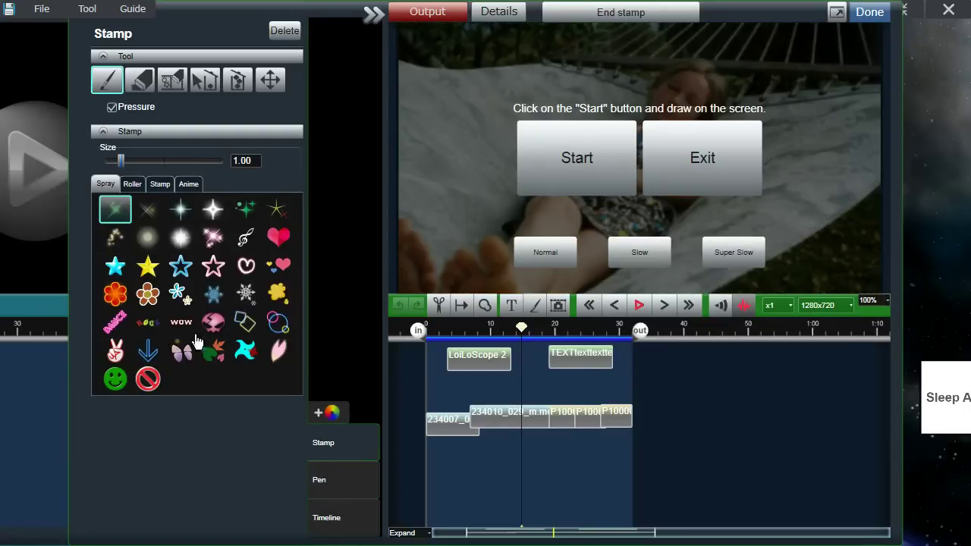
pyautogui.click(129, 185)
pyautogui.click(106, 184)
pyautogui.click(129, 185)
pyautogui.click(159, 184)
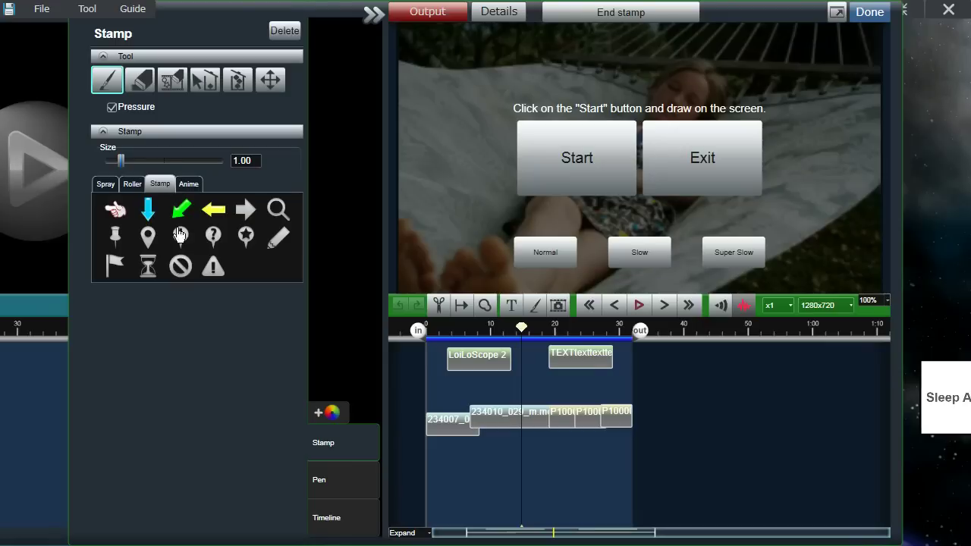
pyautogui.click(188, 184)
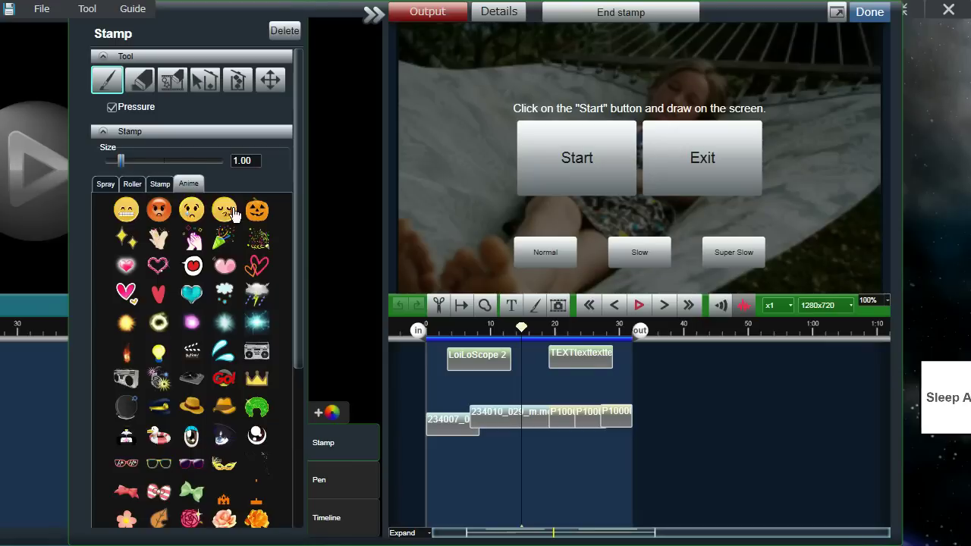
pyautogui.click(105, 184)
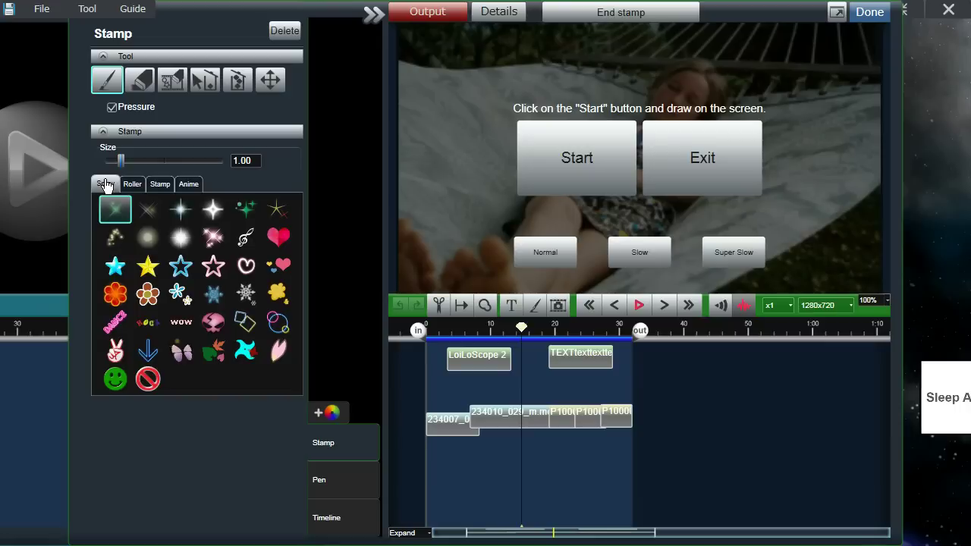
pyautogui.click(116, 267)
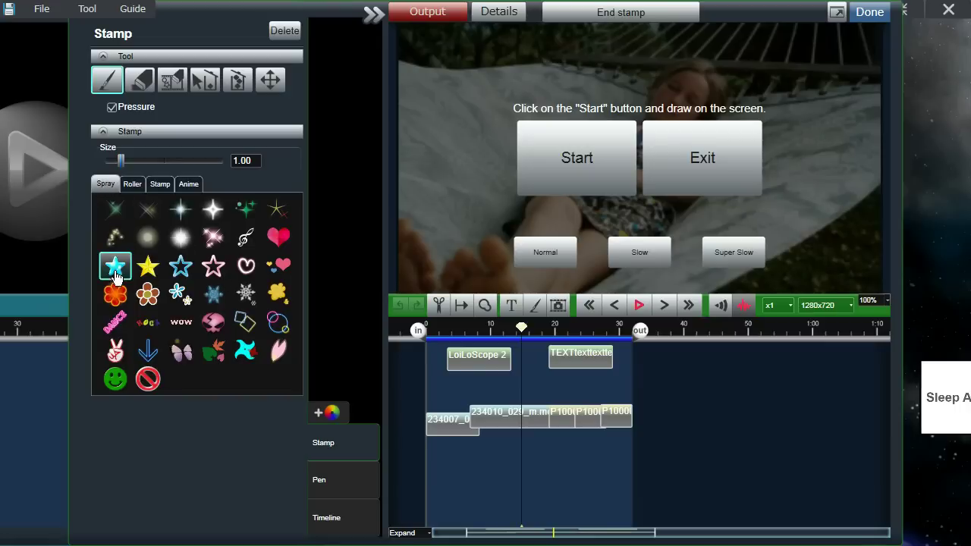
# Spray cyan star stamps across the upper and left parts of the playing video
pyautogui.click(576, 158)
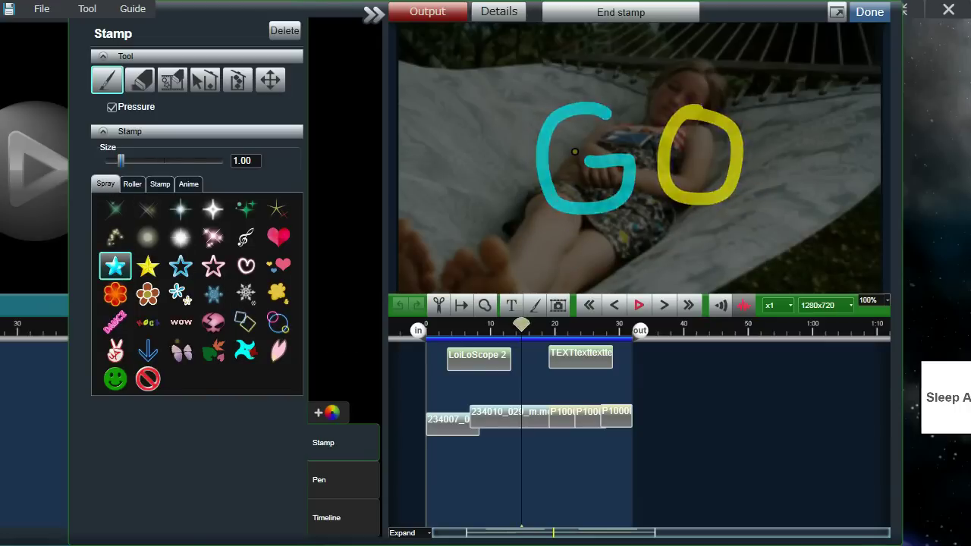
pyautogui.click(550, 244)
pyautogui.moveTo(550, 244)
pyautogui.mouseDown()
pyautogui.moveTo(514, 202)
pyautogui.moveTo(476, 144)
pyautogui.moveTo(493, 66)
pyautogui.moveTo(545, 43)
pyautogui.moveTo(659, 39)
pyautogui.moveTo(776, 69)
pyautogui.moveTo(772, 160)
pyautogui.moveTo(560, 240)
pyautogui.mouseUp()
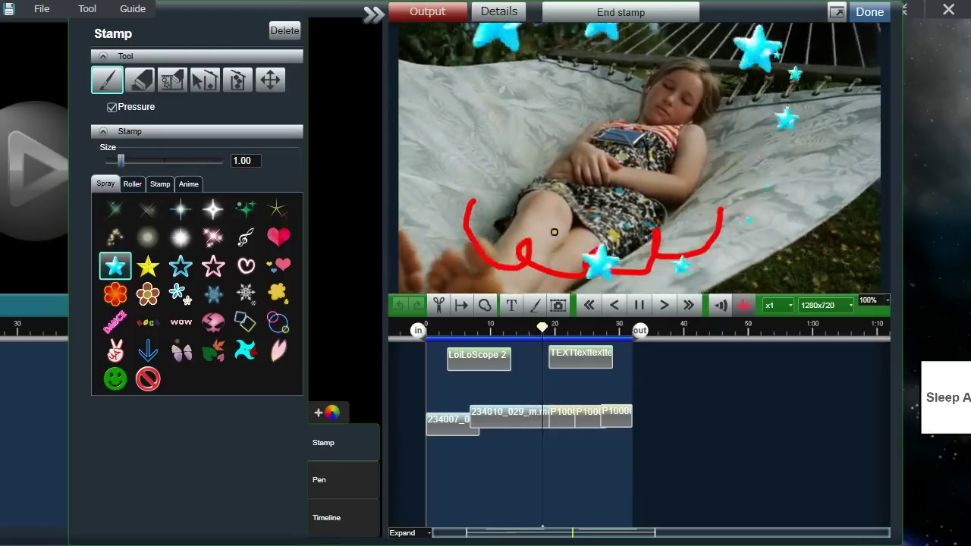
pyautogui.moveTo(797, 116)
pyautogui.mouseDown()
pyautogui.moveTo(508, 83)
pyautogui.moveTo(507, 110)
pyautogui.mouseUp()
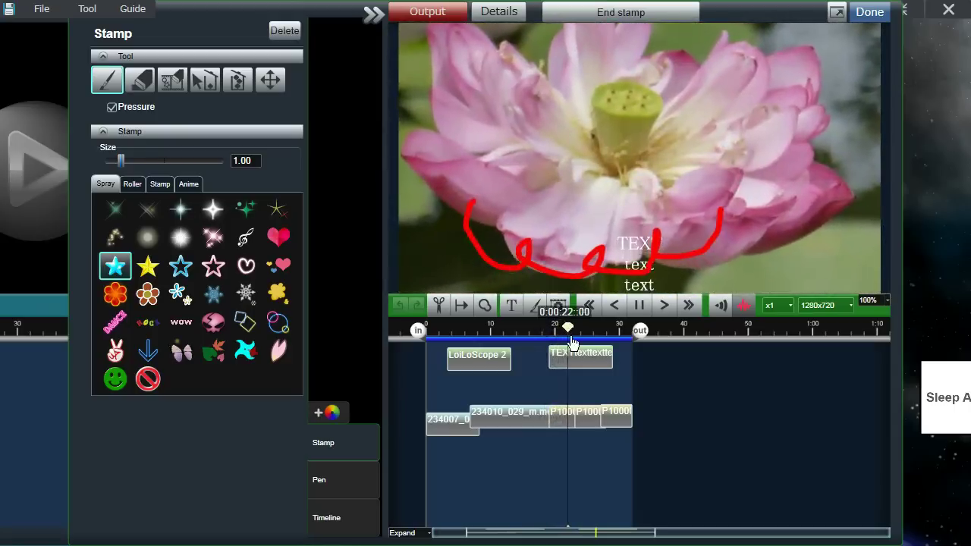
pyautogui.moveTo(574, 328); pyautogui.dragTo(528, 331)
pyautogui.moveTo(470, 175)
pyautogui.mouseDown()
pyautogui.moveTo(568, 265)
pyautogui.moveTo(455, 157)
pyautogui.mouseUp()
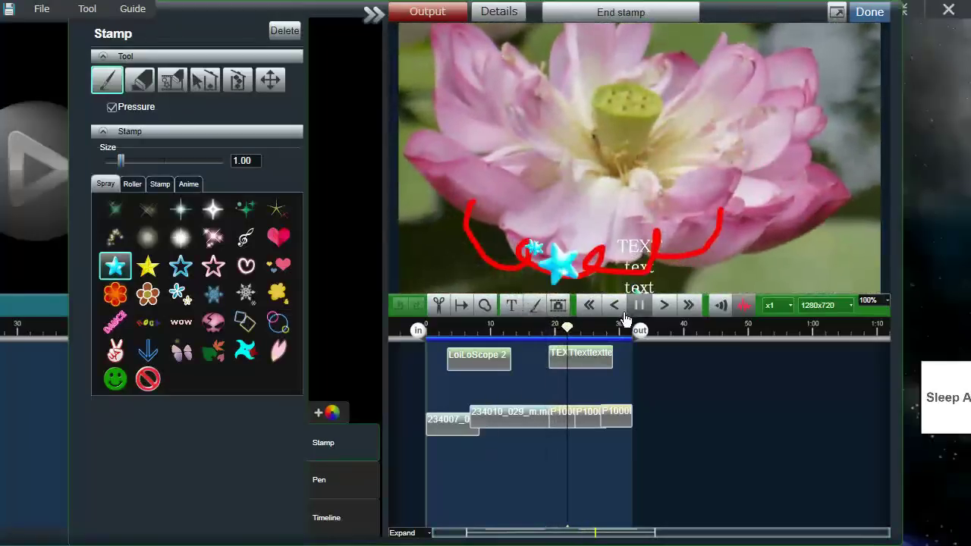
# Pause playback and scrub back to about 8 seconds
pyautogui.press('space')
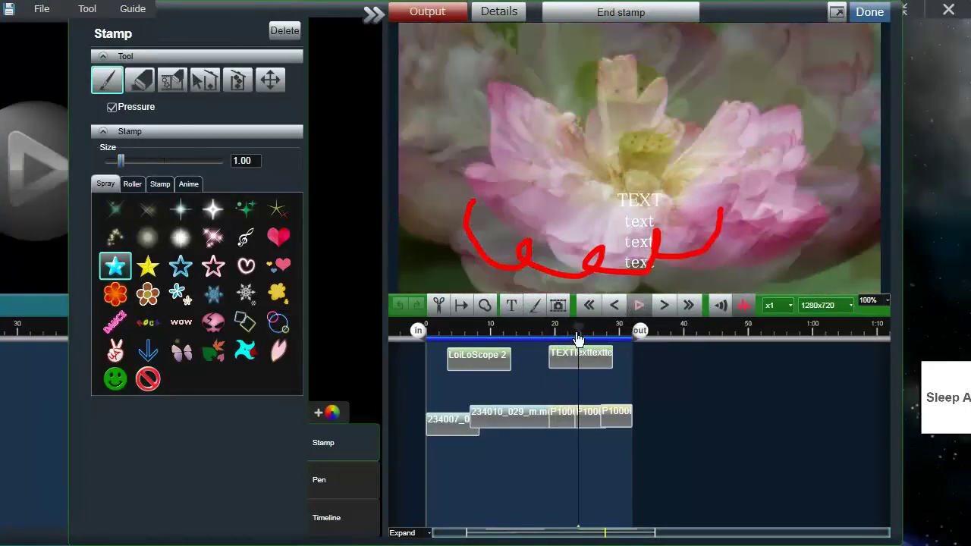
pyautogui.moveTo(578, 334); pyautogui.dragTo(436, 334)
pyautogui.click(535, 310)
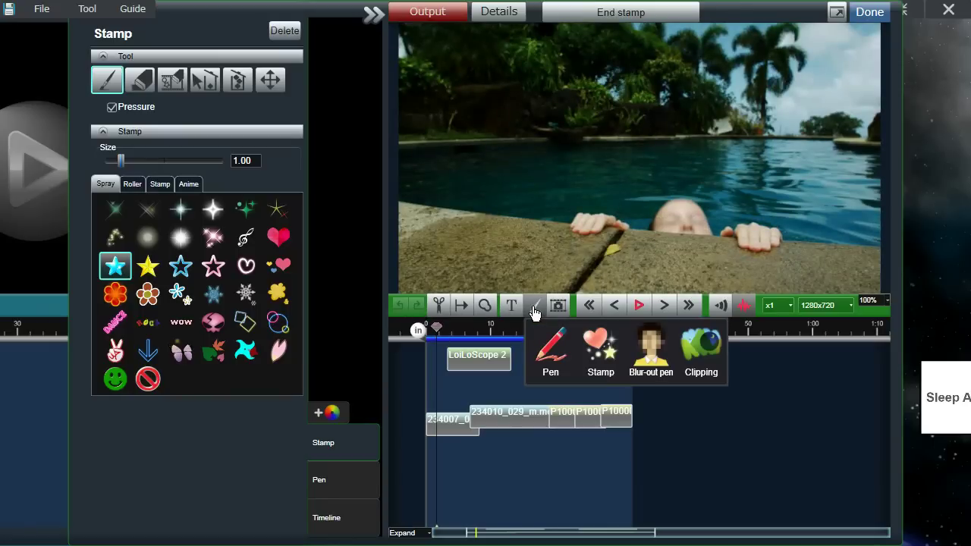
# With the Blur-out pen at super slow speed, trace a mosaic over the child's rising head
pyautogui.click(645, 350)
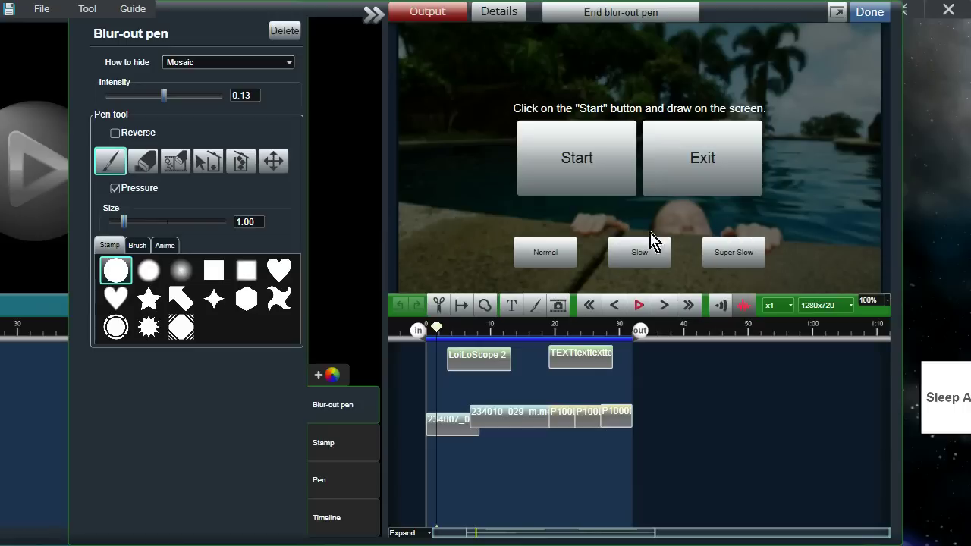
pyautogui.click(740, 260)
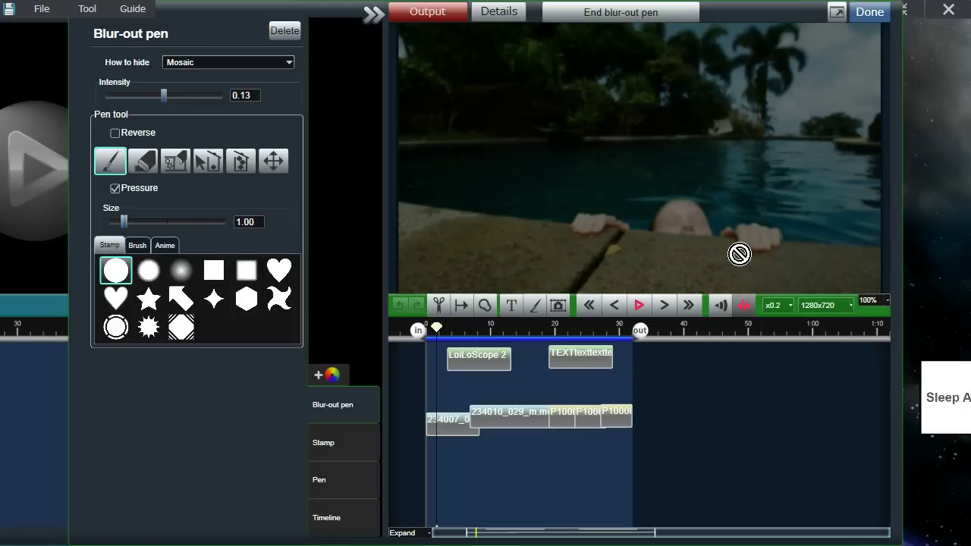
pyautogui.moveTo(661, 213)
pyautogui.mouseDown()
pyautogui.moveTo(684, 209)
pyautogui.moveTo(684, 195)
pyautogui.mouseUp()
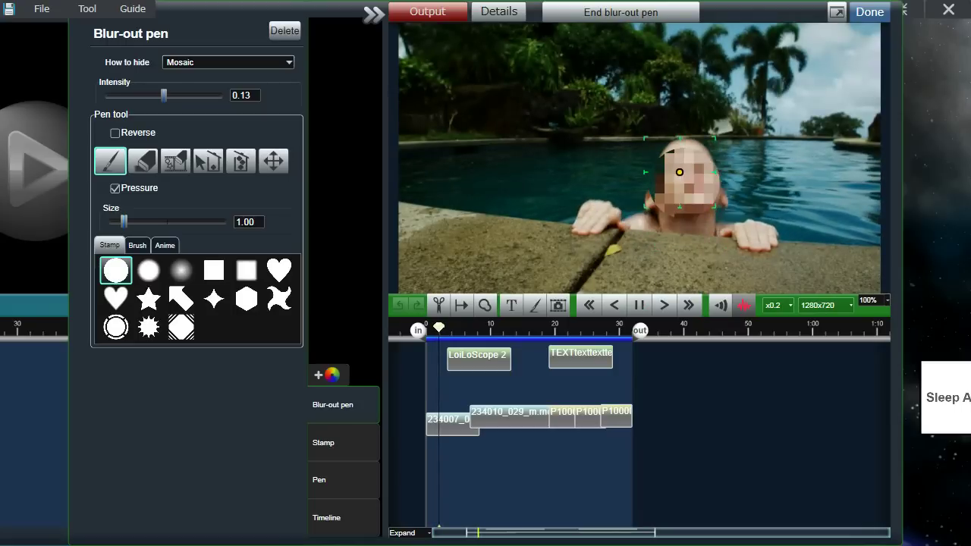
pyautogui.moveTo(682, 150)
pyautogui.mouseDown()
pyautogui.moveTo(684, 109)
pyautogui.moveTo(685, 162)
pyautogui.mouseUp()
pyautogui.scroll(3, 685, 163)
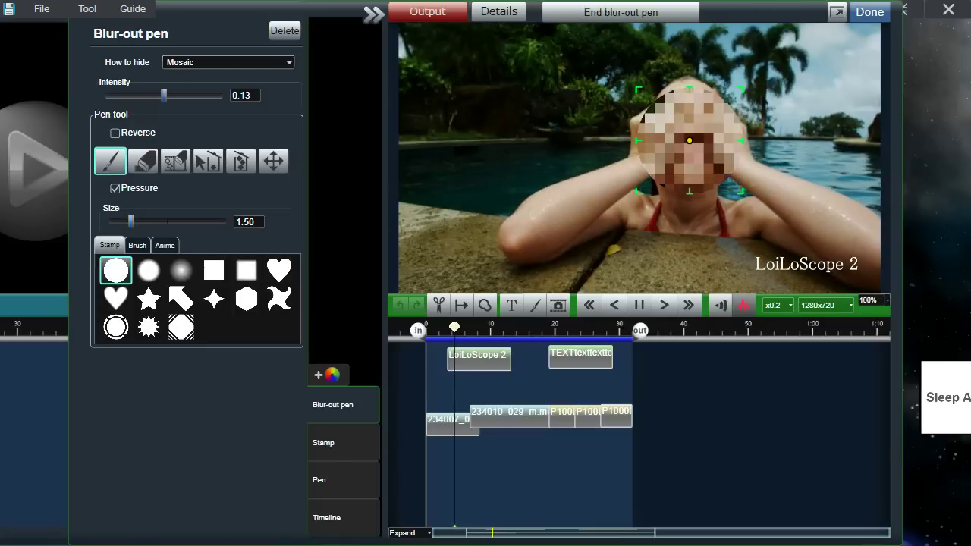
pyautogui.moveTo(686, 139); pyautogui.dragTo(682, 144)
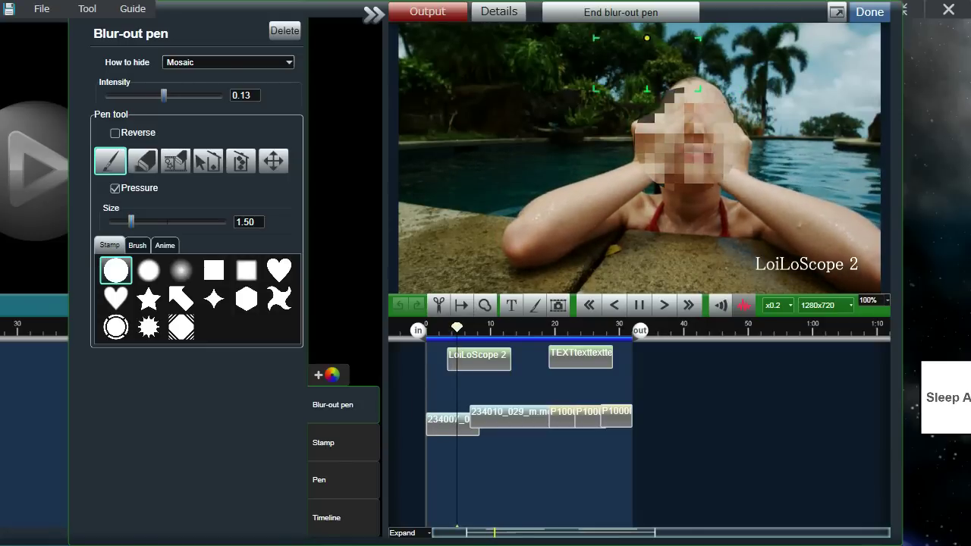
# Stop recording the blur-out, scrub back near the start, and resume Blur-out pen editing
pyautogui.click(644, 15)
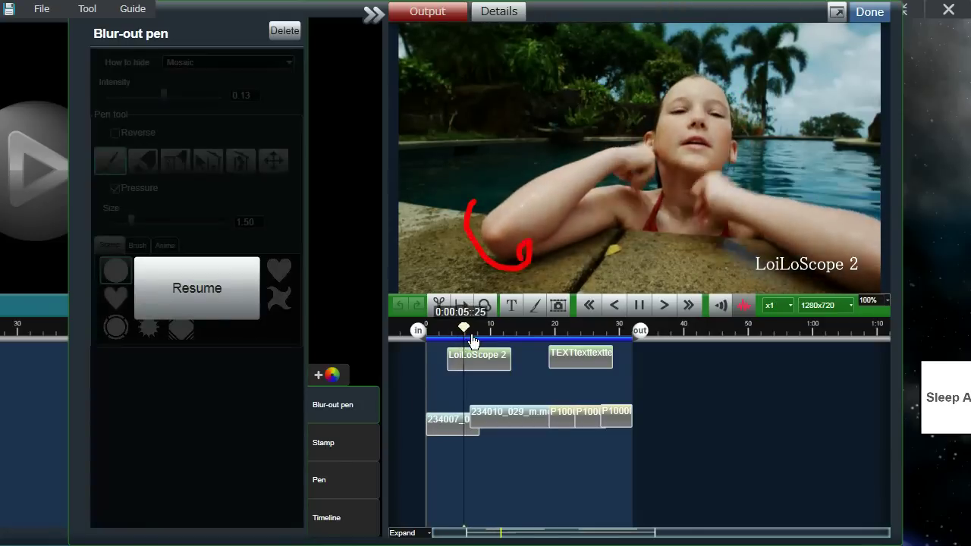
pyautogui.moveTo(472, 340); pyautogui.dragTo(440, 335)
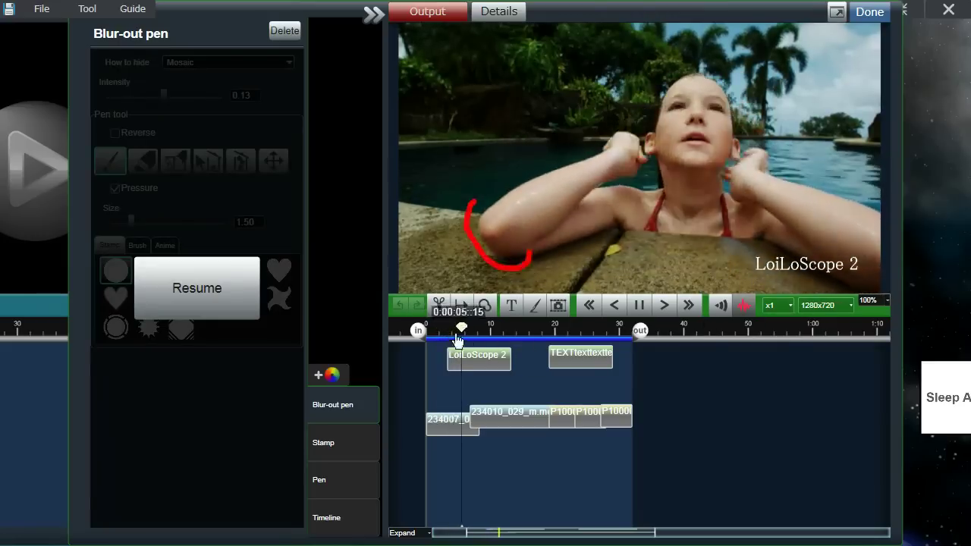
pyautogui.moveTo(458, 339); pyautogui.dragTo(438, 335)
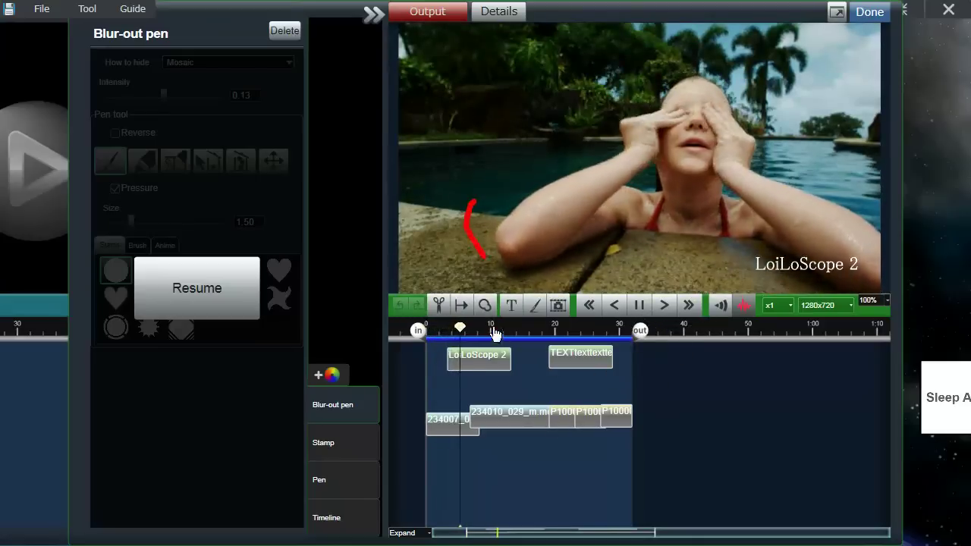
pyautogui.click(218, 294)
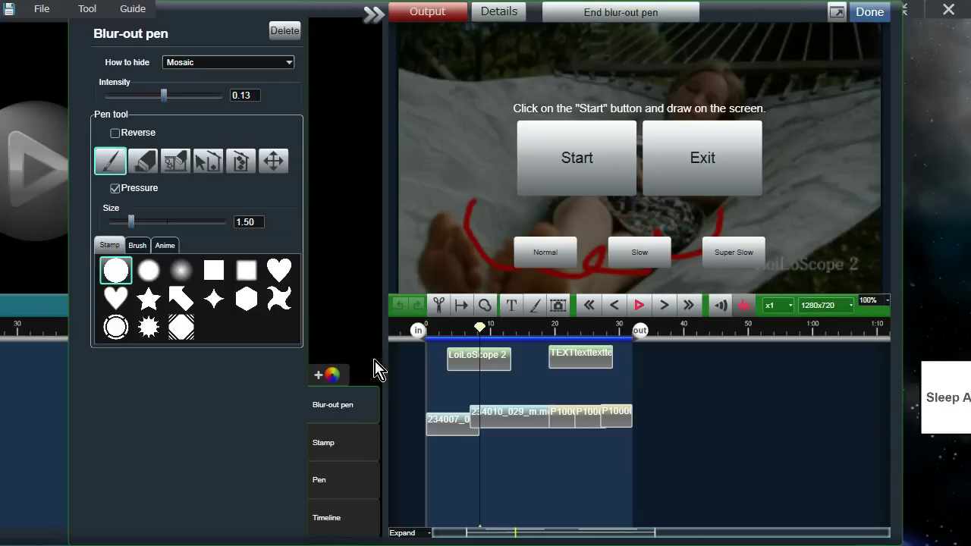
# Check the effects lists for the timeline and the 234007_005_m.mov clip, then deselect it
pyautogui.click(333, 375)
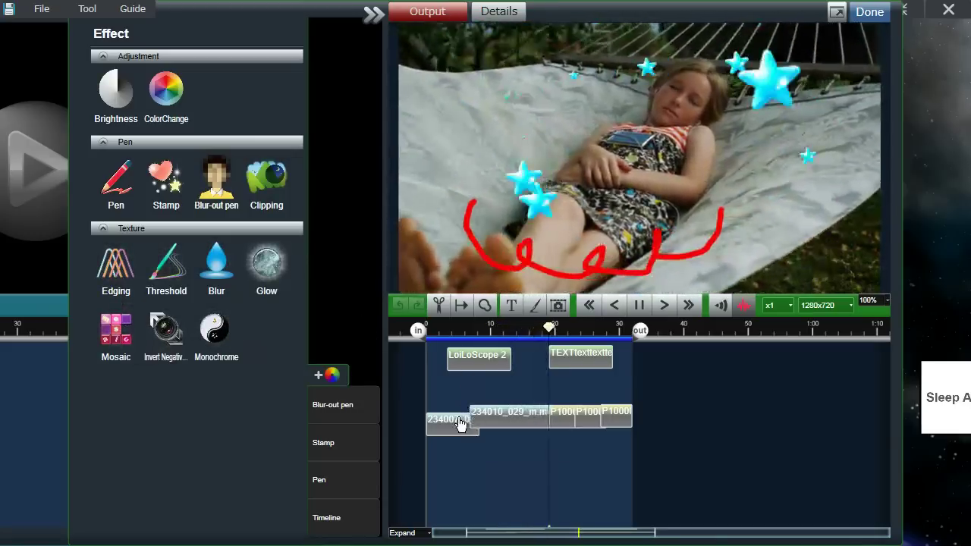
pyautogui.click(463, 421)
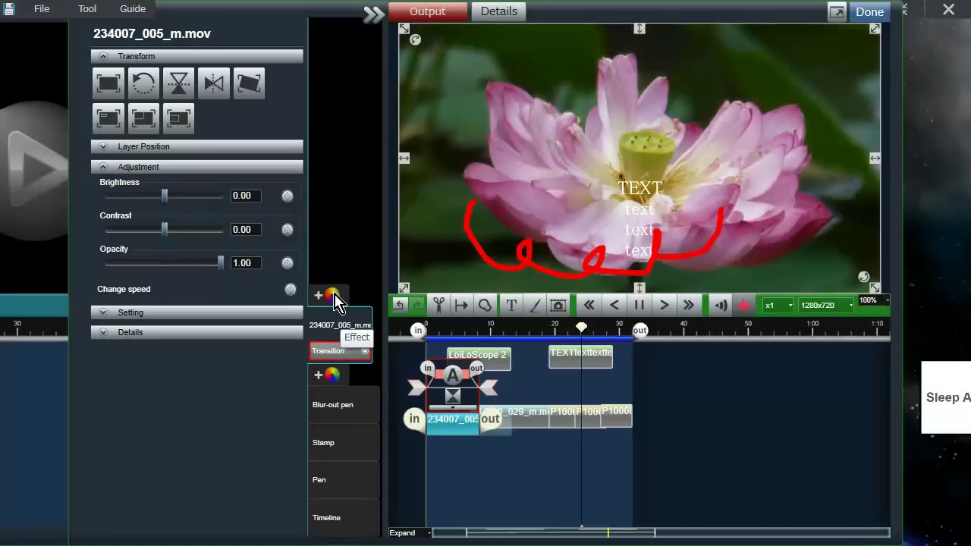
pyautogui.click(334, 295)
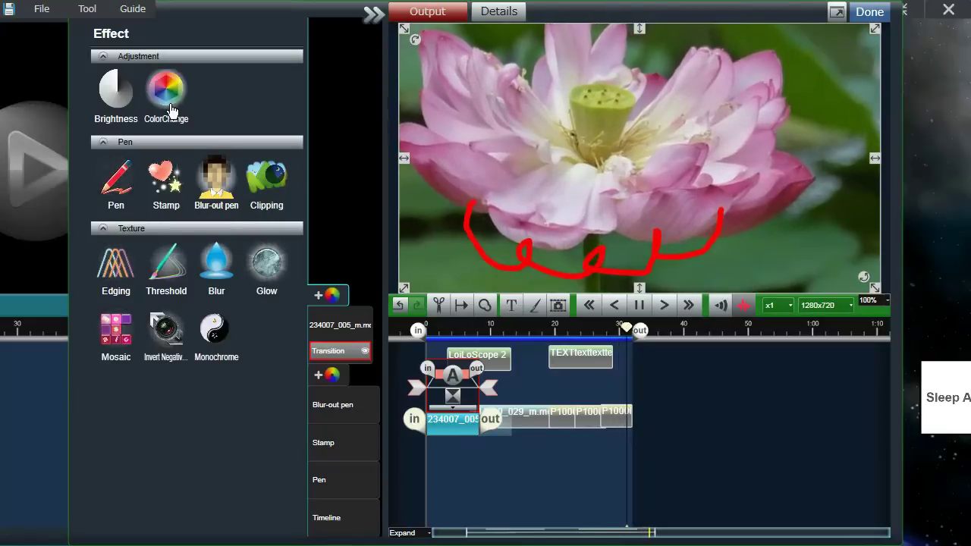
pyautogui.click(548, 395)
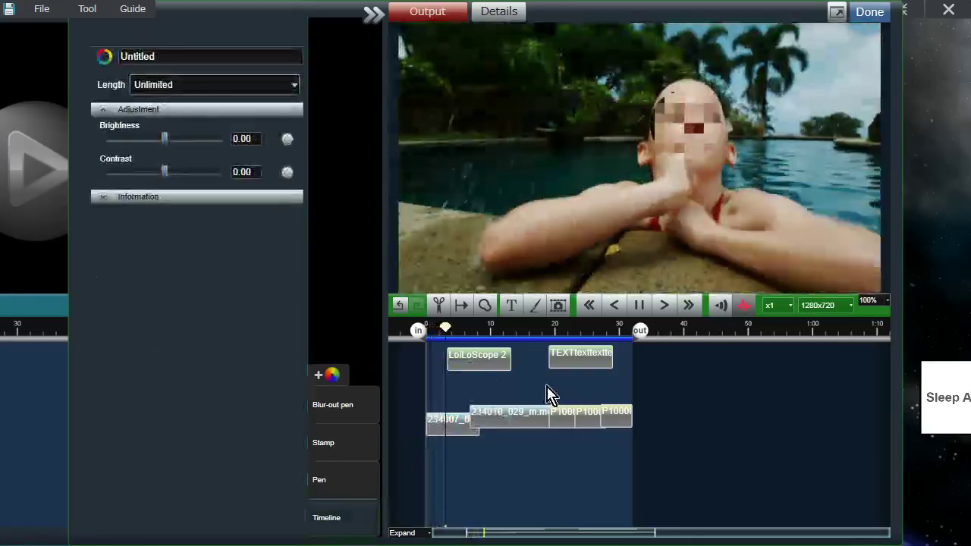
# Stop playback, return the playhead to 0:00, and select the 234007_005_m.mov clip
pyautogui.click(634, 307)
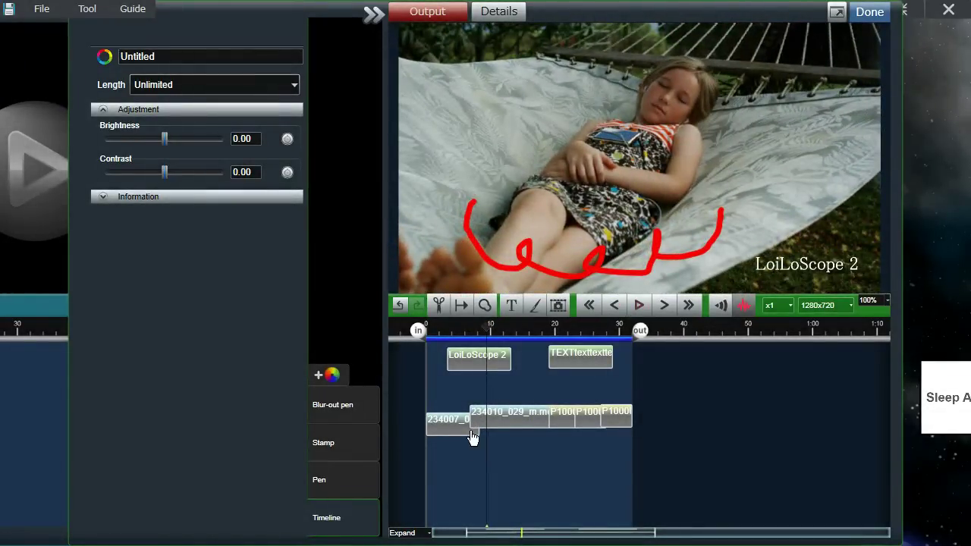
pyautogui.click(620, 306)
pyautogui.moveTo(488, 326); pyautogui.dragTo(428, 330)
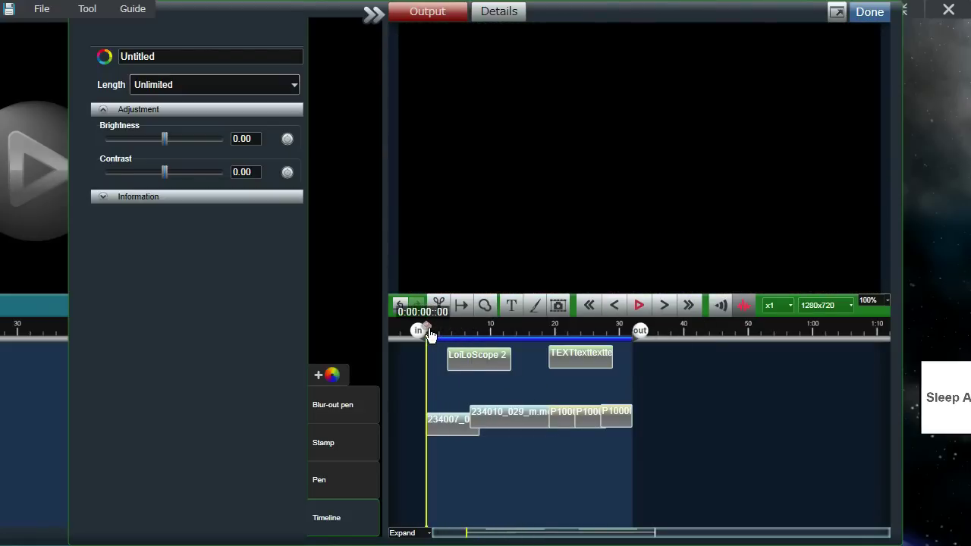
pyautogui.click(453, 431)
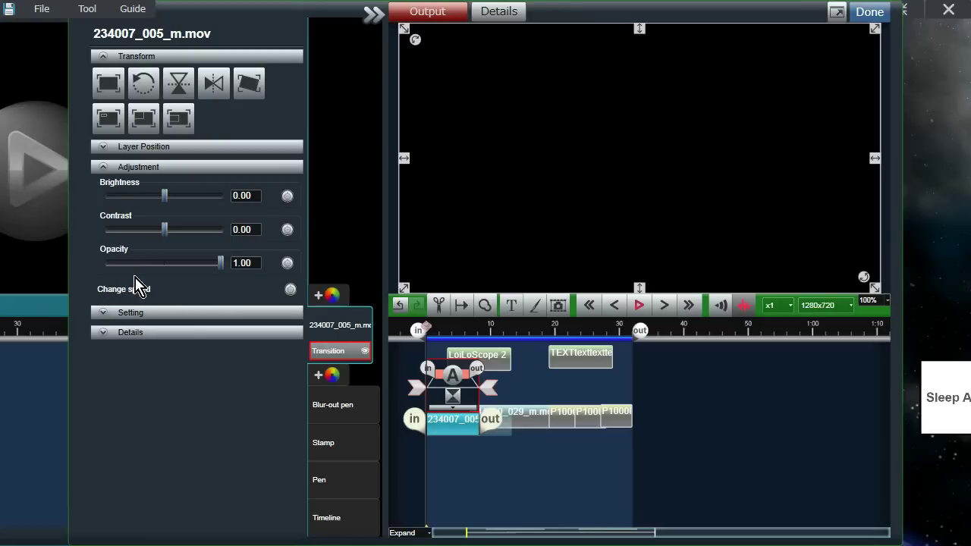
# Enable speed change on 234007_005_m.mov, confirm cache creation, and select the Change speed row
pyautogui.click(291, 292)
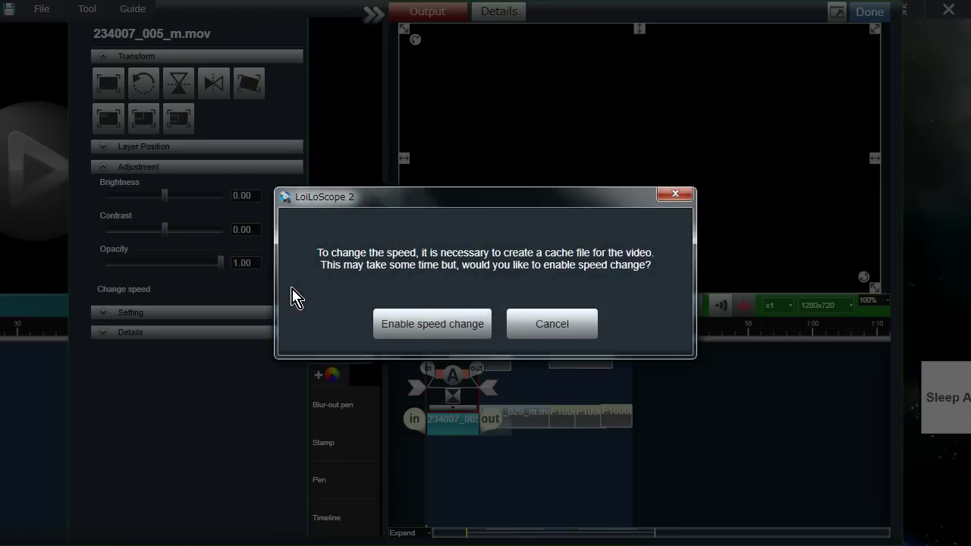
pyautogui.click(428, 324)
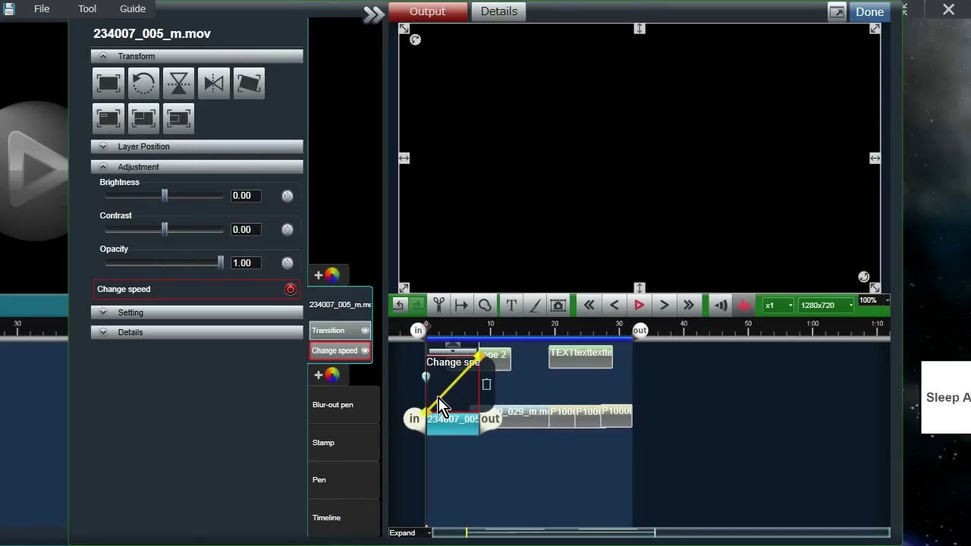
pyautogui.click(341, 334)
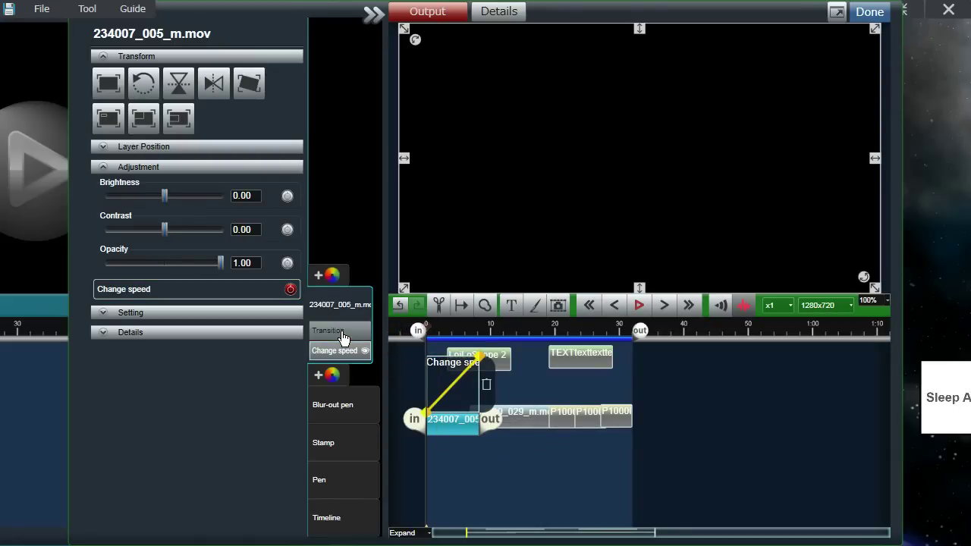
pyautogui.click(340, 351)
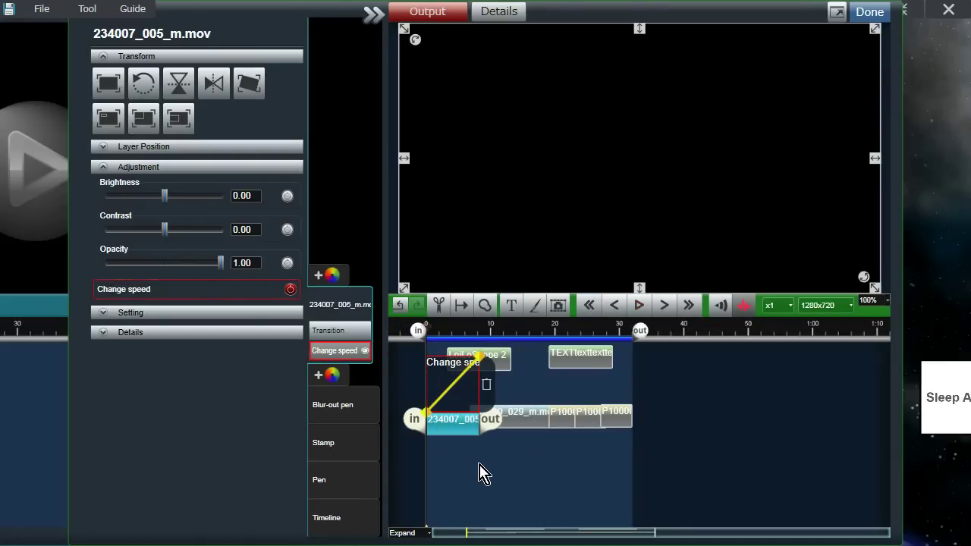
pyautogui.scroll(5, 479, 470)
# Add keyframes on the clip's speed line to speed up then slow down, and preview playback
pyautogui.moveTo(479, 474); pyautogui.dragTo(722, 483)
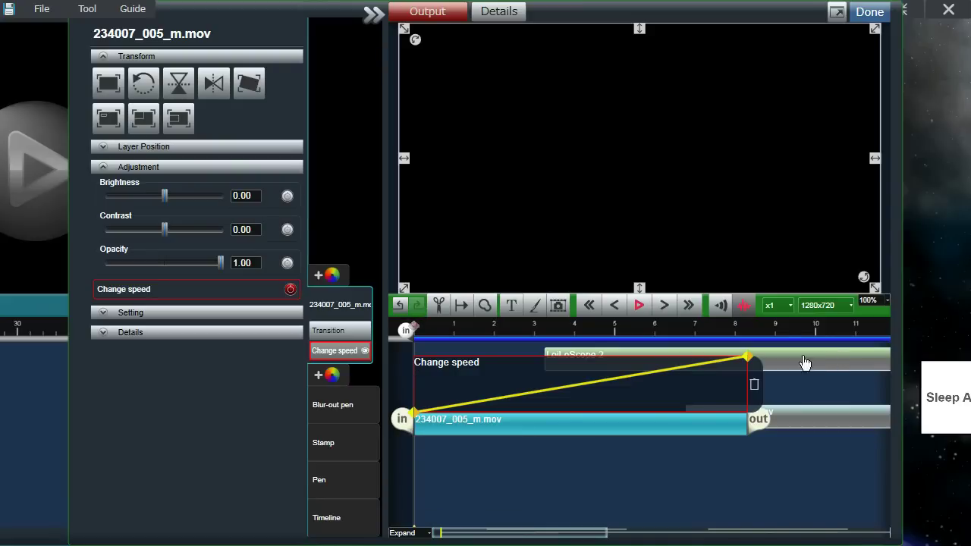
pyautogui.click(474, 403)
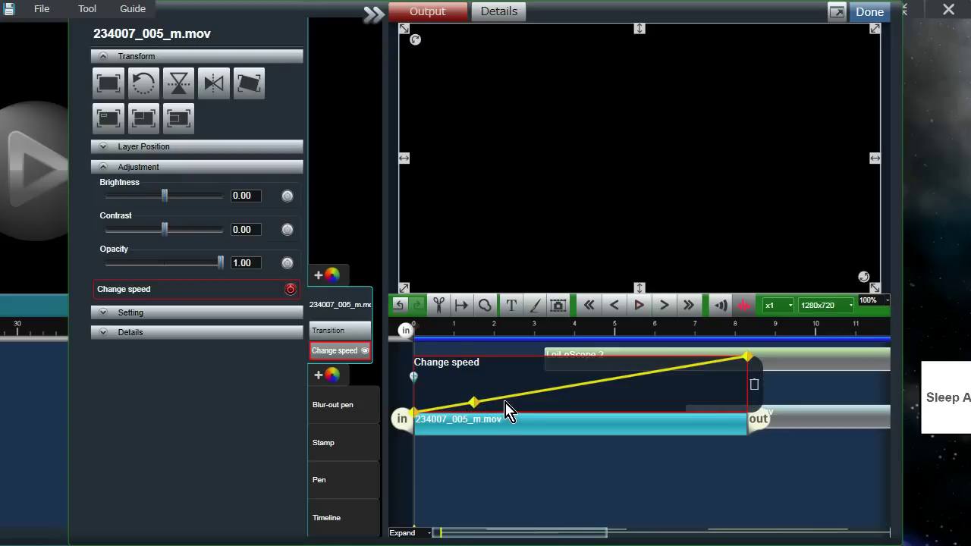
pyautogui.moveTo(511, 402); pyautogui.dragTo(554, 408)
pyautogui.click(561, 377)
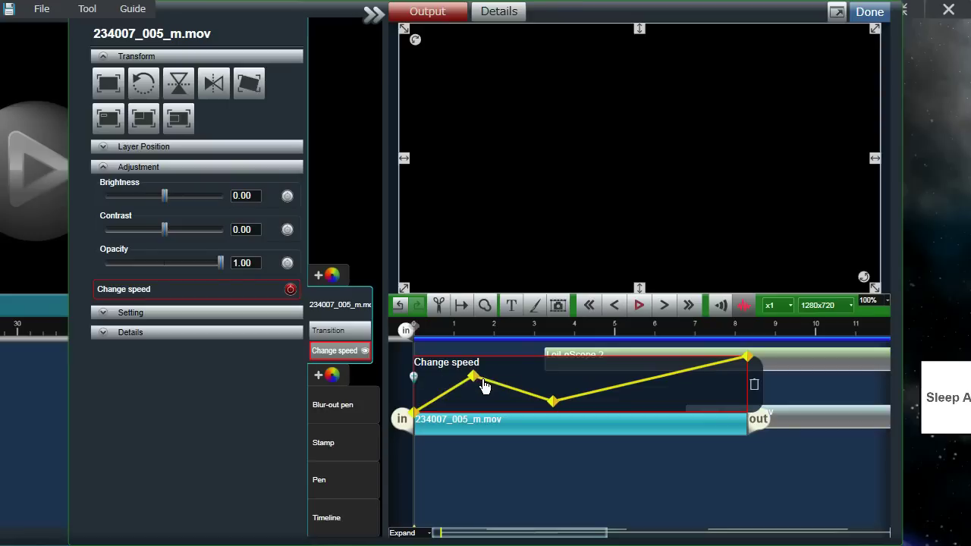
pyautogui.click(639, 304)
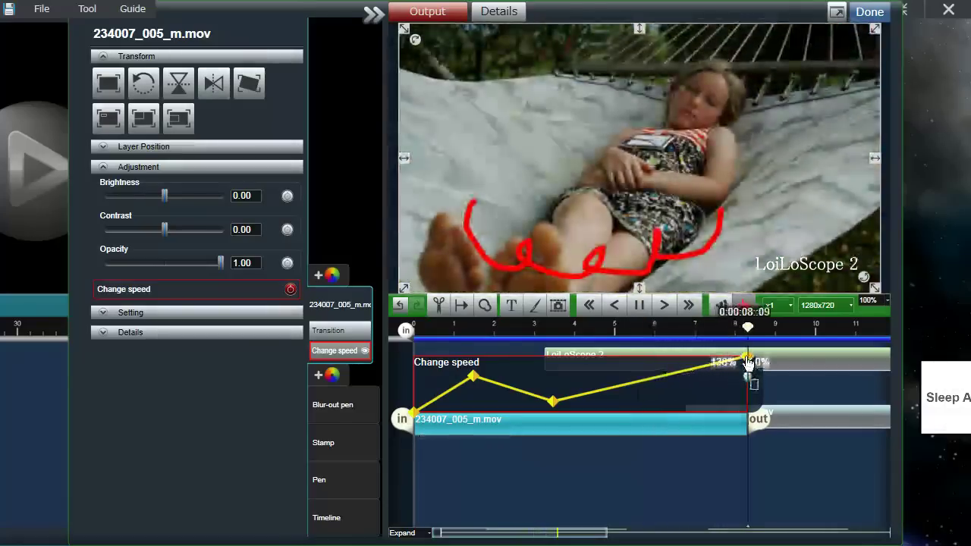
pyautogui.click(649, 481)
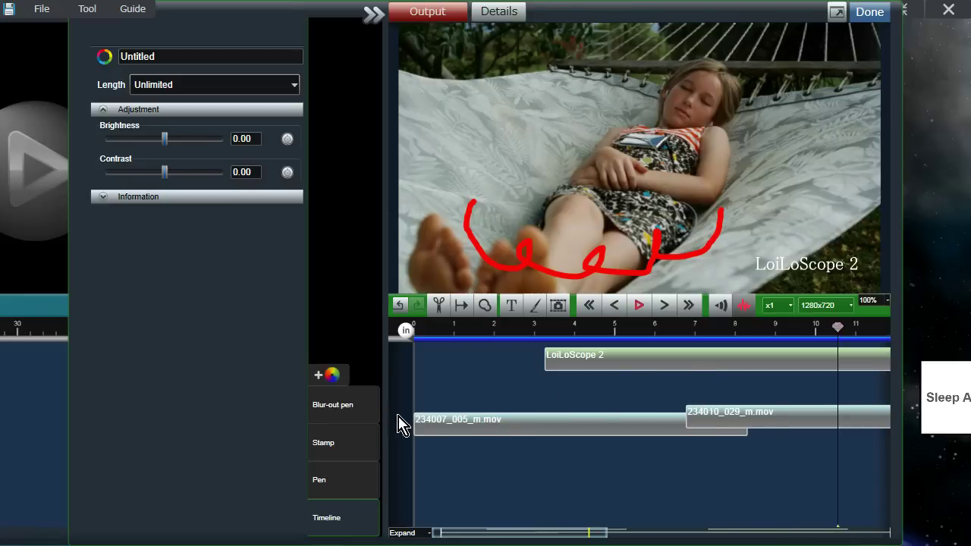
pyautogui.click(505, 427)
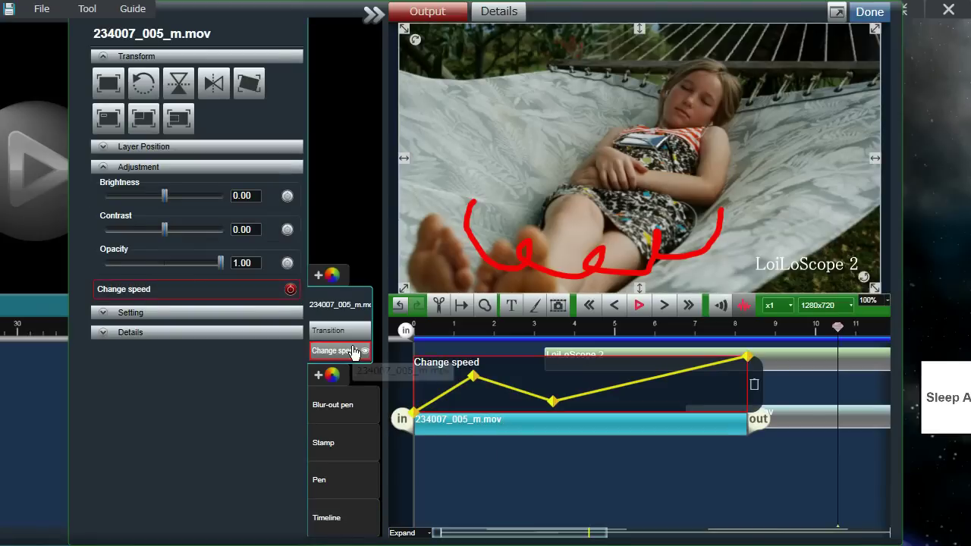
pyautogui.moveTo(473, 383)
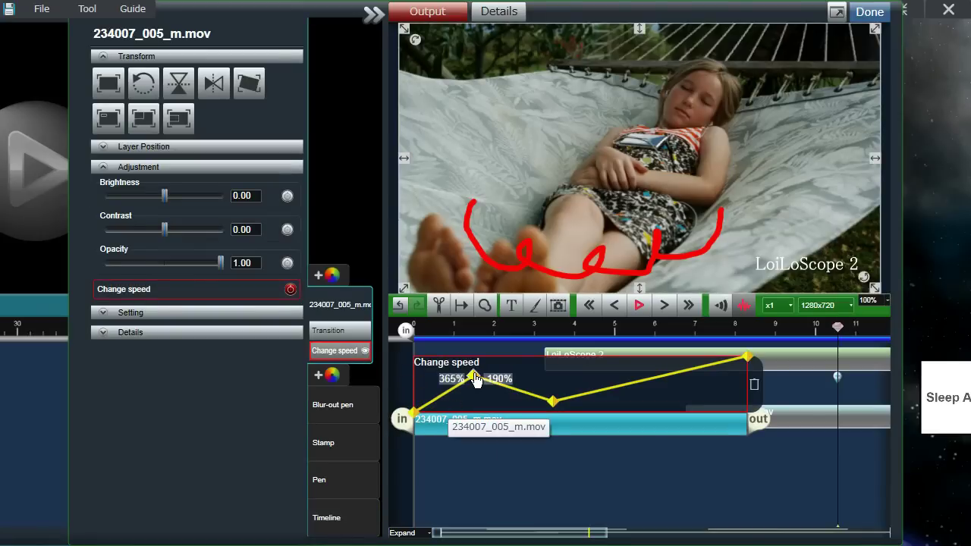
pyautogui.click(754, 385)
pyautogui.click(455, 321)
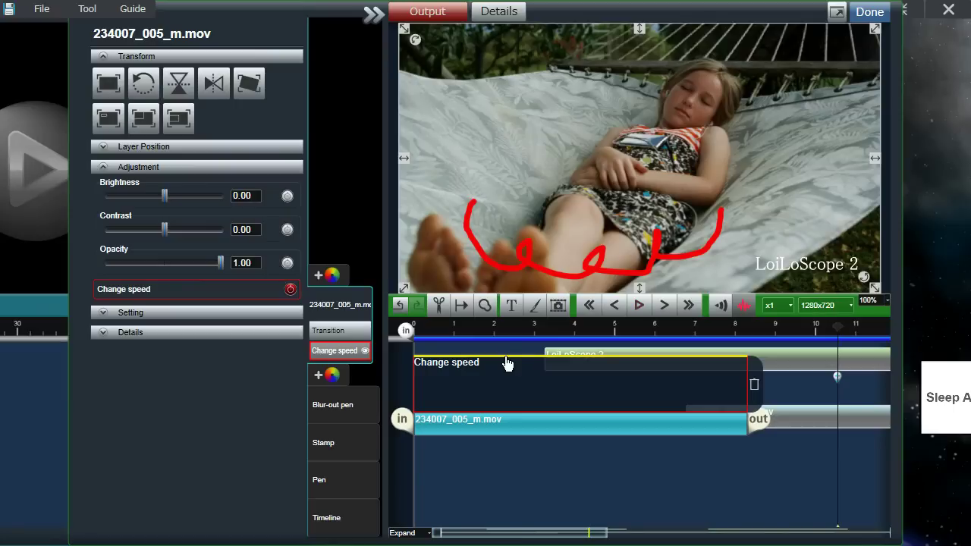
pyautogui.click(747, 357)
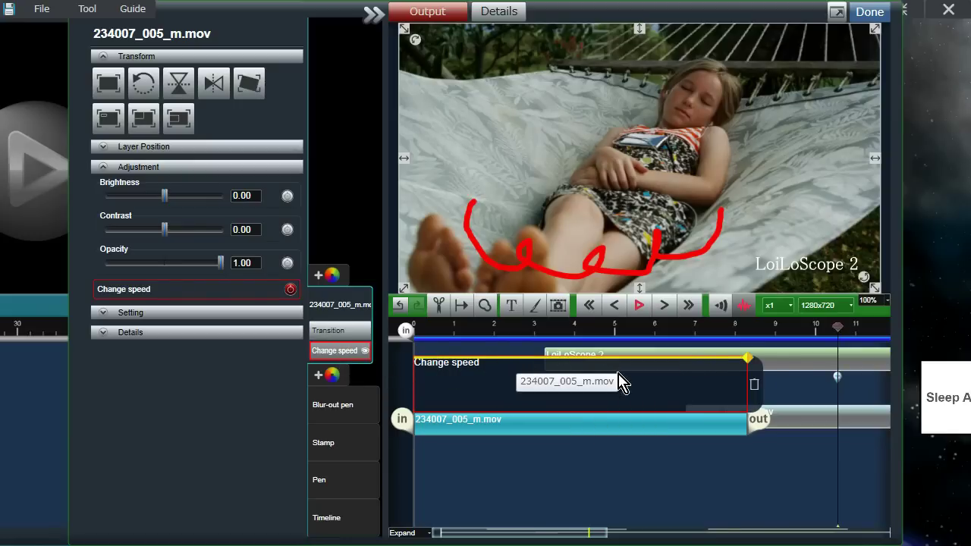
pyautogui.hotkey('ctrl', 'z')
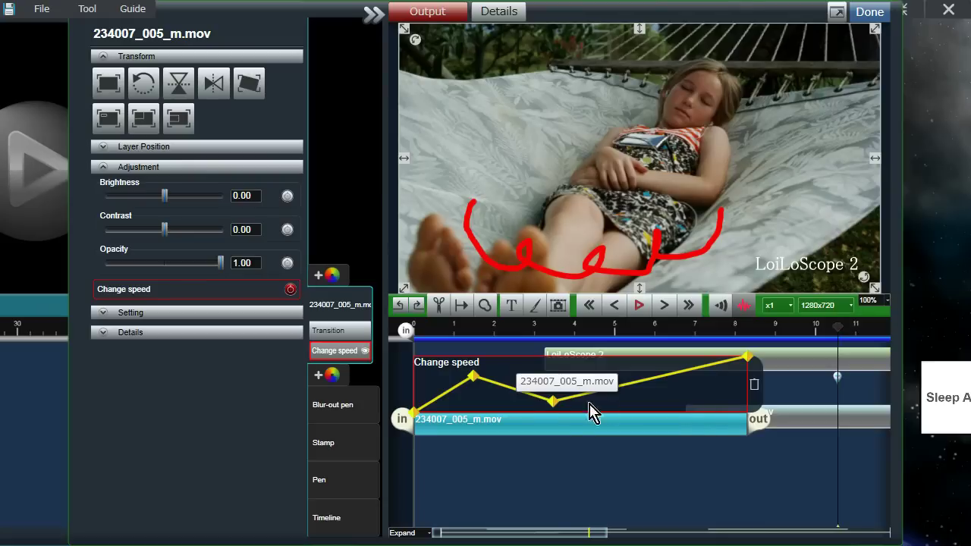
pyautogui.click(567, 464)
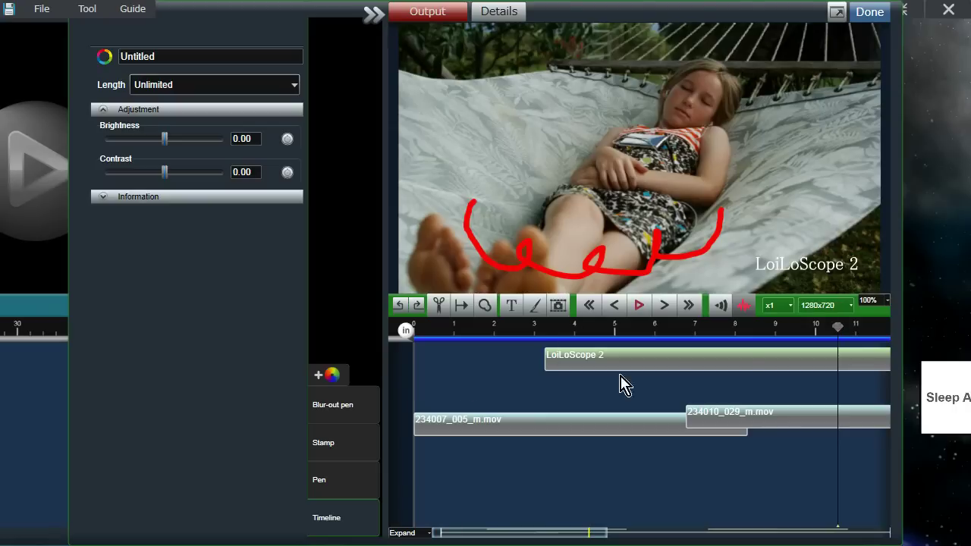
# Delete the Blur-out pen effect, confirming YES, and scrub the video to check the result
pyautogui.moveTo(838, 327); pyautogui.dragTo(523, 327)
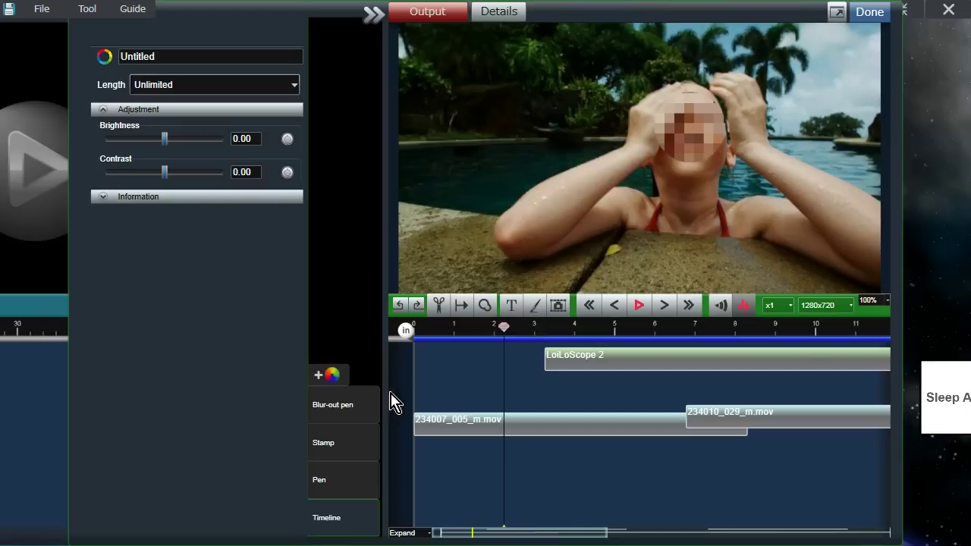
pyautogui.click(371, 406)
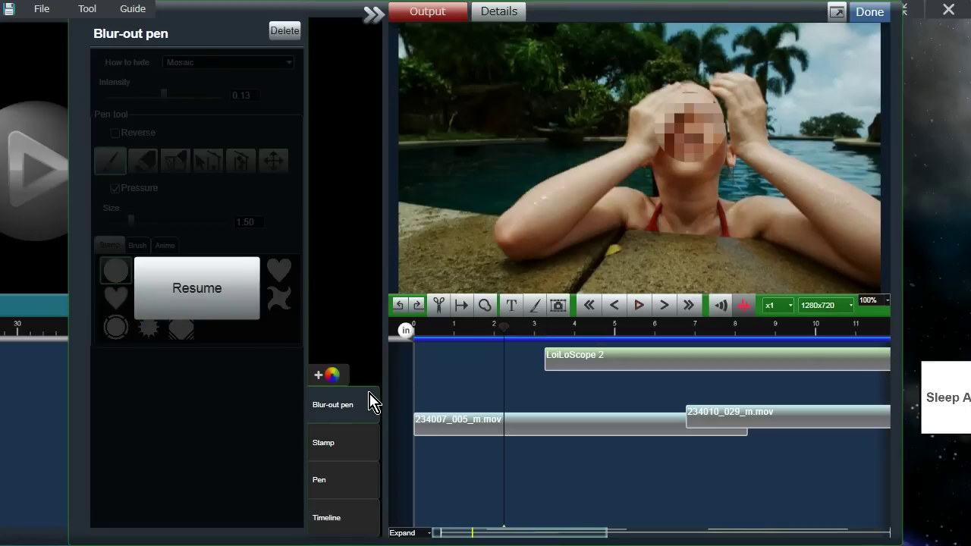
pyautogui.click(285, 32)
pyautogui.click(440, 322)
pyautogui.moveTo(503, 329)
pyautogui.mouseDown()
pyautogui.moveTo(455, 329)
pyautogui.moveTo(643, 346)
pyautogui.mouseUp()
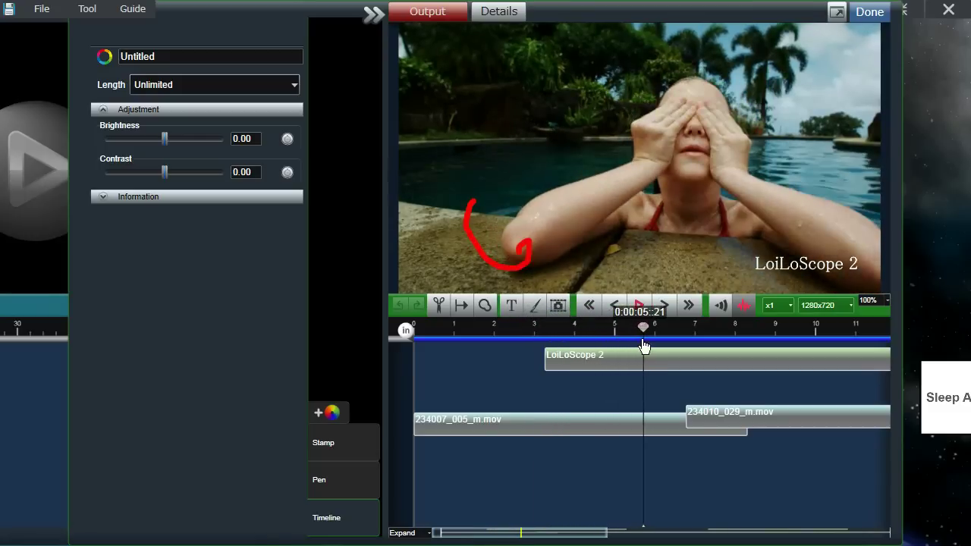
# Insert a 3.00-second JPG pause after the 234007_005_m.mov clip
pyautogui.click(558, 309)
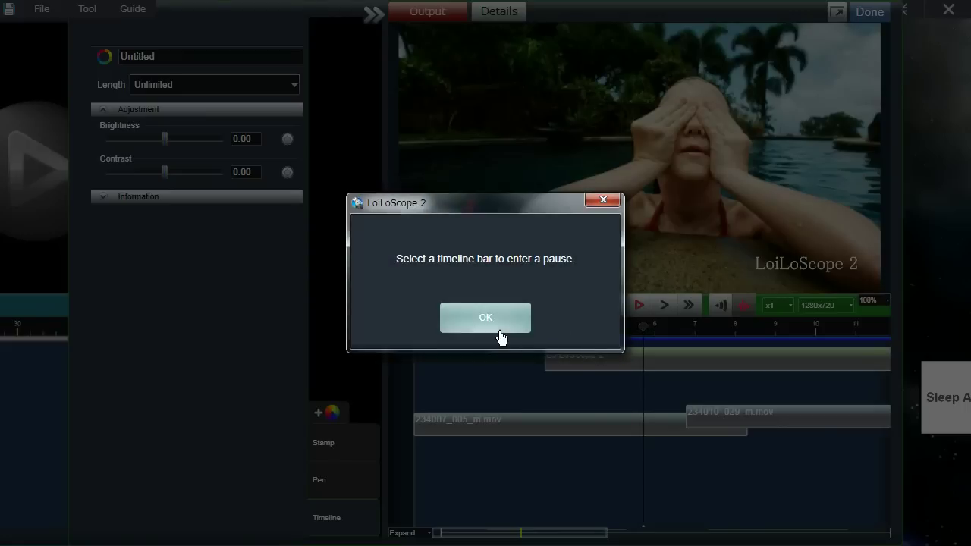
pyautogui.click(500, 337)
pyautogui.click(609, 434)
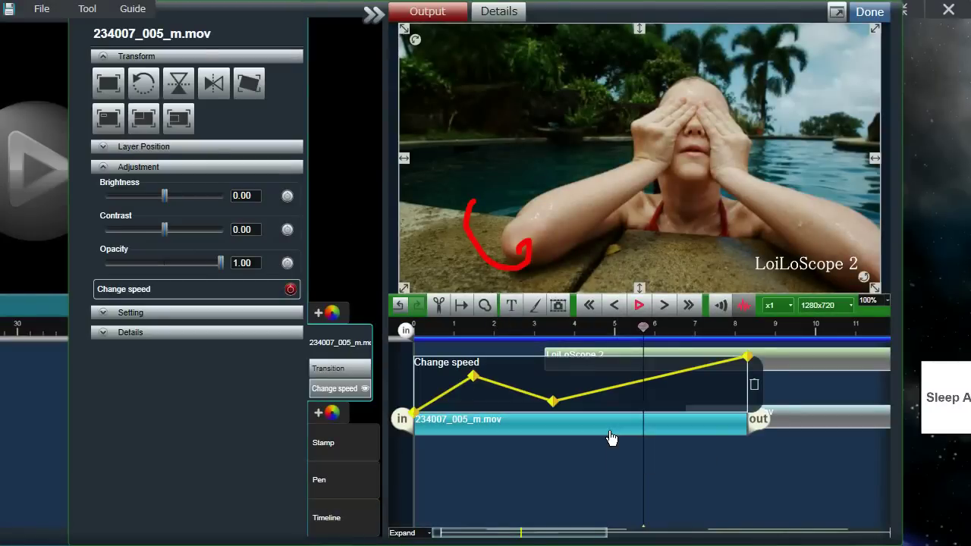
pyautogui.click(558, 308)
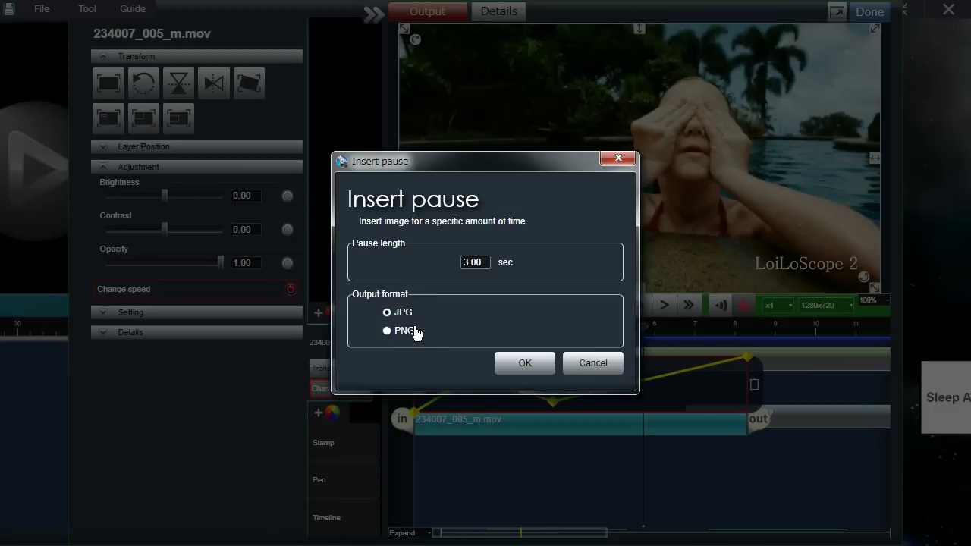
pyautogui.click(522, 365)
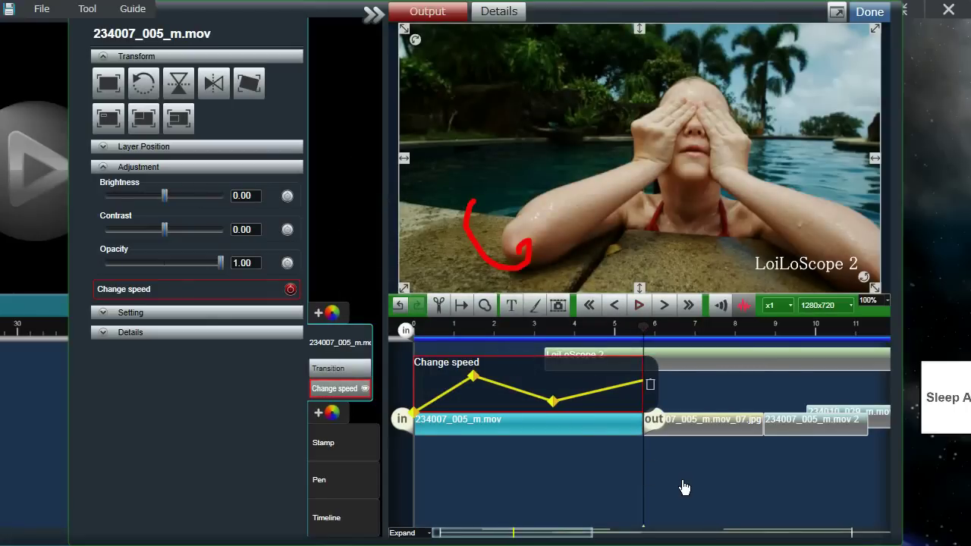
# Deselect the clip, move the playhead back to about 5 seconds, and play
pyautogui.click(684, 486)
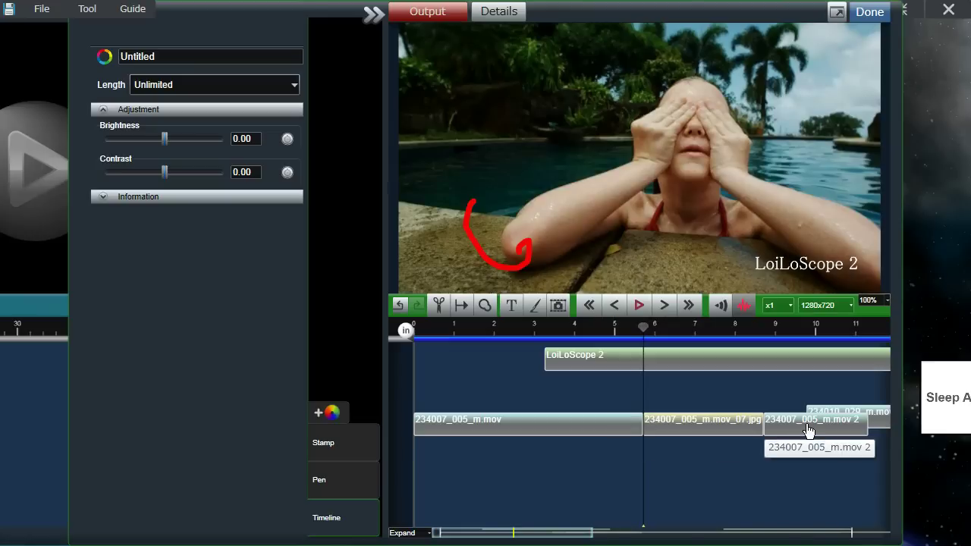
pyautogui.moveTo(643, 326); pyautogui.dragTo(626, 328)
pyautogui.press('space')
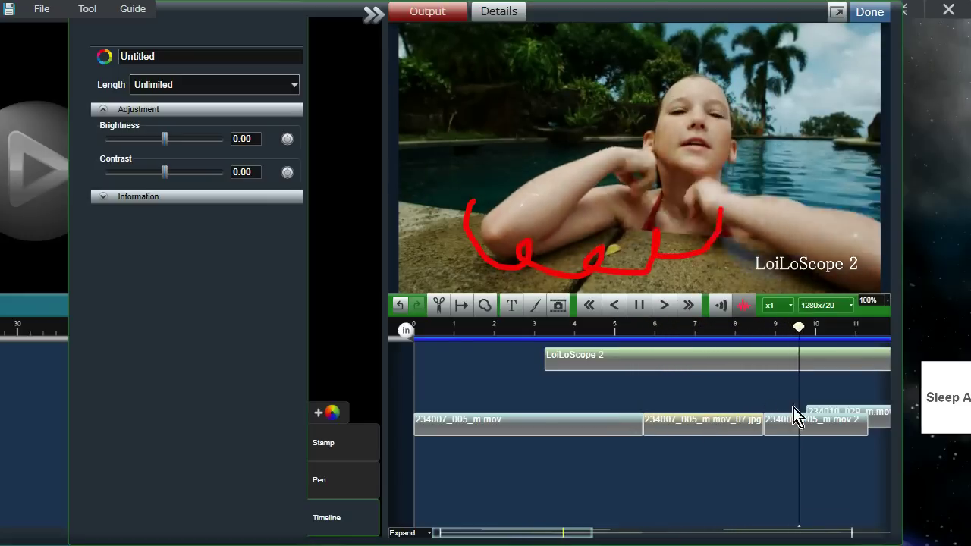
pyautogui.scroll(-3, 747, 481)
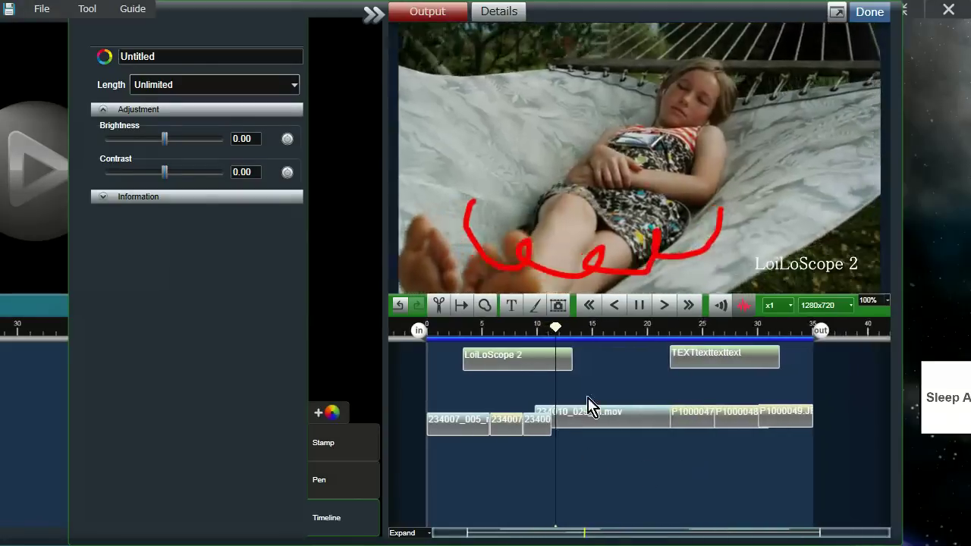
# Stop playback and choose Output > File output to list the export file types
pyautogui.click(637, 304)
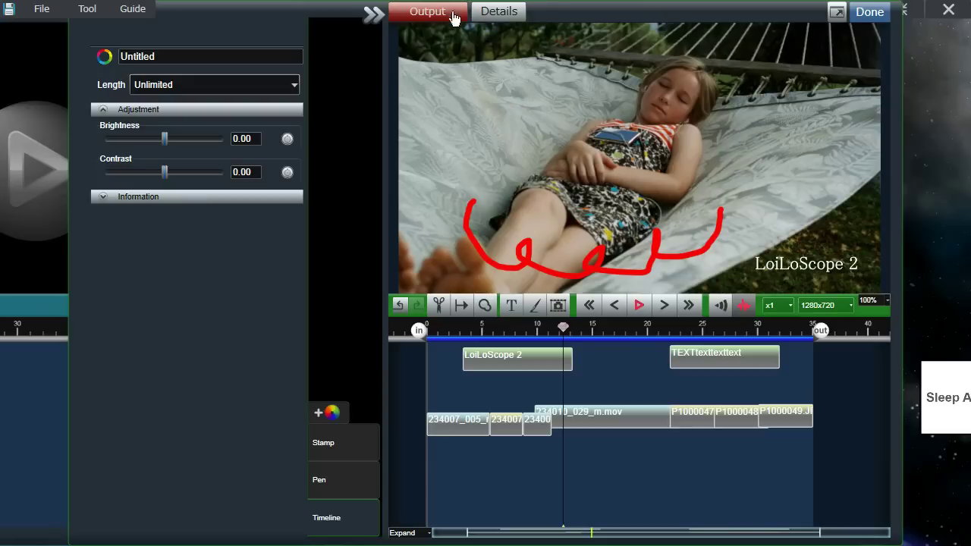
pyautogui.click(426, 14)
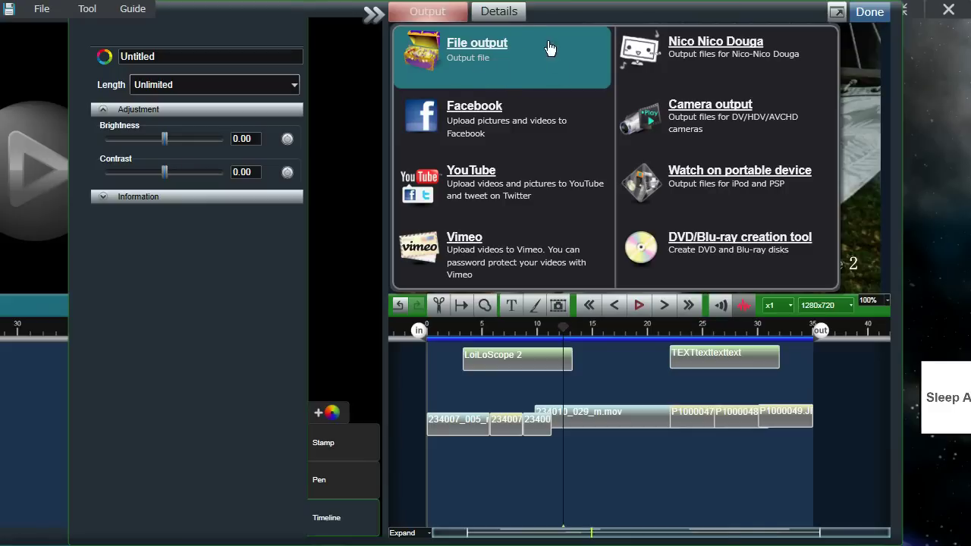
pyautogui.click(493, 45)
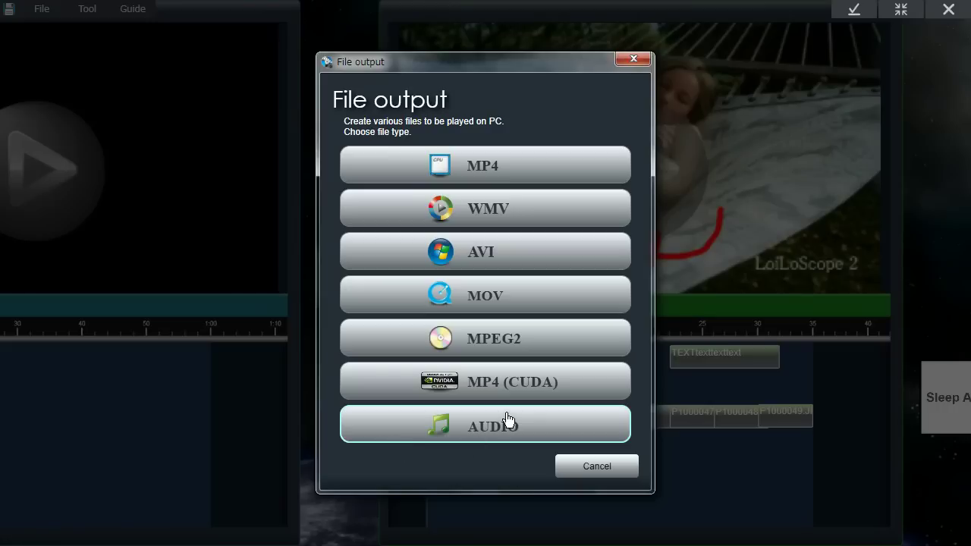
# Cancel the file export, look over the Facebook upload form, then close it without uploading
pyautogui.click(589, 473)
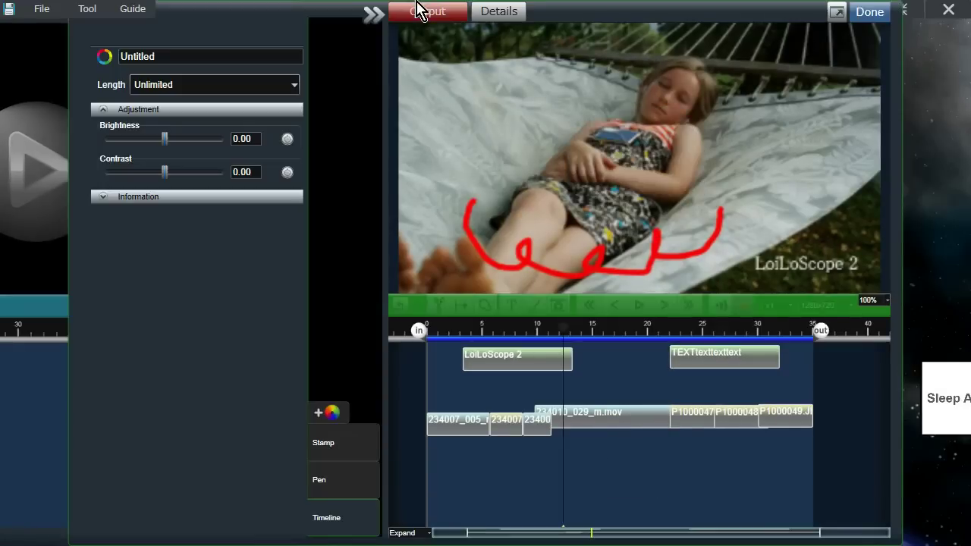
pyautogui.click(422, 19)
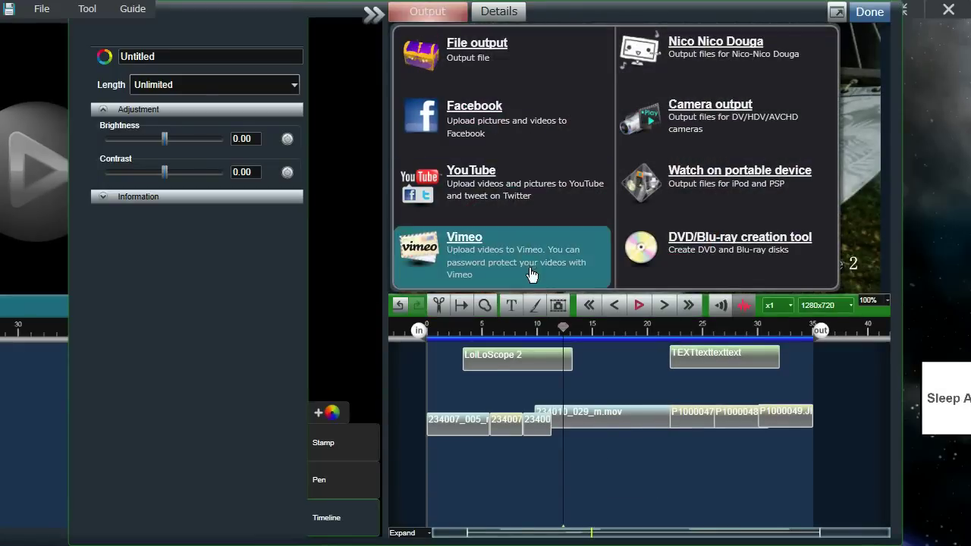
pyautogui.click(506, 133)
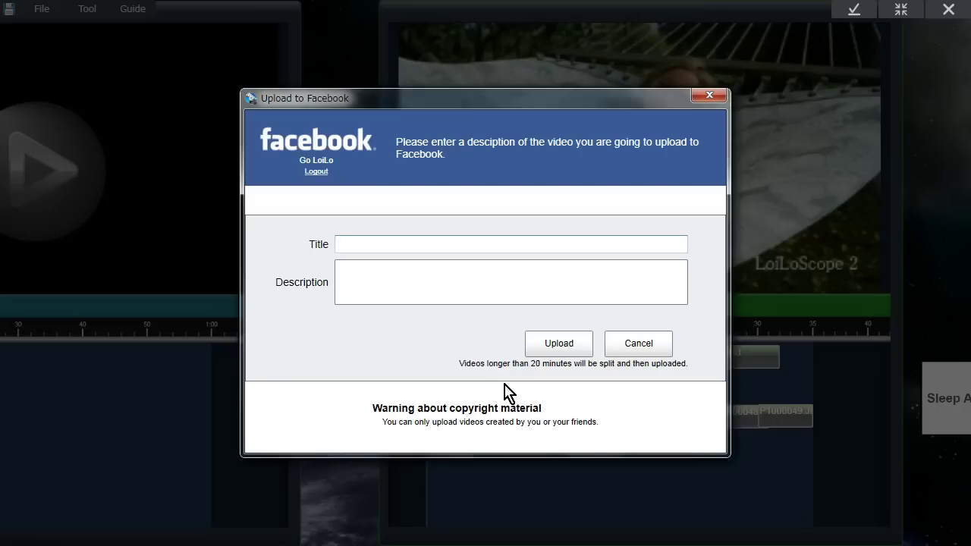
pyautogui.click(645, 343)
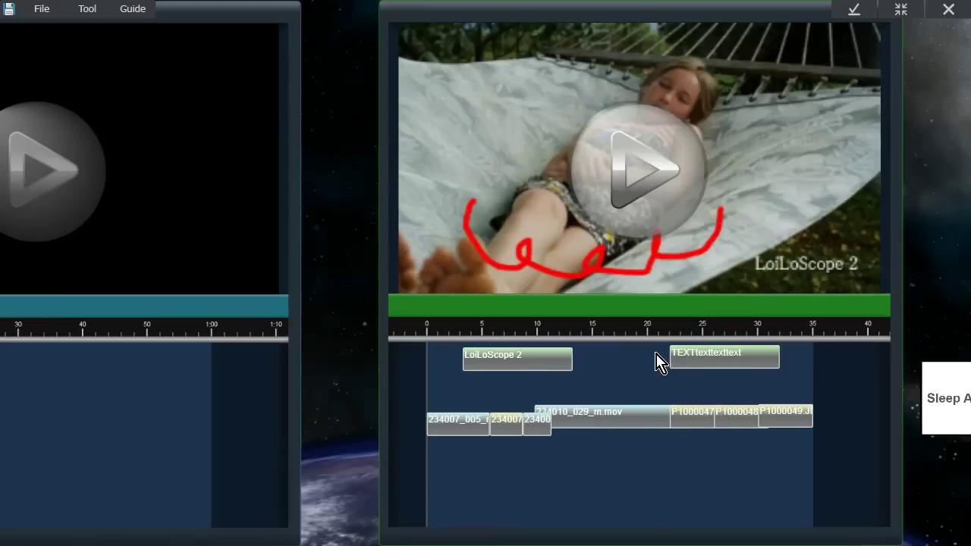
pyautogui.click(481, 14)
pyautogui.click(427, 11)
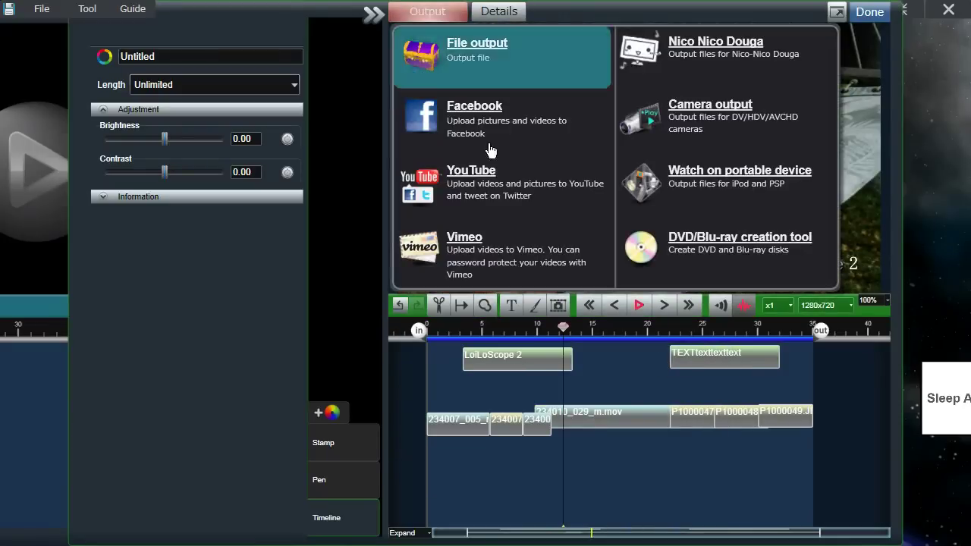
pyautogui.click(505, 193)
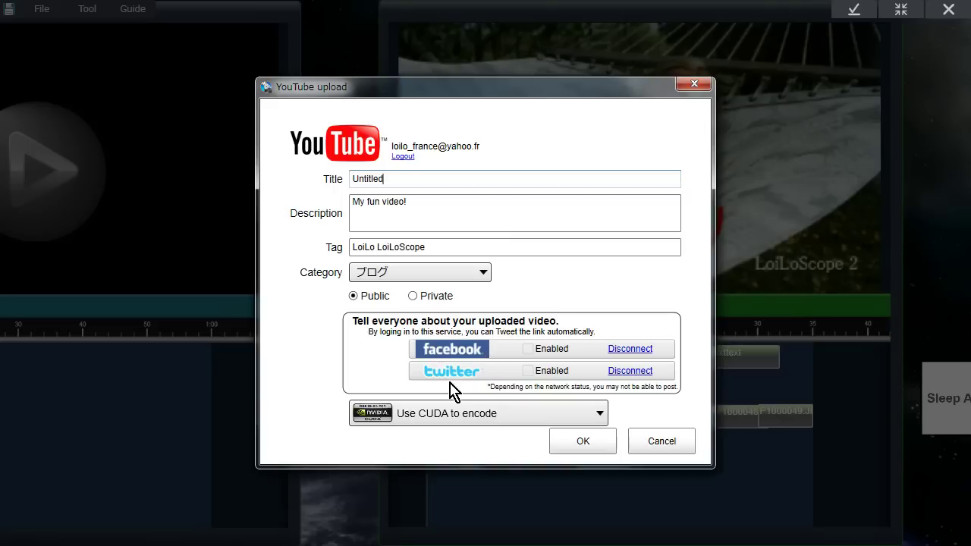
pyautogui.click(595, 417)
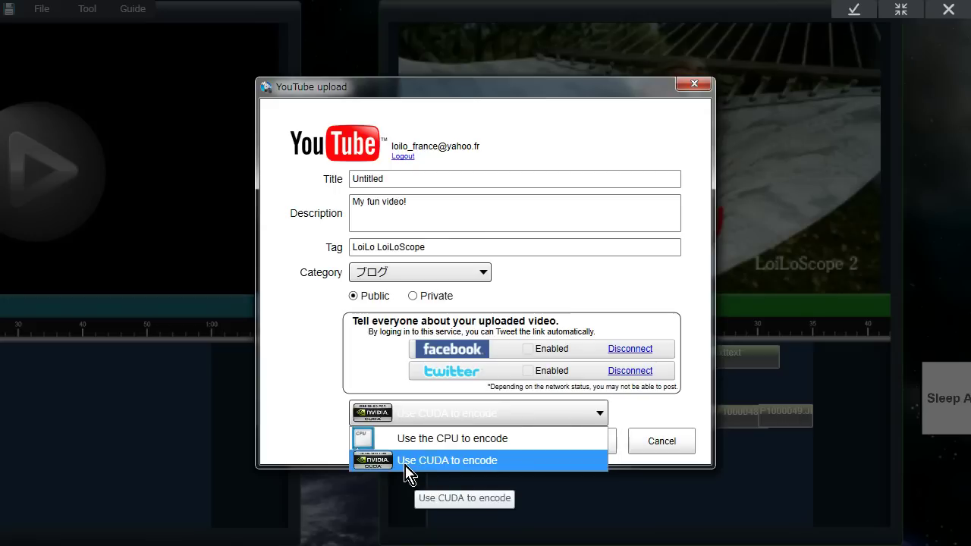
pyautogui.click(316, 414)
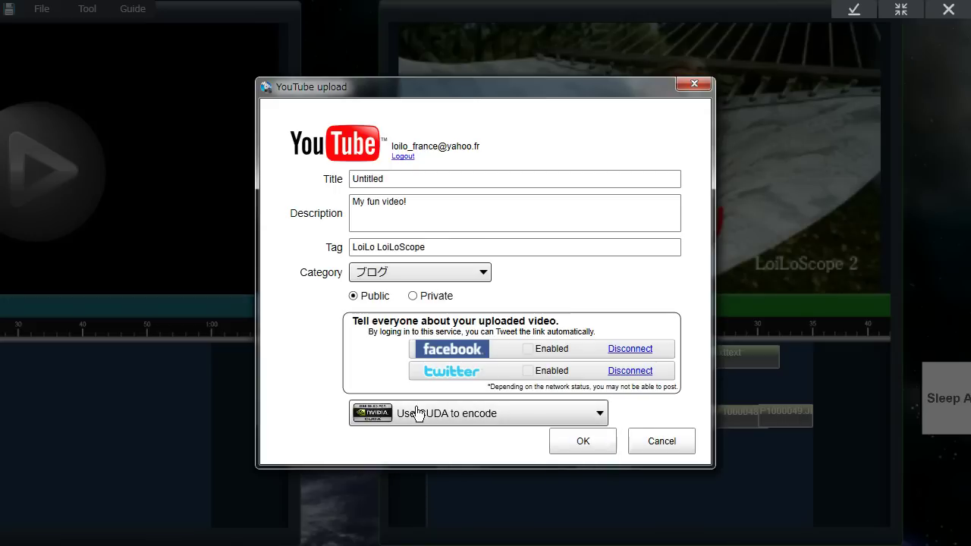
pyautogui.click(661, 446)
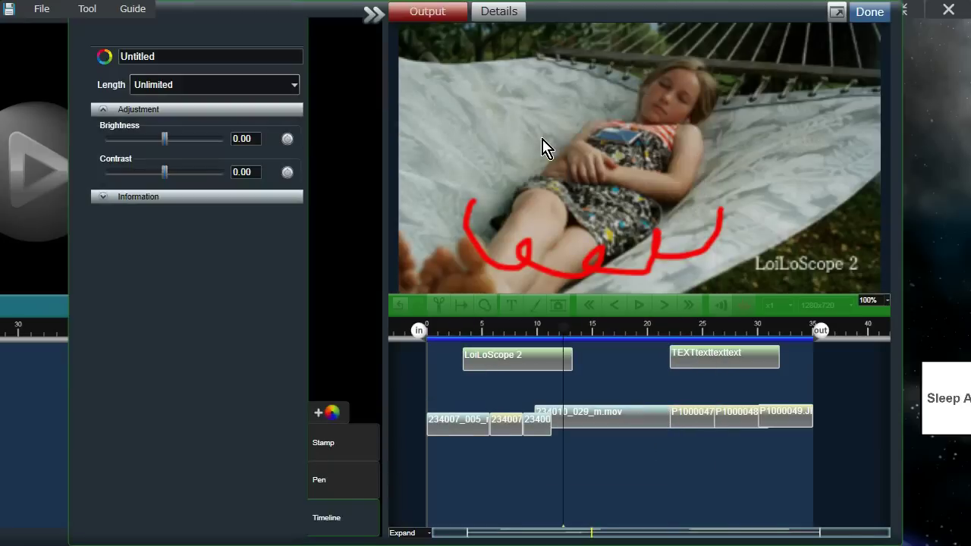
# Start a Vimeo upload with title 'tes', description 'my video' and a password, then continue
pyautogui.click(427, 11)
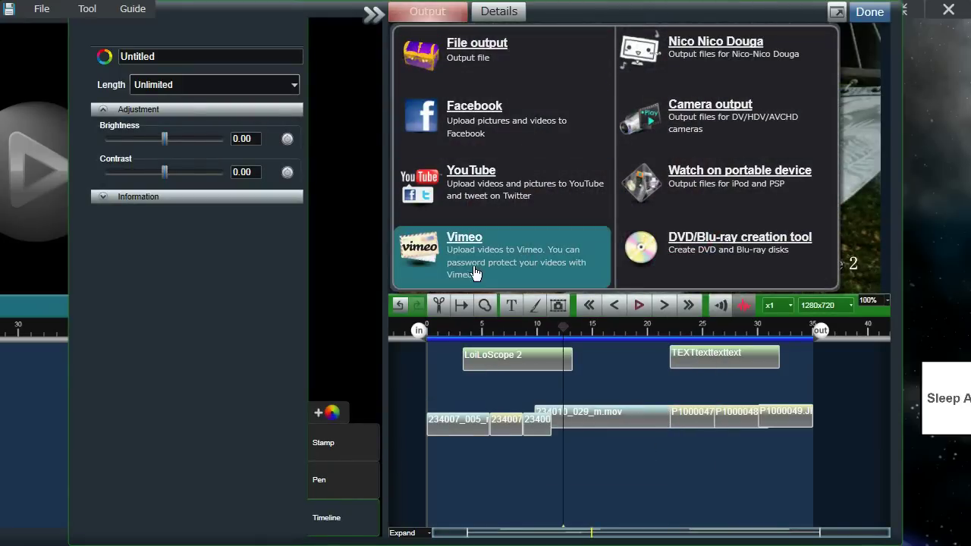
pyautogui.click(480, 264)
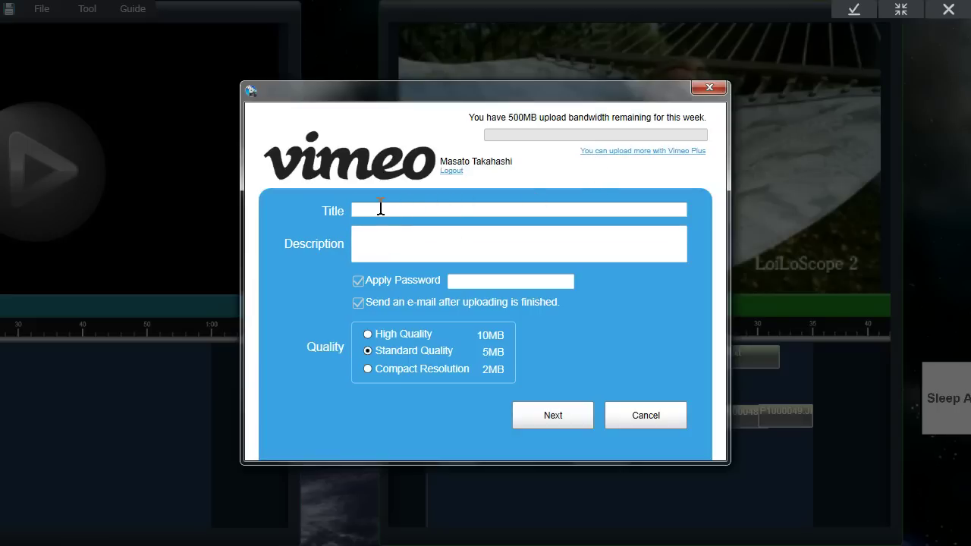
pyautogui.write('tes')
pyautogui.press('Tab')
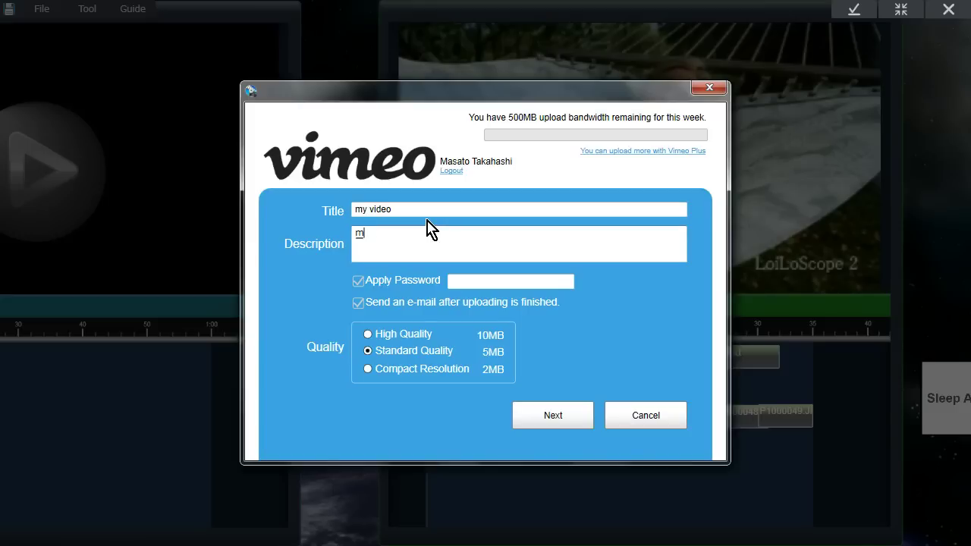
pyautogui.write('my video')
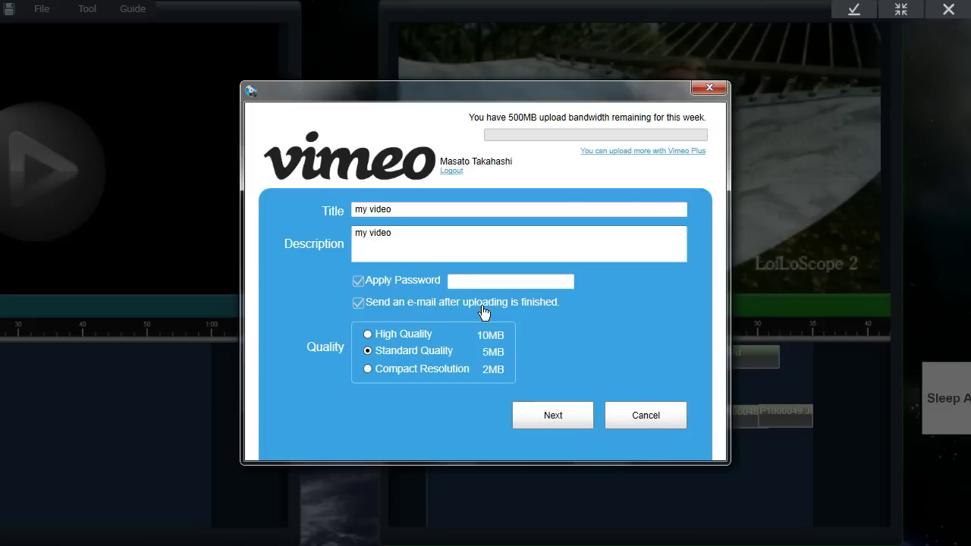
pyautogui.click(490, 281)
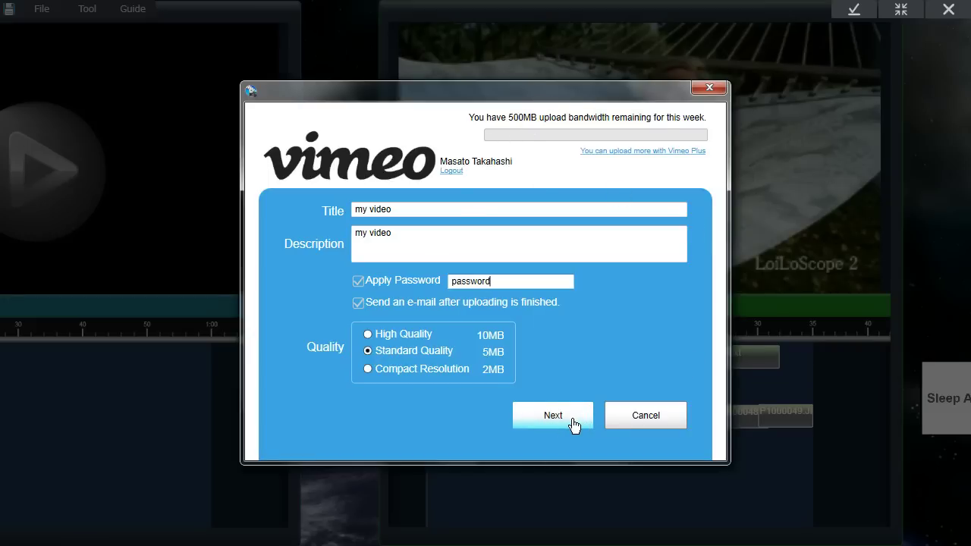
pyautogui.click(572, 424)
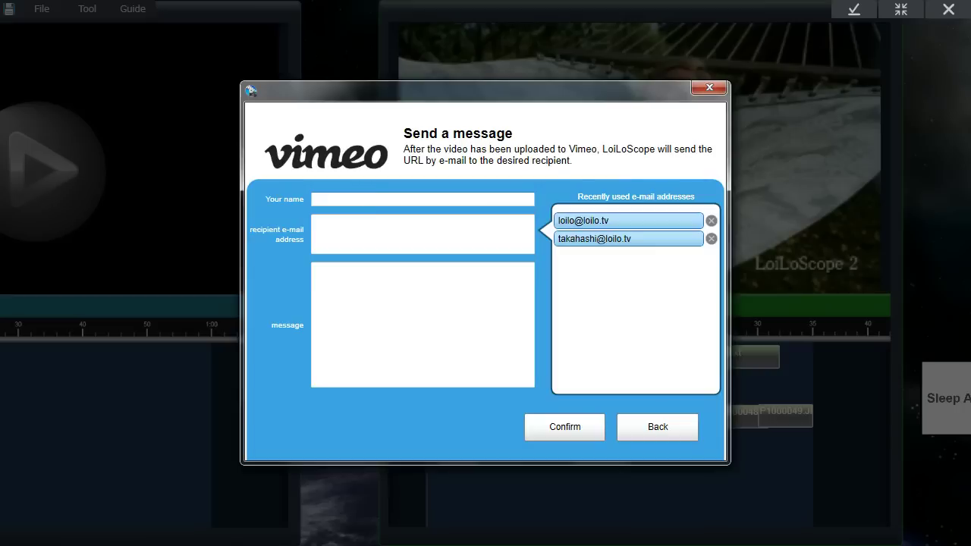
# Fill the notification recipient from a recent address, preview the message, and return to Vimeo settings
pyautogui.click(432, 225)
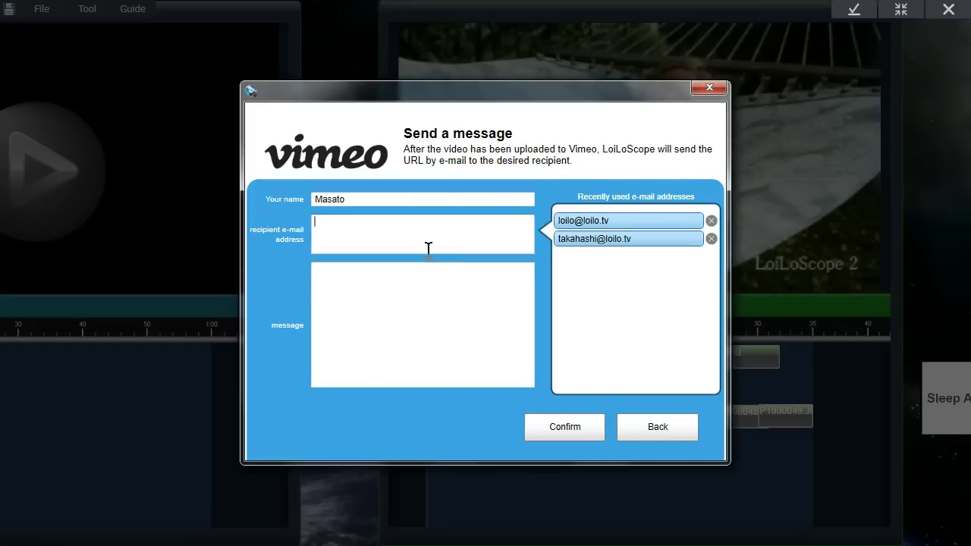
pyautogui.click(637, 221)
pyautogui.click(567, 429)
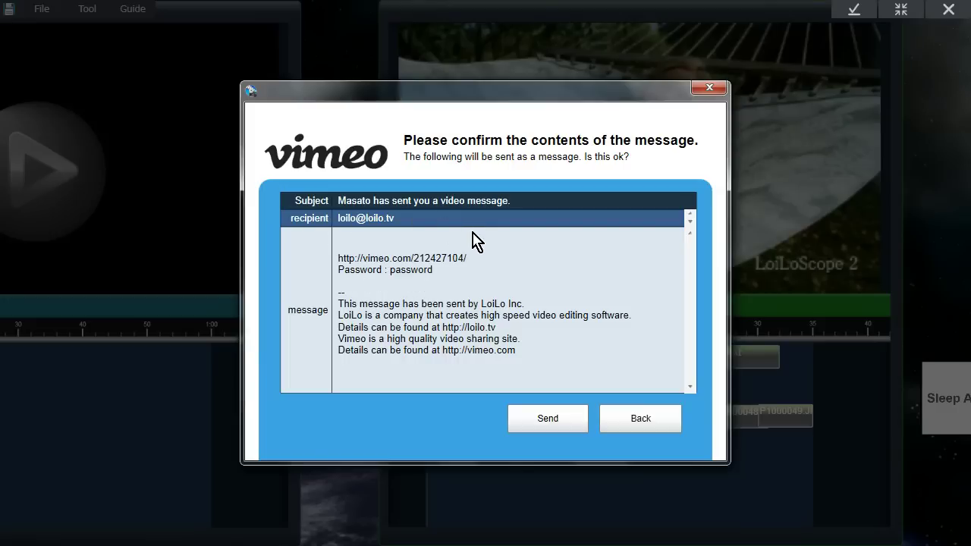
pyautogui.click(672, 429)
pyautogui.click(673, 429)
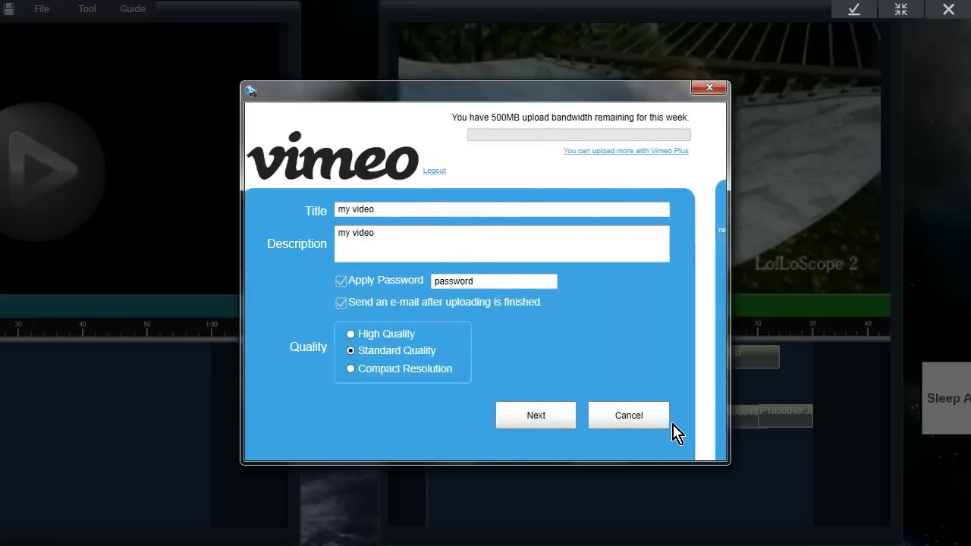
# Cancel the Vimeo upload, then dismiss the Camera output options (DV, HDV, AVCHD) without exporting
pyautogui.click(672, 429)
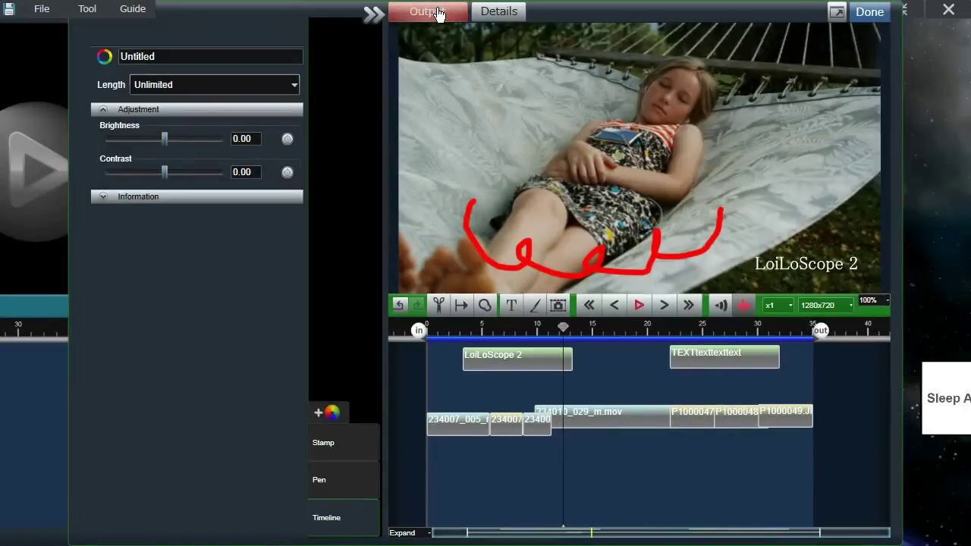
pyautogui.click(438, 12)
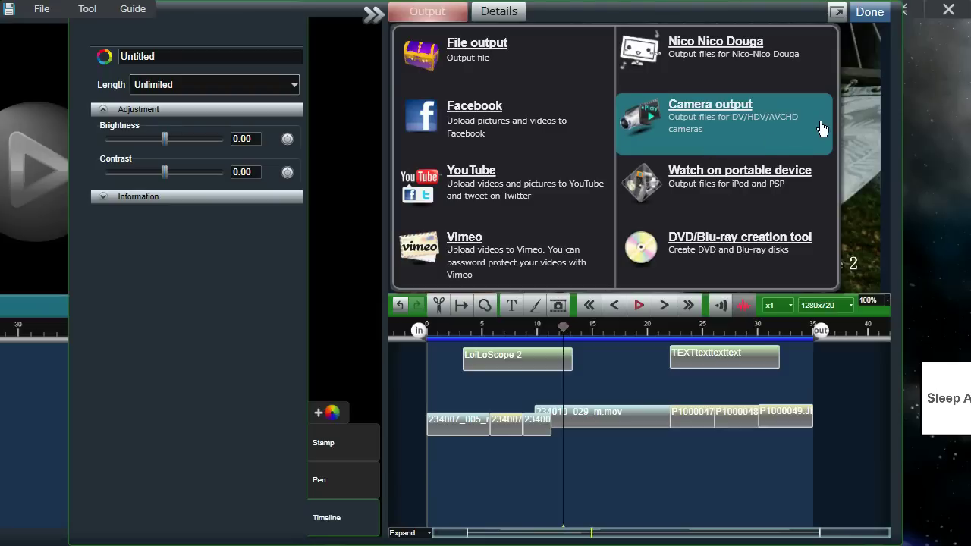
pyautogui.click(761, 123)
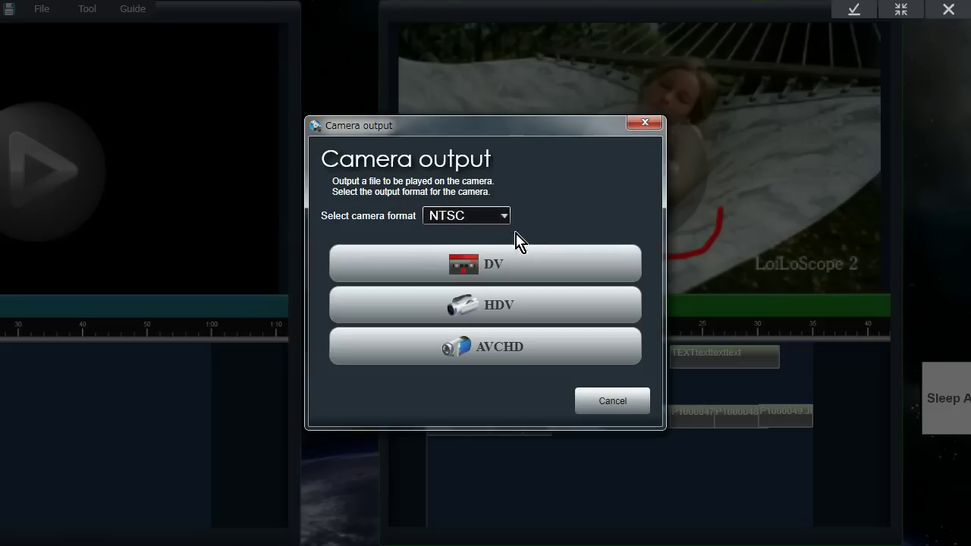
pyautogui.click(611, 401)
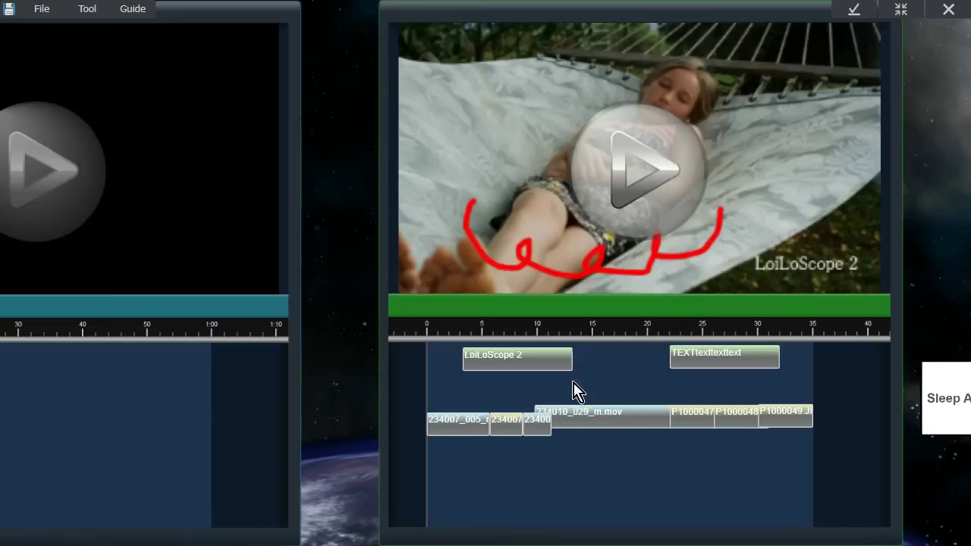
# Review the portable-device export presets (iPad, iPhone, AppleTV, PS3, PSP), then cancel
pyautogui.click(412, 17)
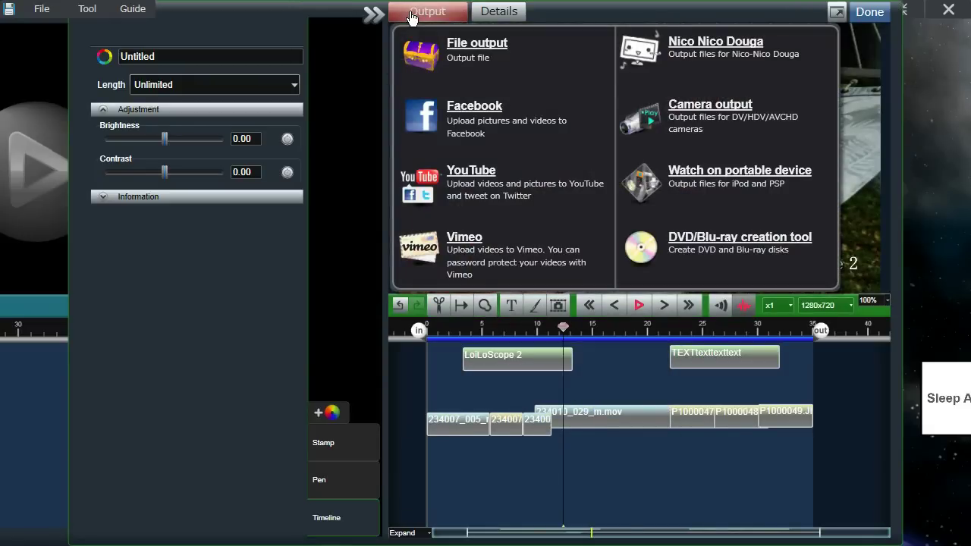
pyautogui.click(744, 189)
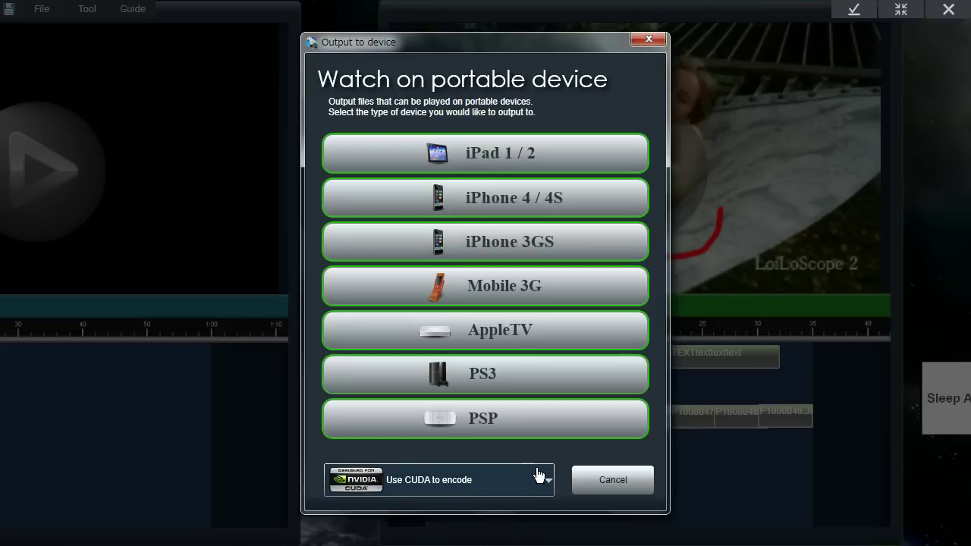
pyautogui.click(589, 480)
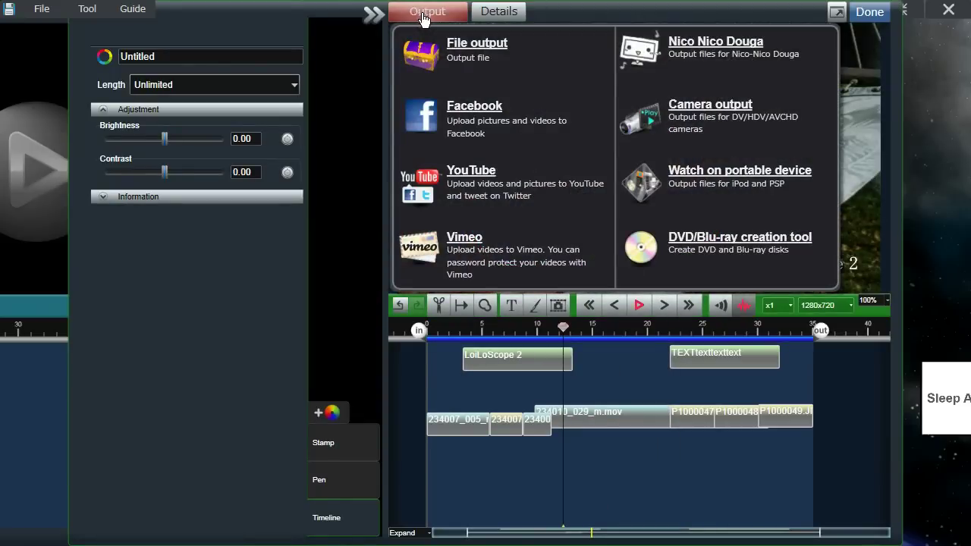
# Start a DVD/Blu-ray disc and show video files in the media browser
pyautogui.click(689, 265)
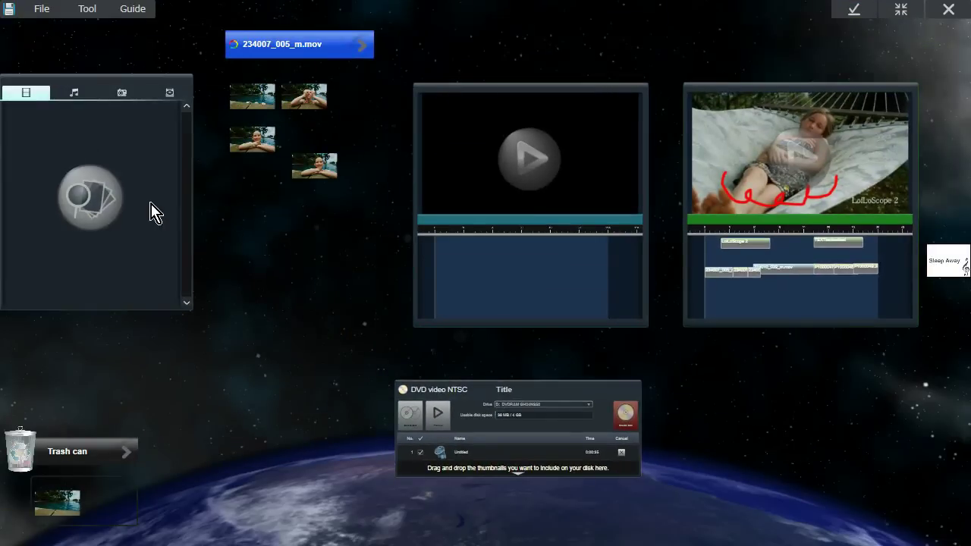
pyautogui.click(151, 210)
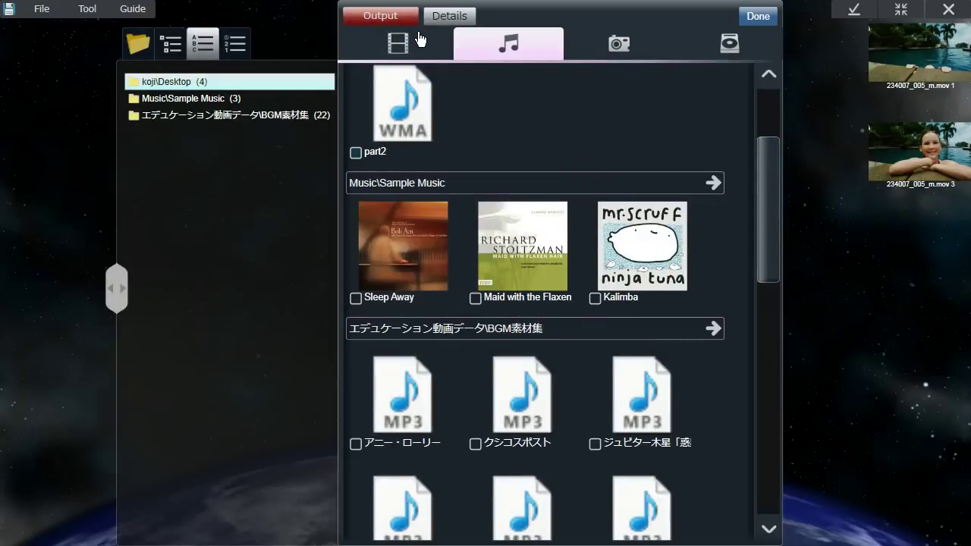
pyautogui.click(421, 42)
# Tick the school video from the 小学校実践 folder and bring up its output options
pyautogui.scroll(-10, 569, 251)
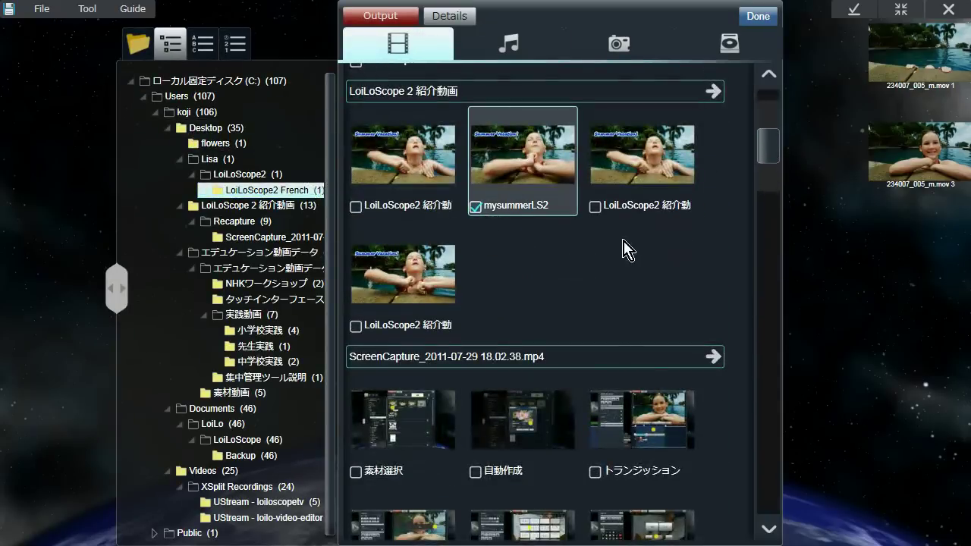
pyautogui.scroll(-8, 621, 254)
pyautogui.scroll(-8, 581, 253)
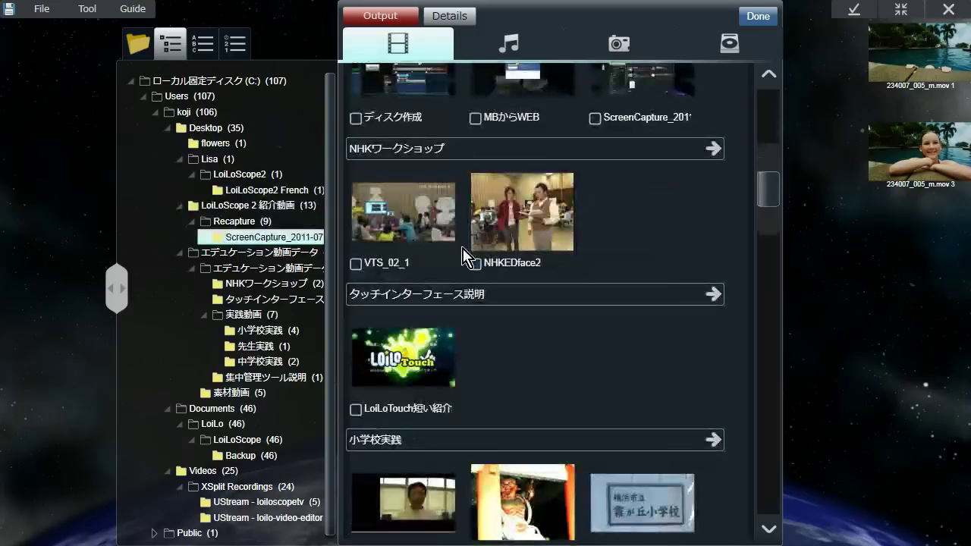
pyautogui.click(475, 305)
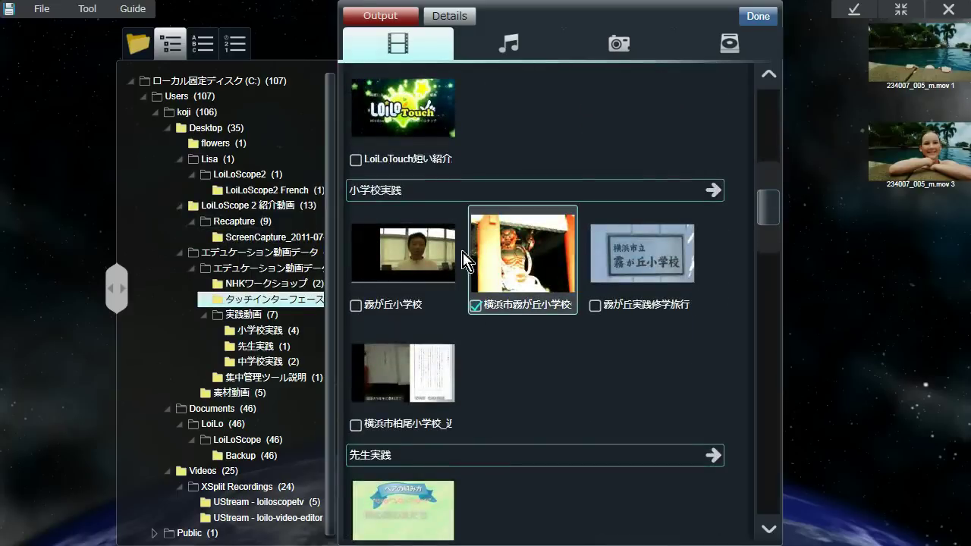
pyautogui.click(380, 16)
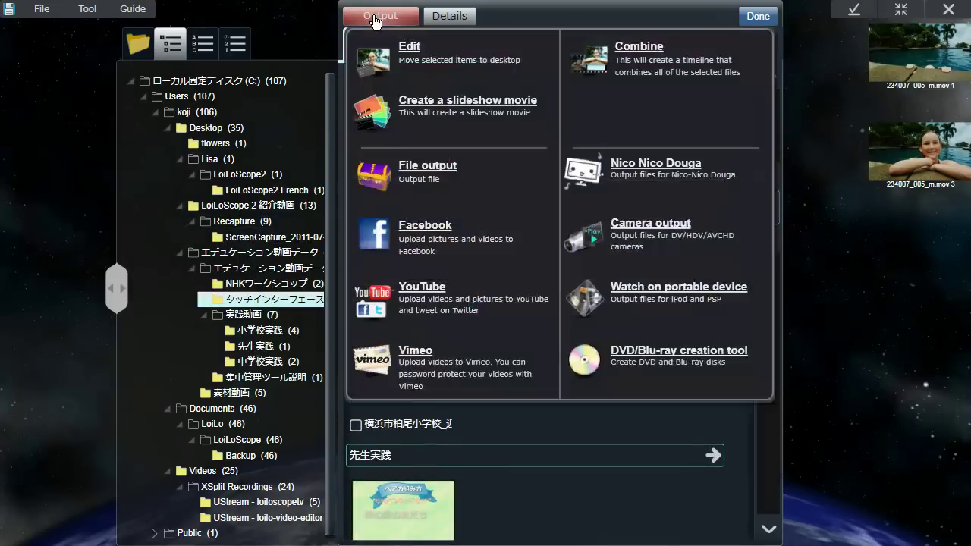
# Send the ticked videos to DVD creation and drag 234007_005_m.mov into the disc list
pyautogui.click(672, 367)
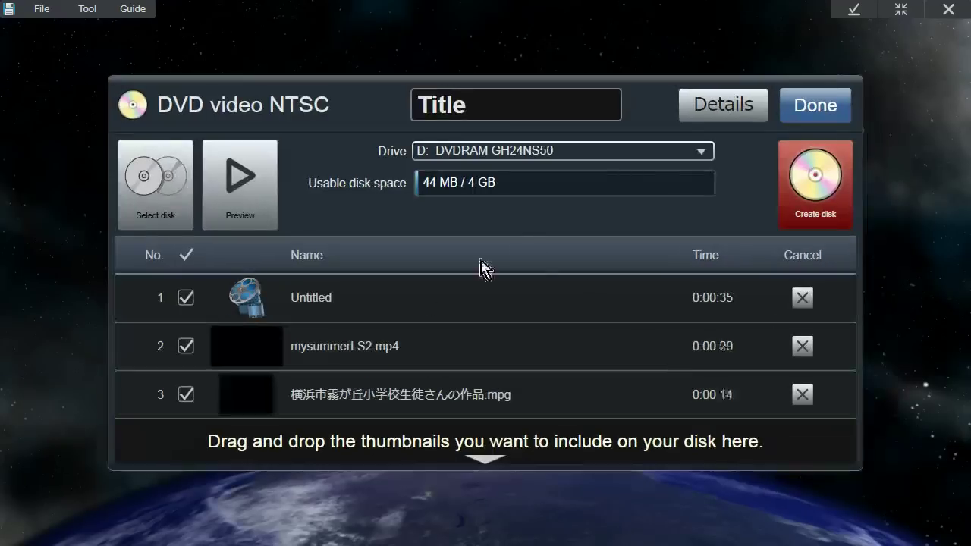
pyautogui.click(60, 184)
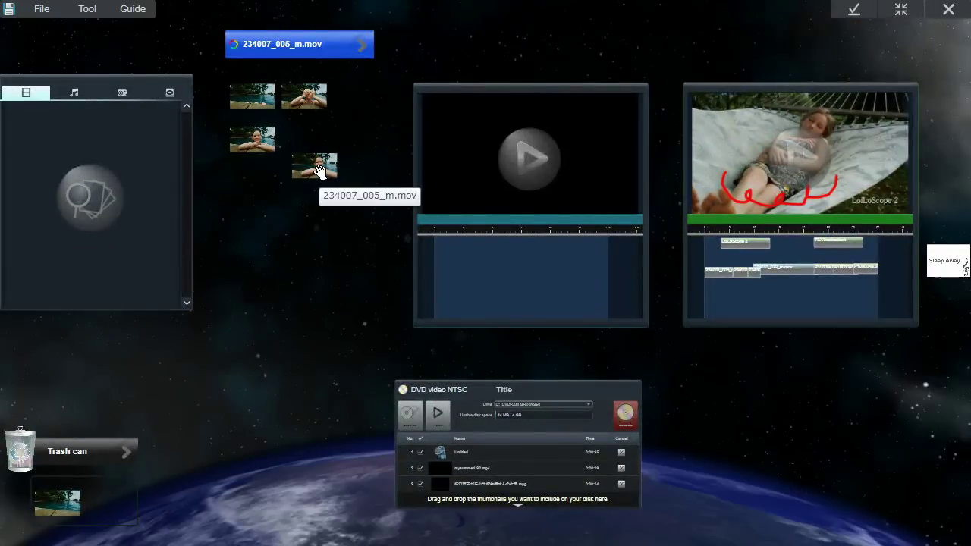
pyautogui.moveTo(318, 171); pyautogui.dragTo(455, 464)
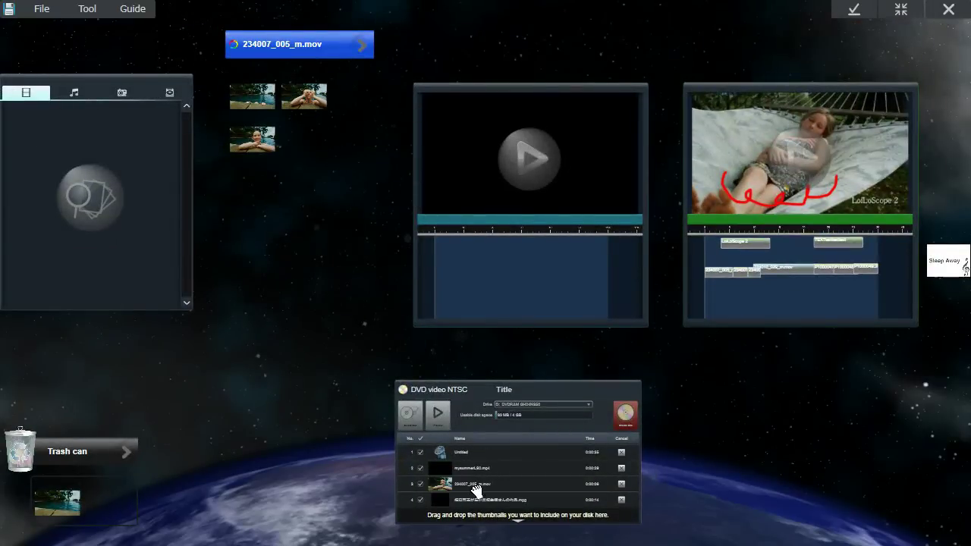
pyautogui.click(550, 395)
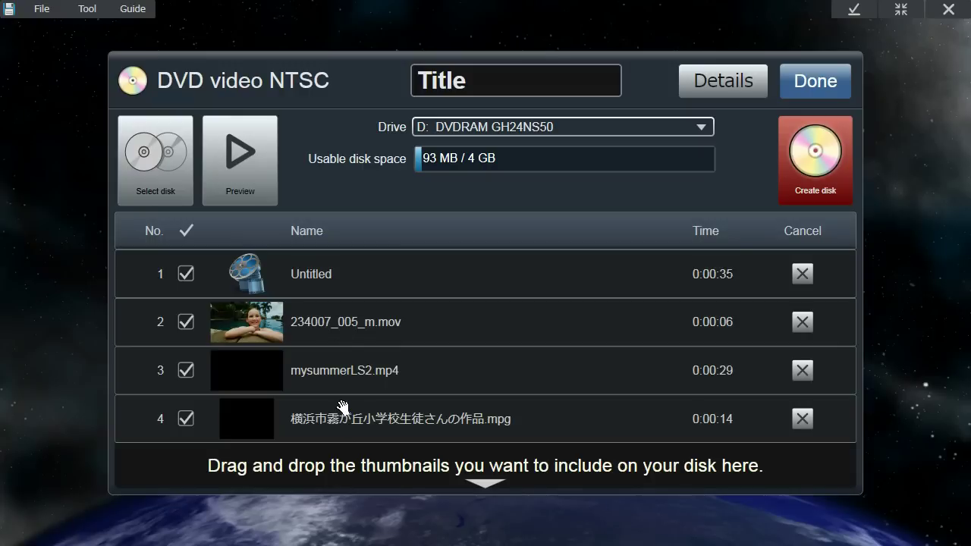
# Reorder DVD titles: Untitled, school .mpg, mysummerLS2.mp4, then 234007_005_m.mov last
pyautogui.moveTo(342, 385); pyautogui.dragTo(351, 303)
pyautogui.moveTo(362, 425); pyautogui.dragTo(366, 315)
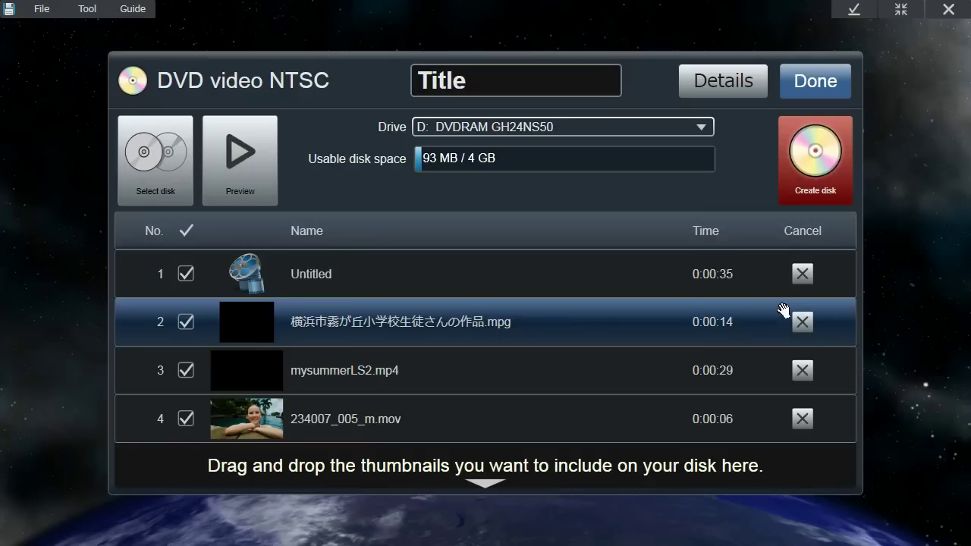
pyautogui.moveTo(567, 340); pyautogui.dragTo(350, 347)
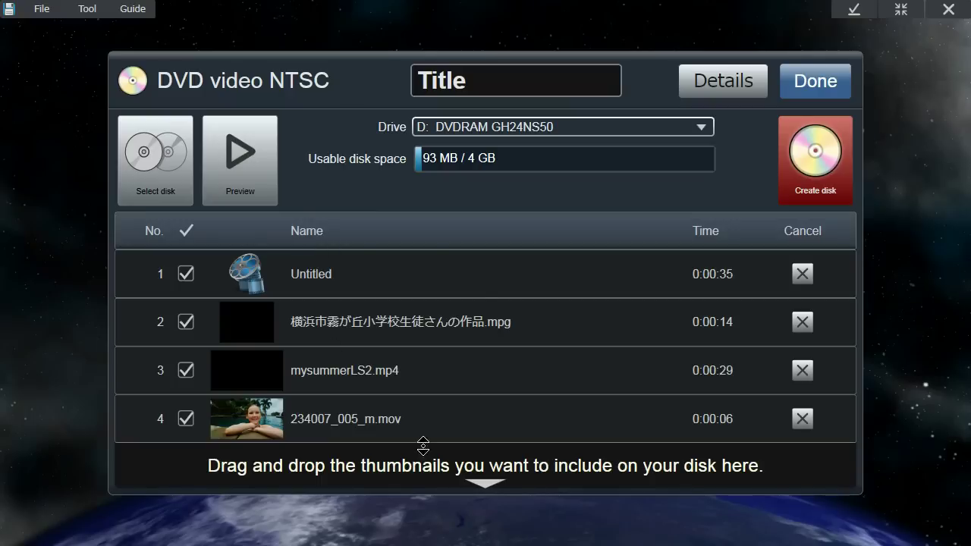
pyautogui.click(162, 154)
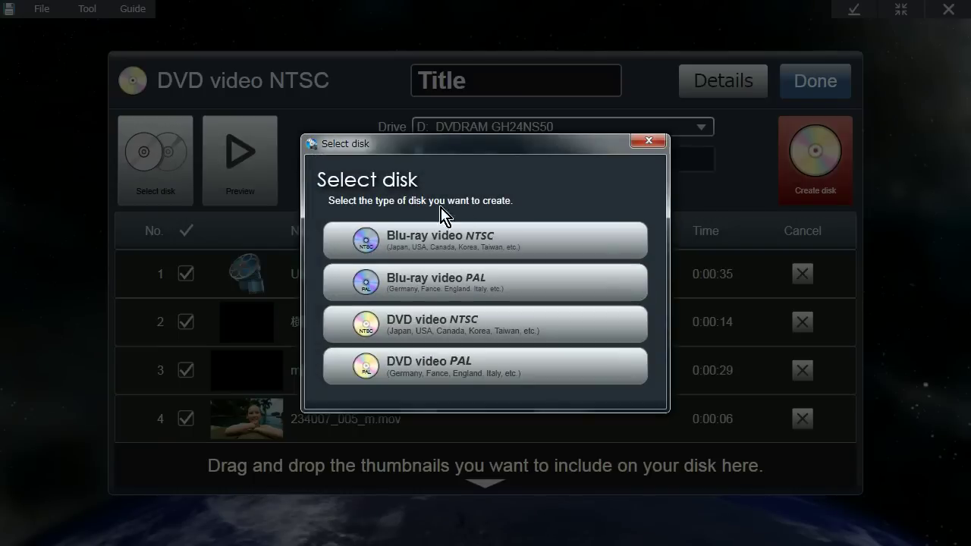
pyautogui.click(494, 335)
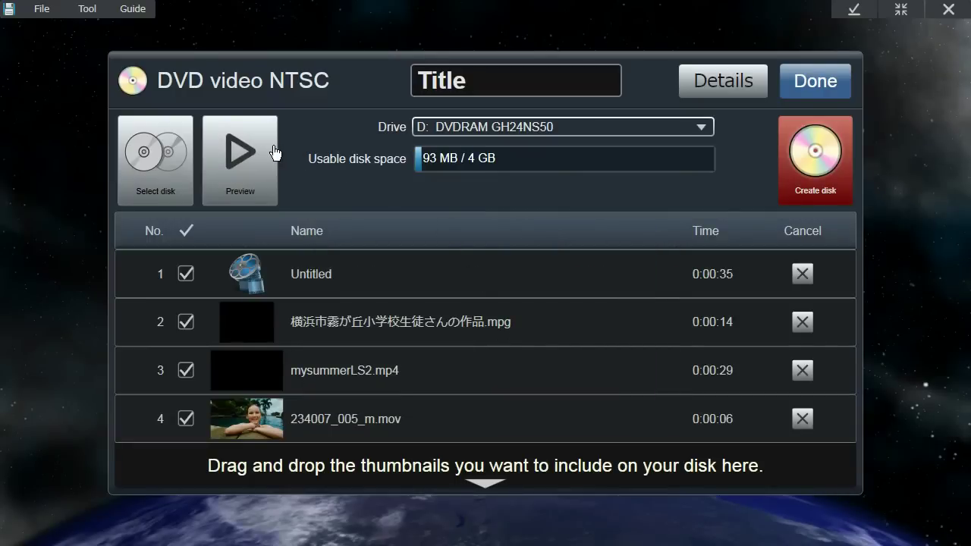
pyautogui.click(249, 154)
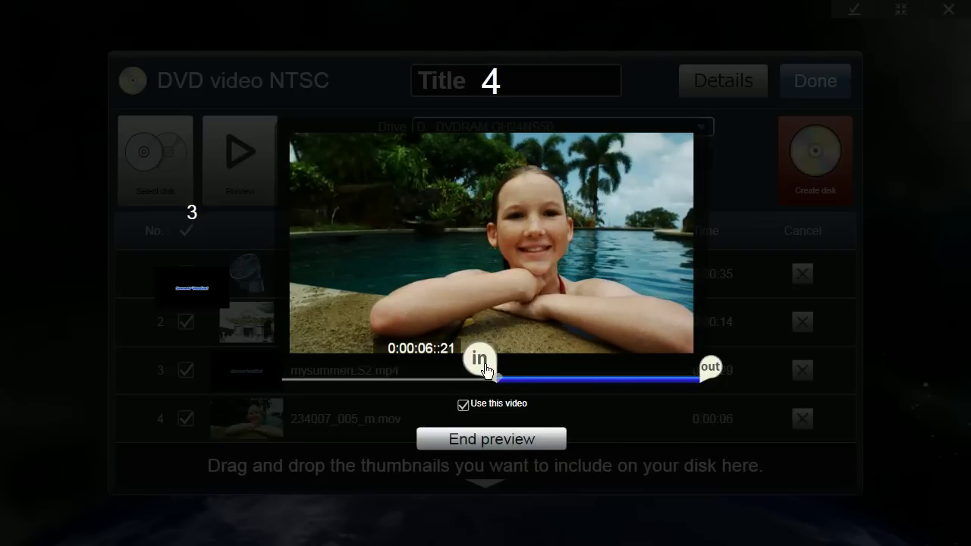
pyautogui.moveTo(486, 366)
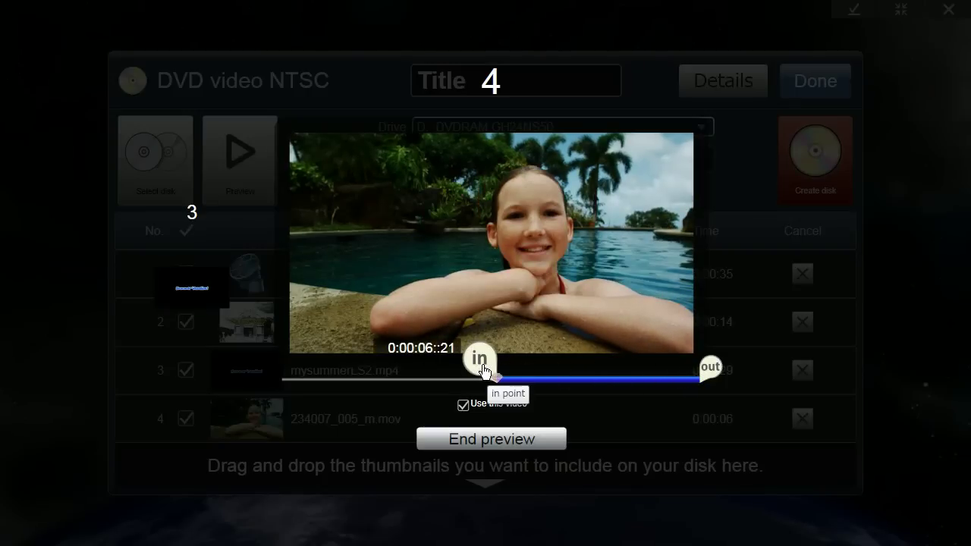
pyautogui.click(499, 440)
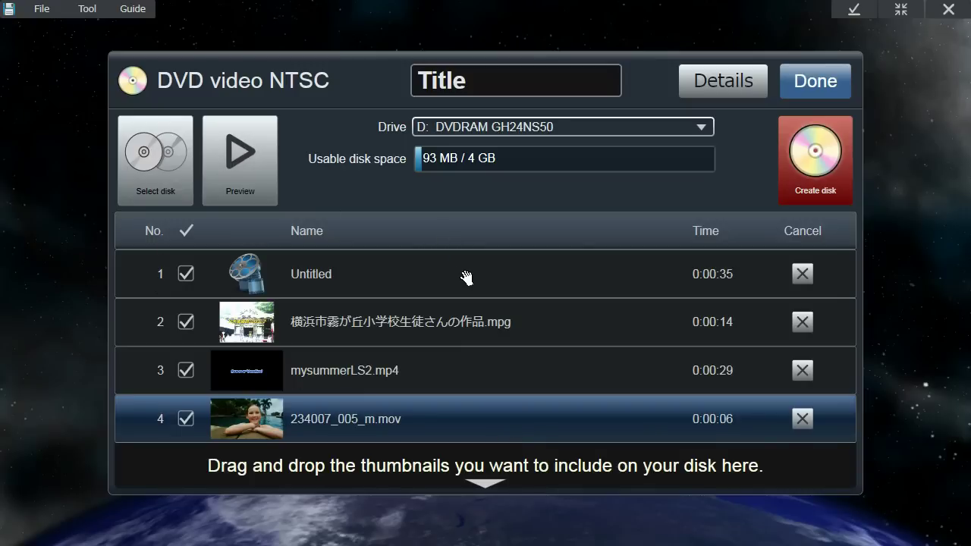
# Leave the disc drive unchanged and proceed to the Menu Design dialog
pyautogui.click(495, 128)
pyautogui.click(495, 128)
pyautogui.click(811, 144)
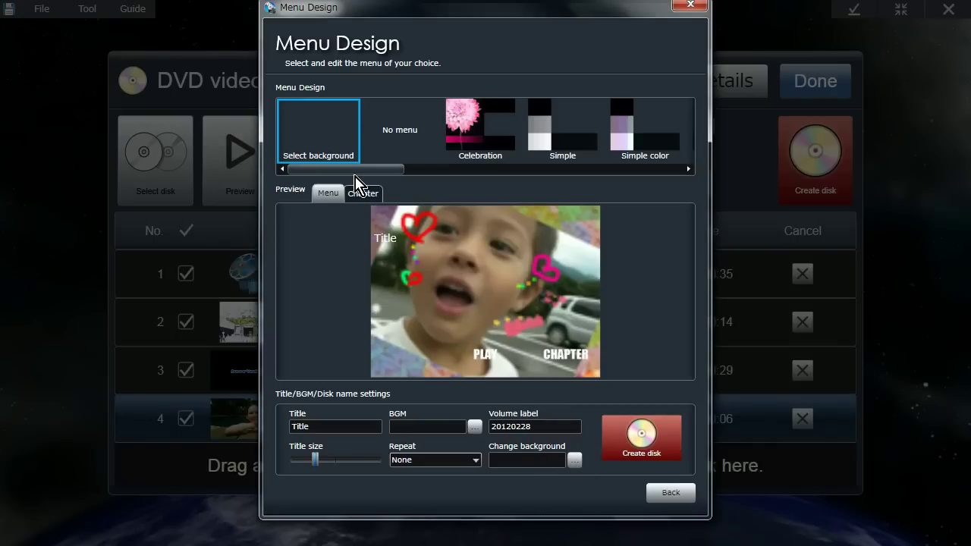
# Browse menu template thumbnails, compare chapter and title menu previews, then go back to the disc list
pyautogui.moveTo(363, 175); pyautogui.dragTo(679, 177)
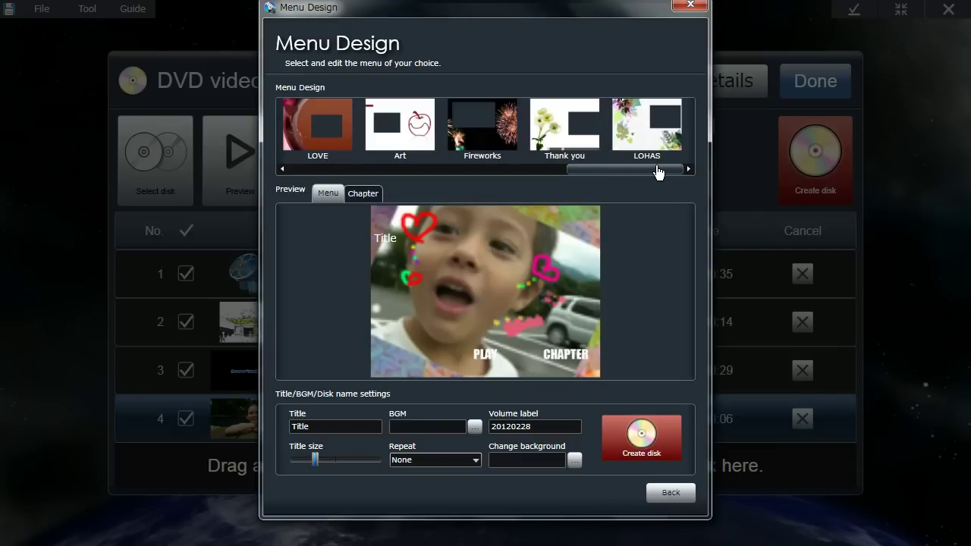
pyautogui.moveTo(649, 173); pyautogui.dragTo(353, 170)
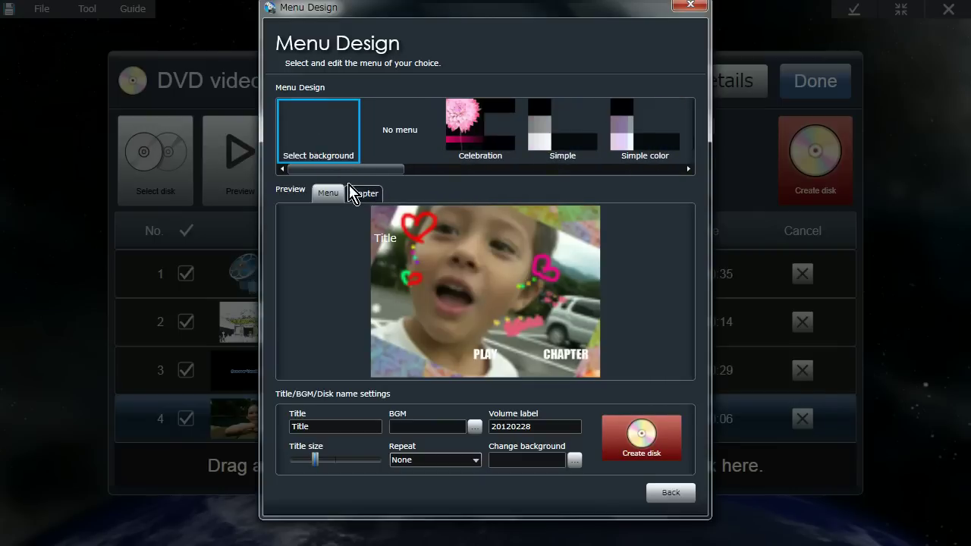
pyautogui.click(361, 194)
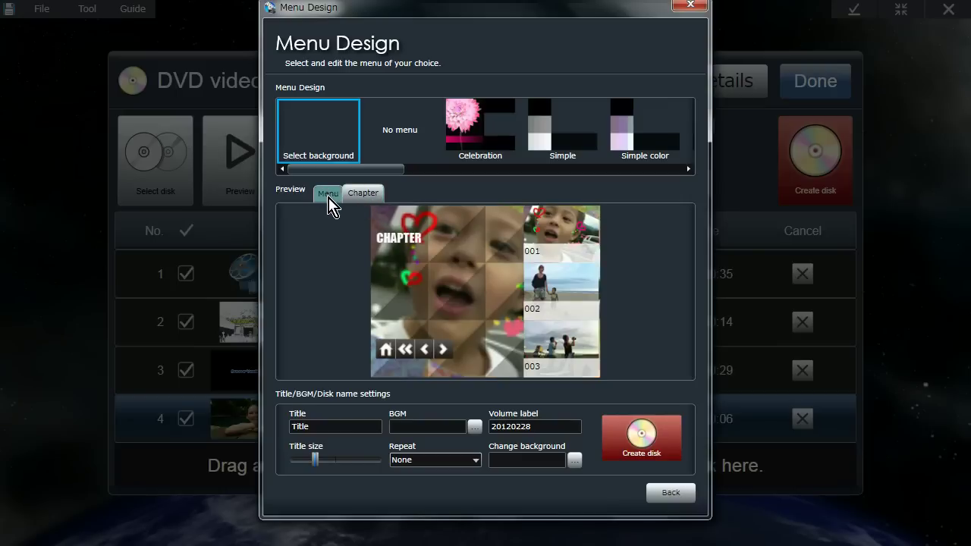
pyautogui.click(328, 197)
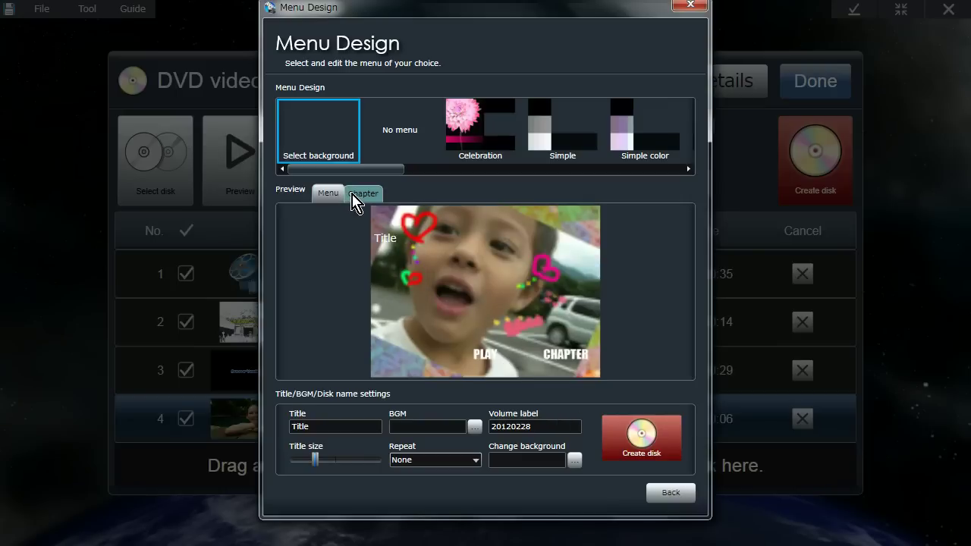
pyautogui.click(354, 197)
pyautogui.click(335, 198)
pyautogui.click(675, 505)
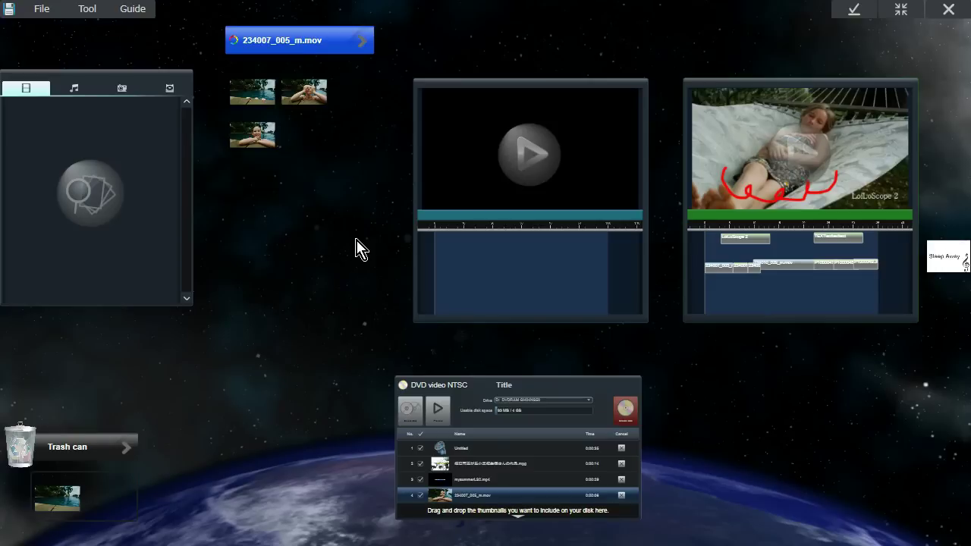
# Expand the left media library panel into the full browser with folder tree and video thumbnails
pyautogui.click(174, 234)
# Select the four Desktop clips, review Output options without choosing one, then close the browser
pyautogui.moveTo(768, 206); pyautogui.dragTo(767, 90)
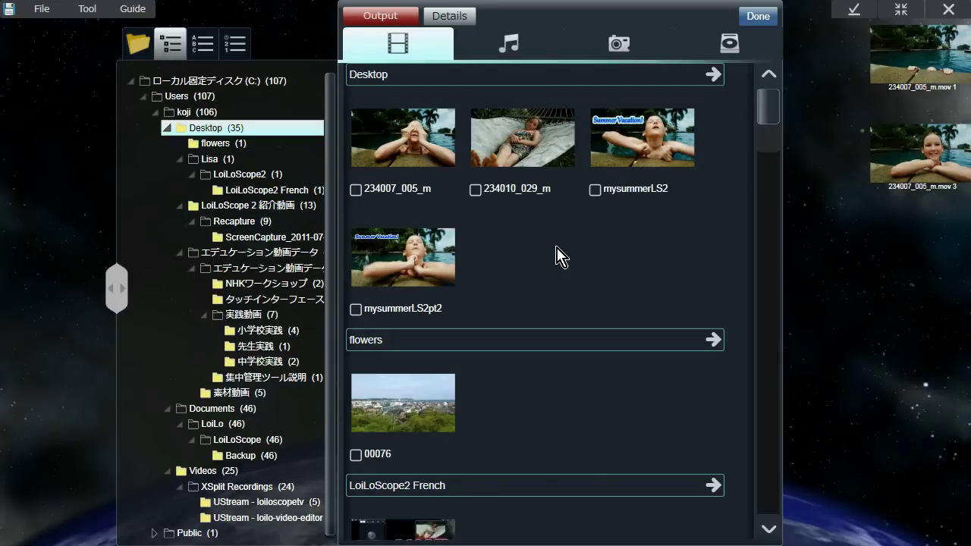
pyautogui.moveTo(611, 260)
pyautogui.mouseDown()
pyautogui.moveTo(458, 248)
pyautogui.moveTo(414, 183)
pyautogui.moveTo(459, 119)
pyautogui.moveTo(601, 115)
pyautogui.moveTo(702, 149)
pyautogui.mouseUp()
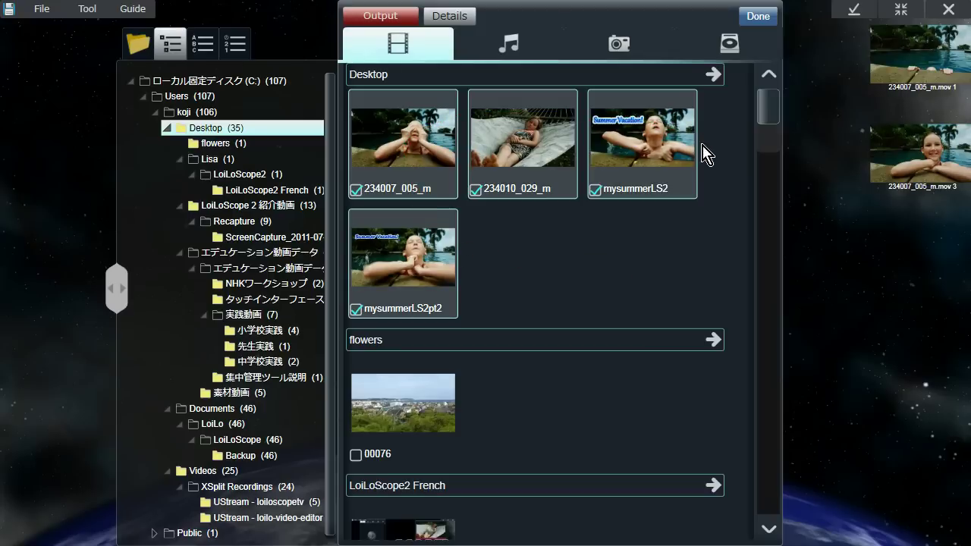
pyautogui.click(406, 23)
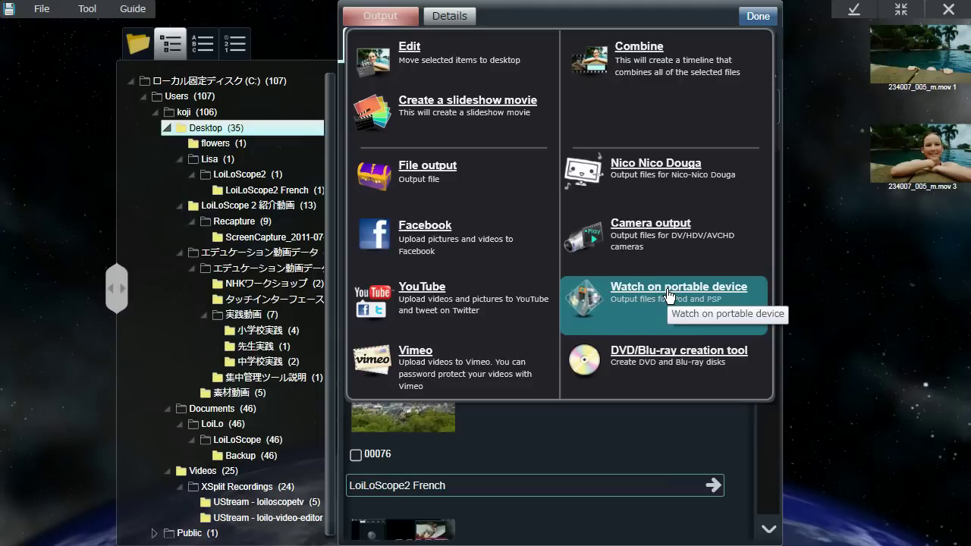
pyautogui.click(650, 441)
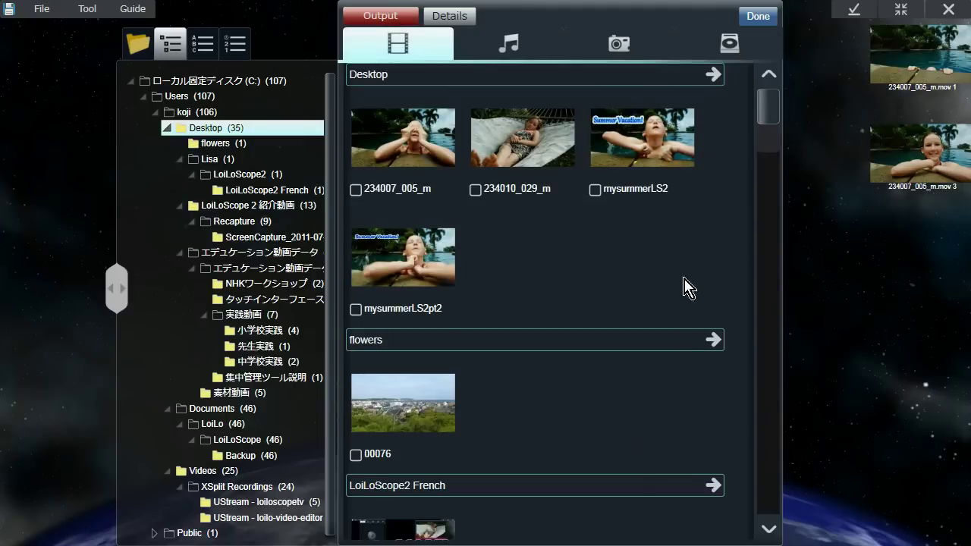
pyautogui.click(817, 245)
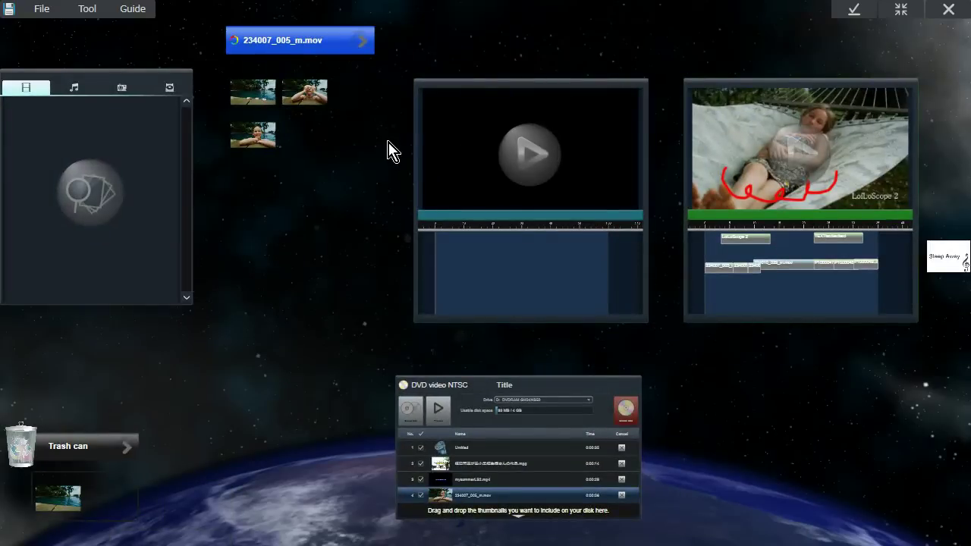
# Pull the nearby 234007_005_m.mov clips into one group and name it 'Magnet 1'
pyautogui.moveTo(333, 41); pyautogui.dragTo(331, 159)
pyautogui.click(336, 158)
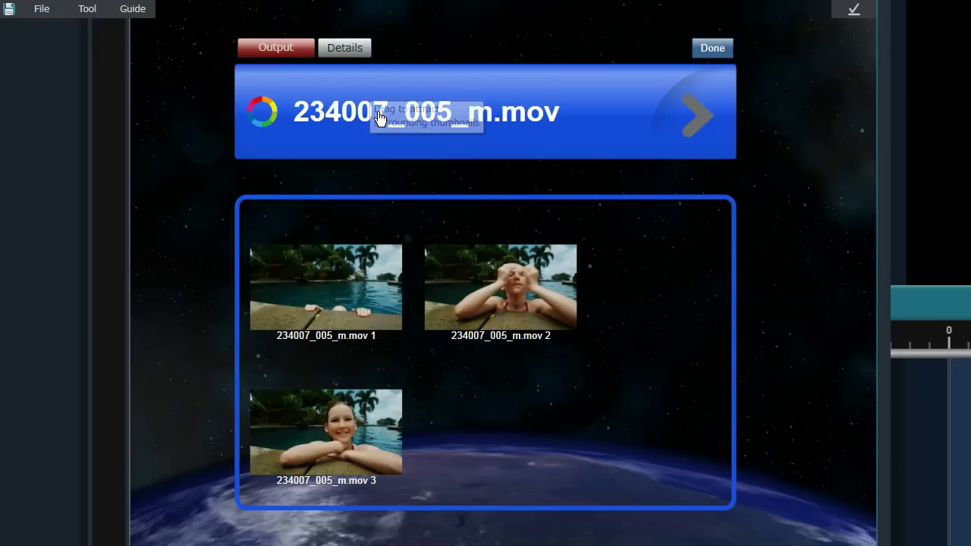
pyautogui.doubleClick(338, 96)
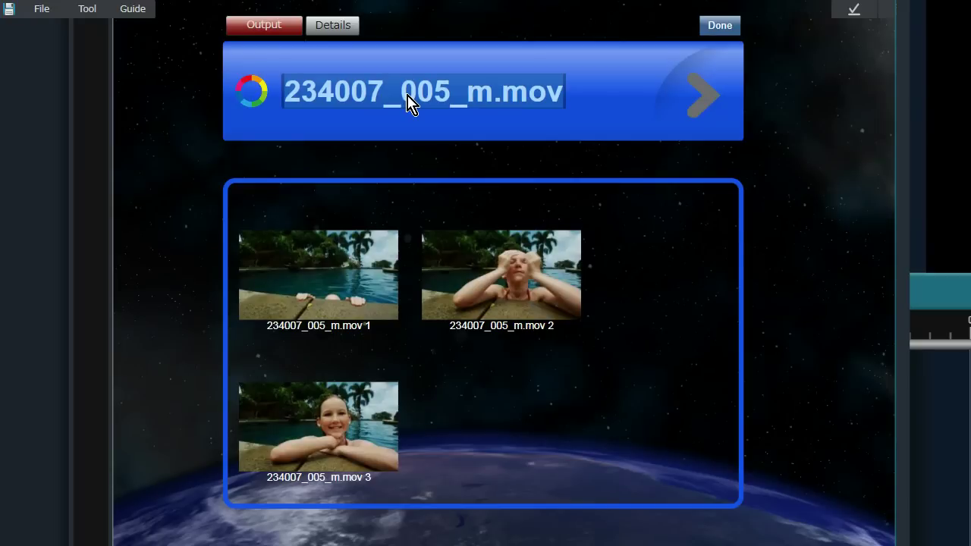
pyautogui.write('Ma')
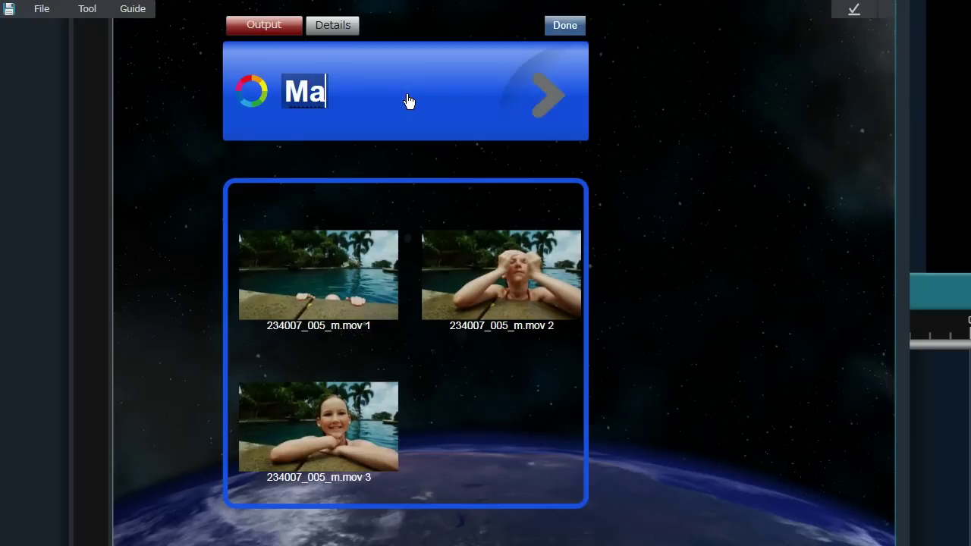
pyautogui.press('BackSpace')
pyautogui.press('BackSpace')
pyautogui.write('Magnet 1')
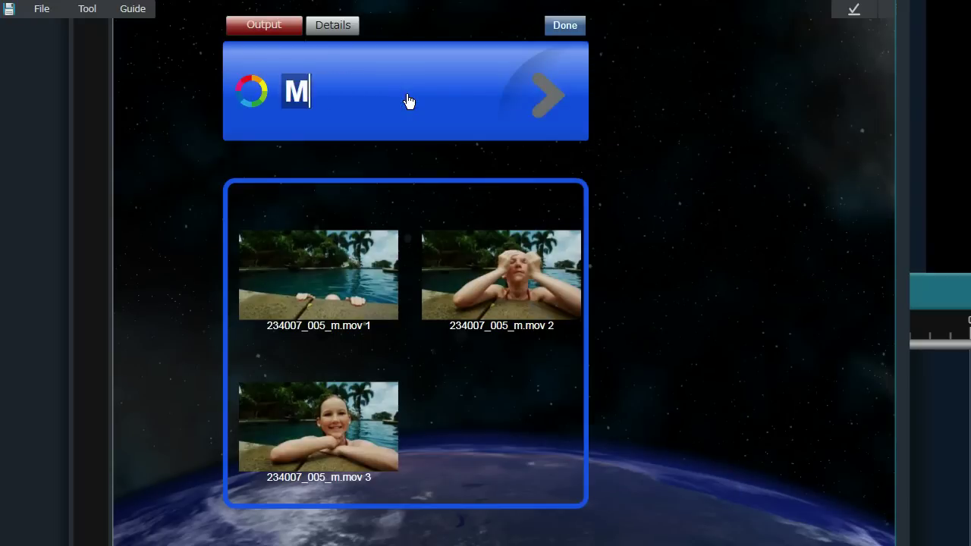
pyautogui.press('Return')
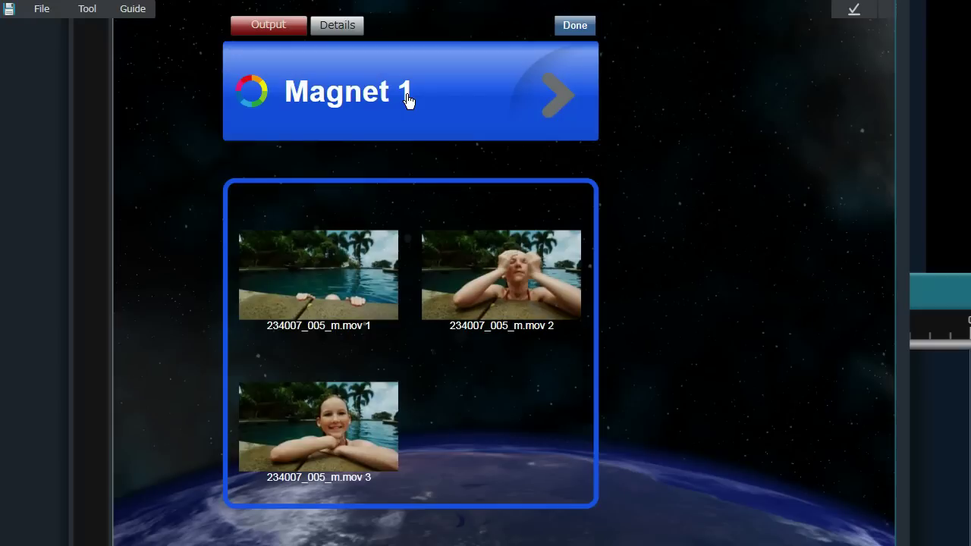
# Colour the Magnet 1 group orange and close its expanded view
pyautogui.click(254, 93)
pyautogui.moveTo(255, 93); pyautogui.dragTo(284, 32)
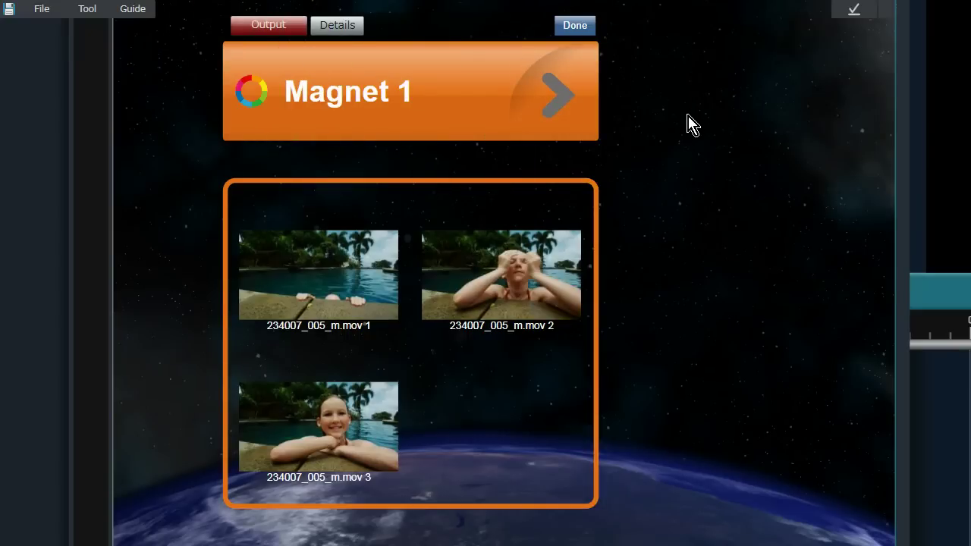
pyautogui.click(693, 144)
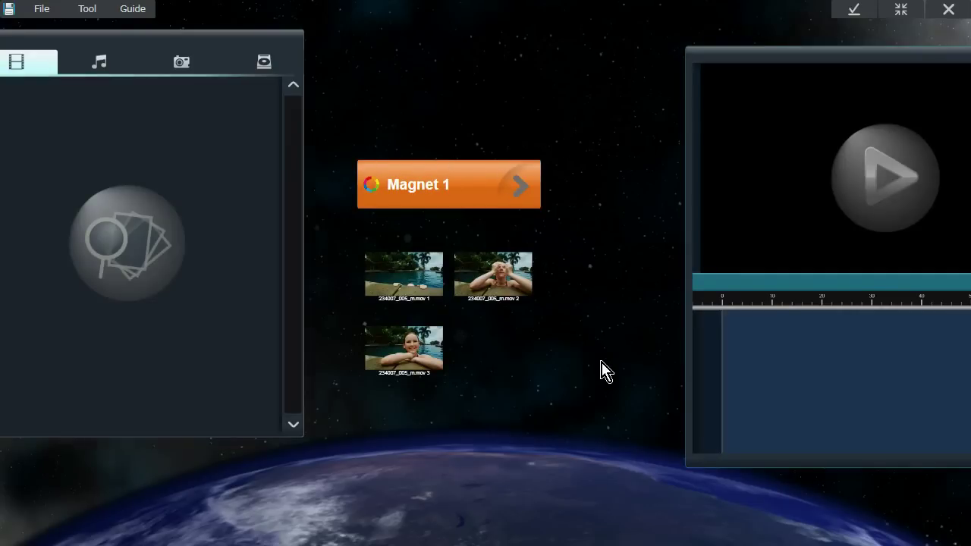
# Drag 234007_005_m.mov 2 out of Magnet 1 and drop it onto the preview timeline
pyautogui.click(494, 279)
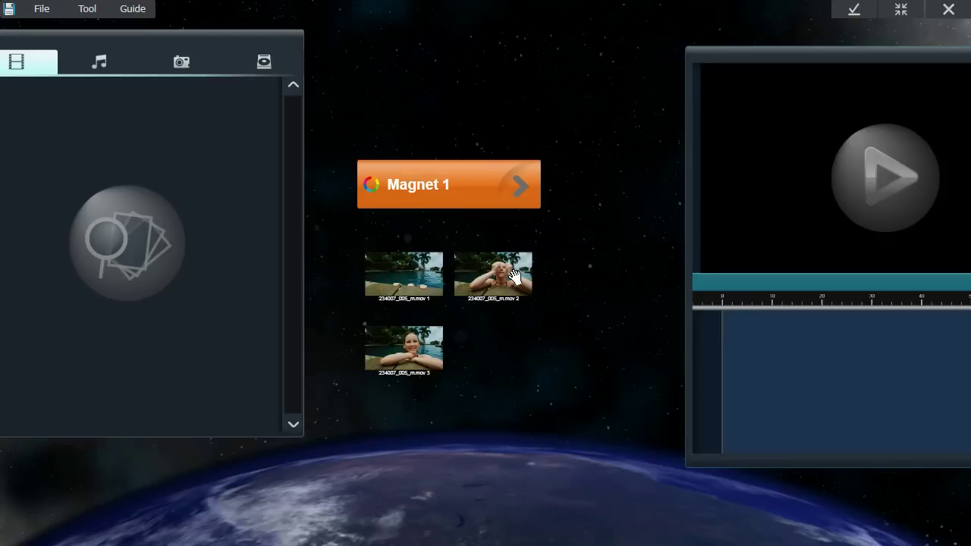
pyautogui.moveTo(515, 274); pyautogui.dragTo(516, 468)
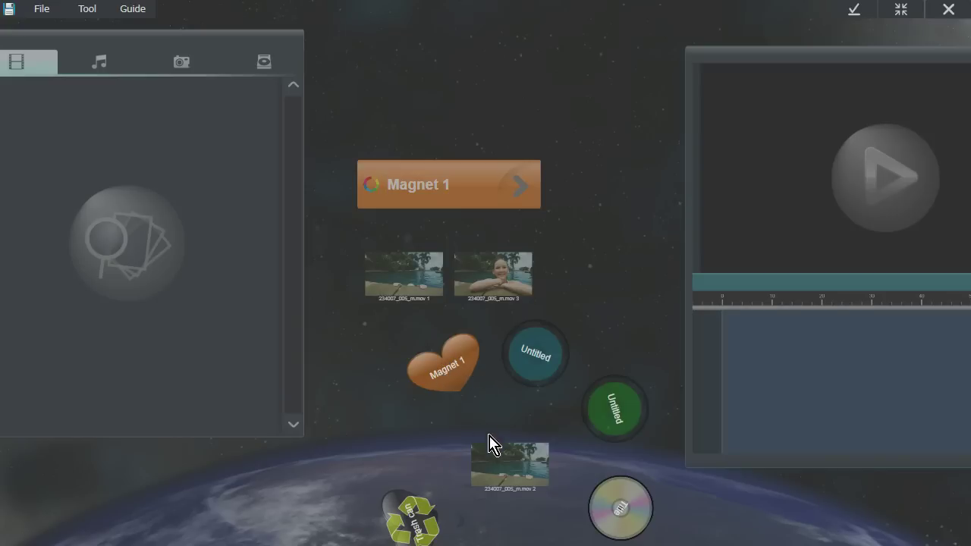
pyautogui.click(457, 372)
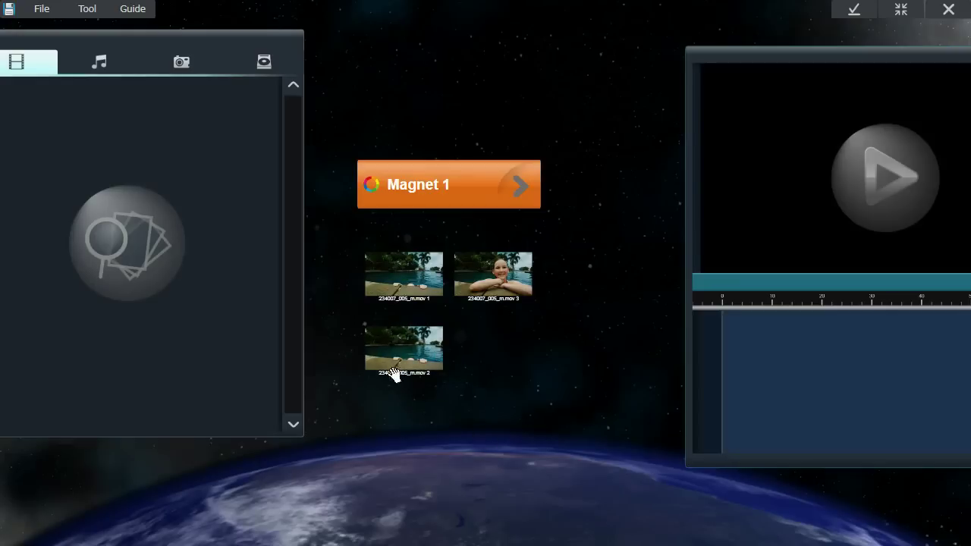
pyautogui.moveTo(403, 349); pyautogui.dragTo(500, 497)
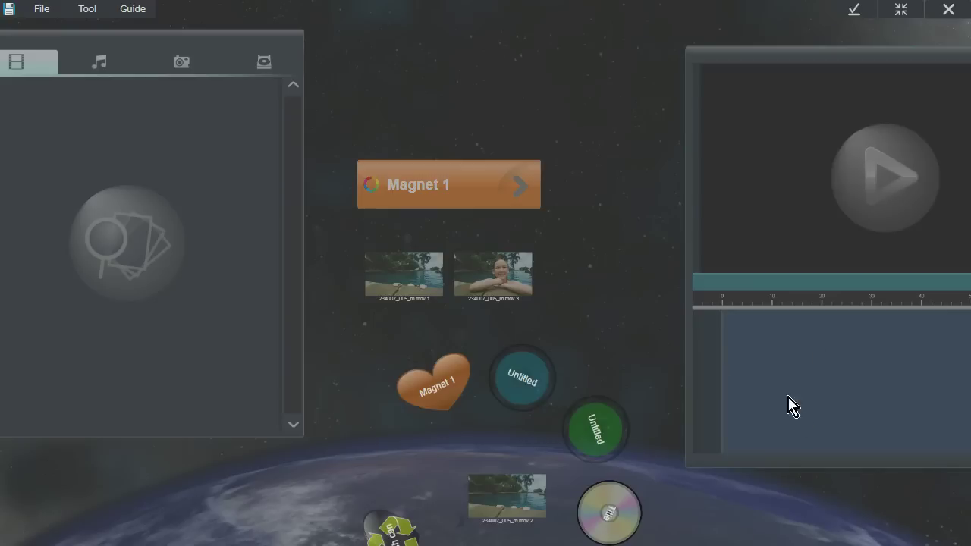
pyautogui.click(523, 379)
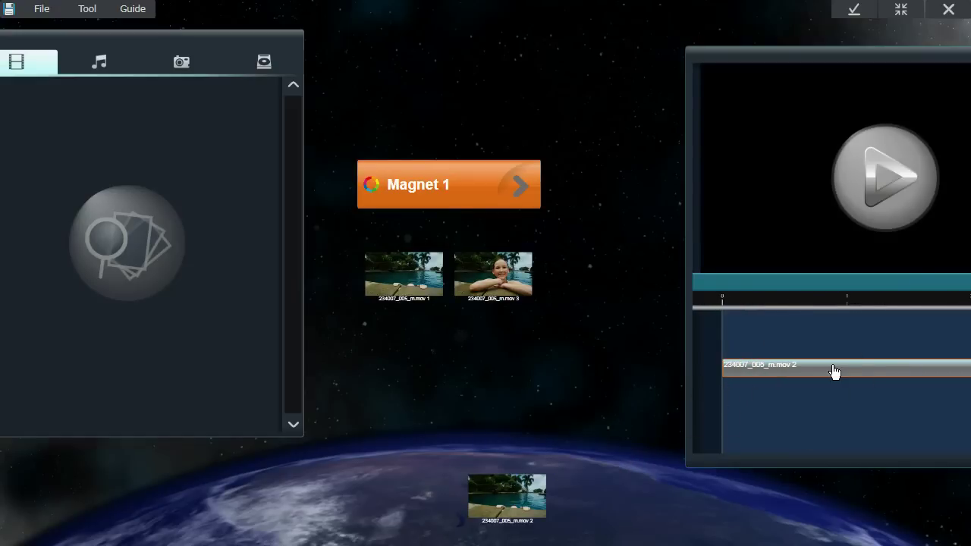
pyautogui.scroll(-2, 609, 386)
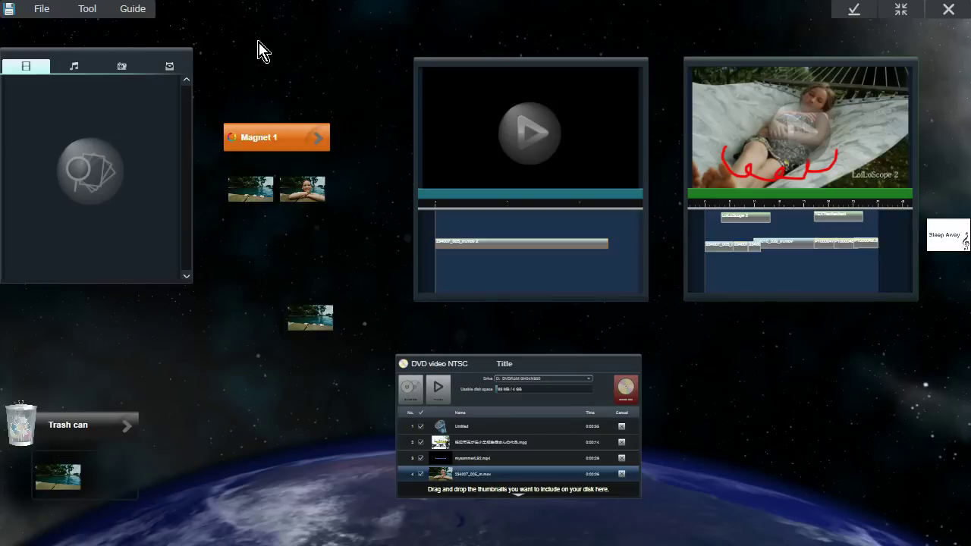
# Glance at the Guide menu, then open Option Settings from the File menu
pyautogui.click(147, 11)
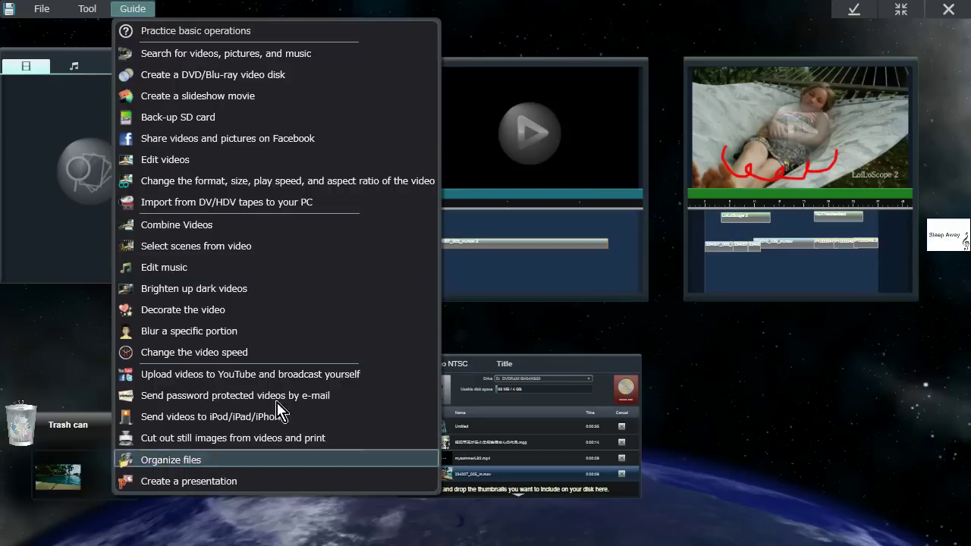
pyautogui.click(466, 16)
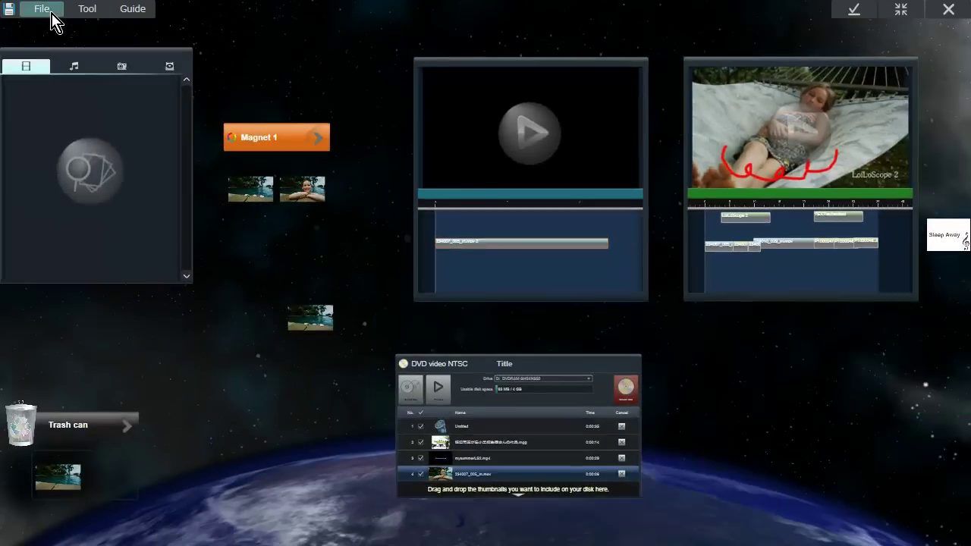
pyautogui.click(50, 12)
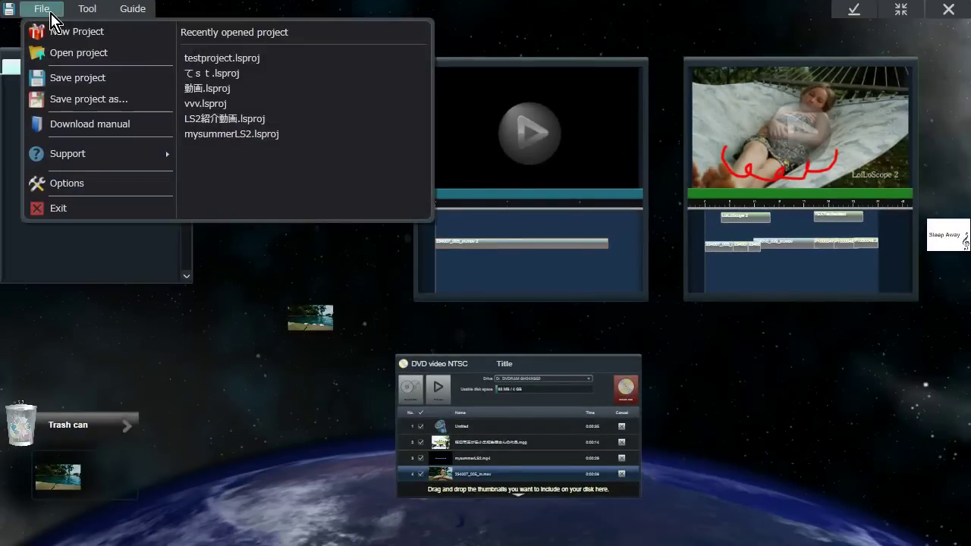
pyautogui.click(83, 189)
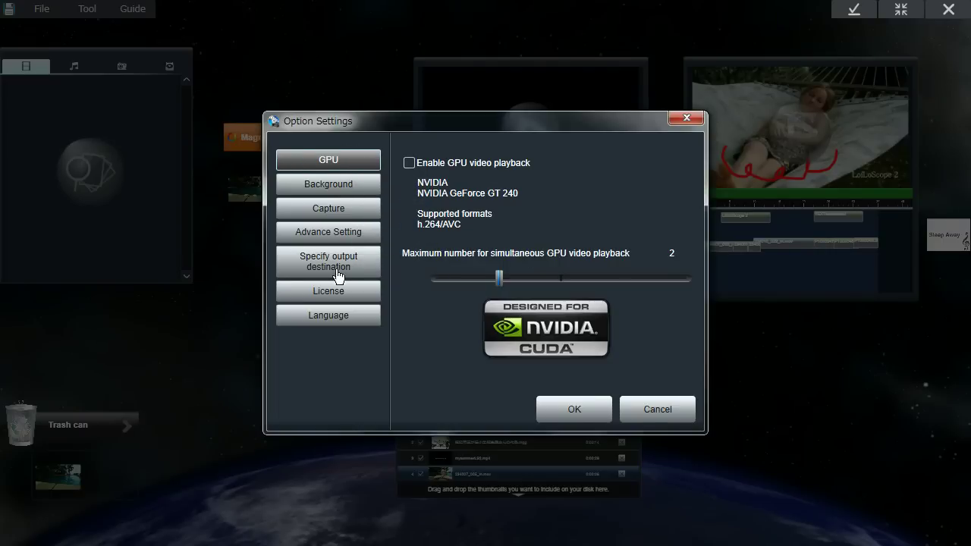
# Check the Language page keeping English and the Advance Setting page, then cancel unchanged
pyautogui.click(354, 322)
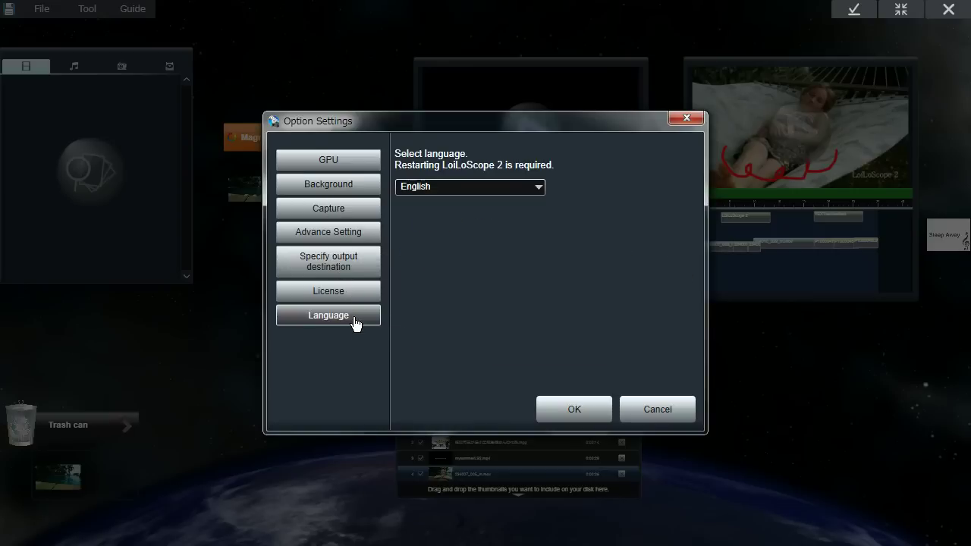
pyautogui.click(481, 188)
pyautogui.click(628, 306)
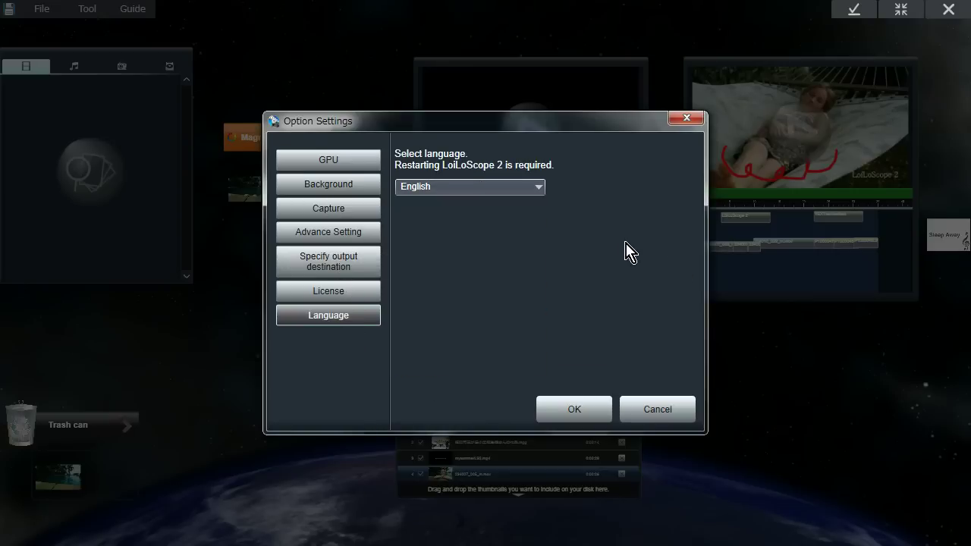
pyautogui.click(350, 232)
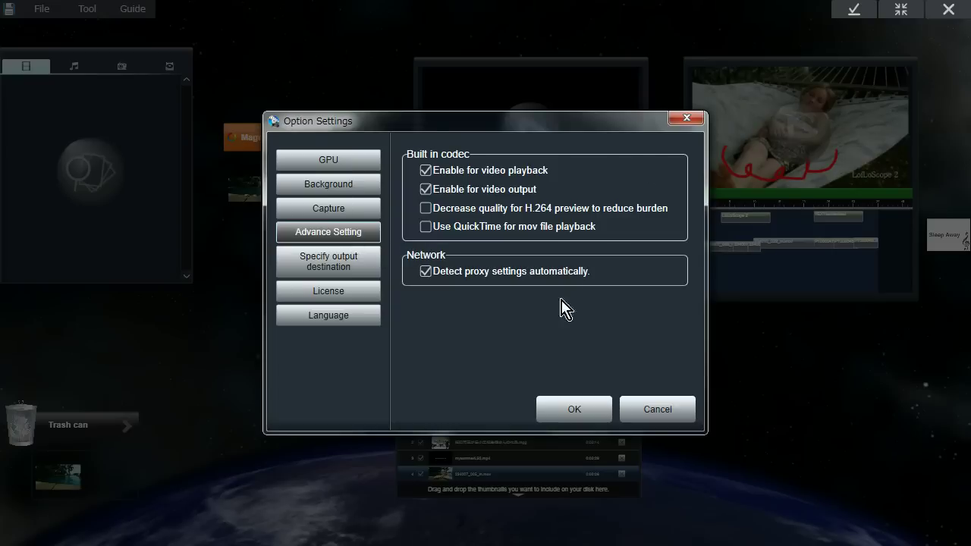
pyautogui.click(672, 414)
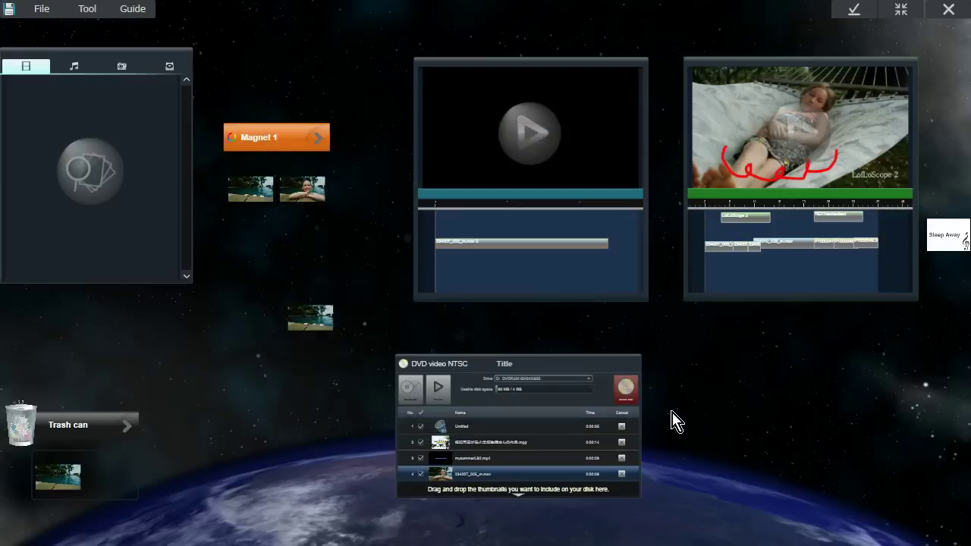